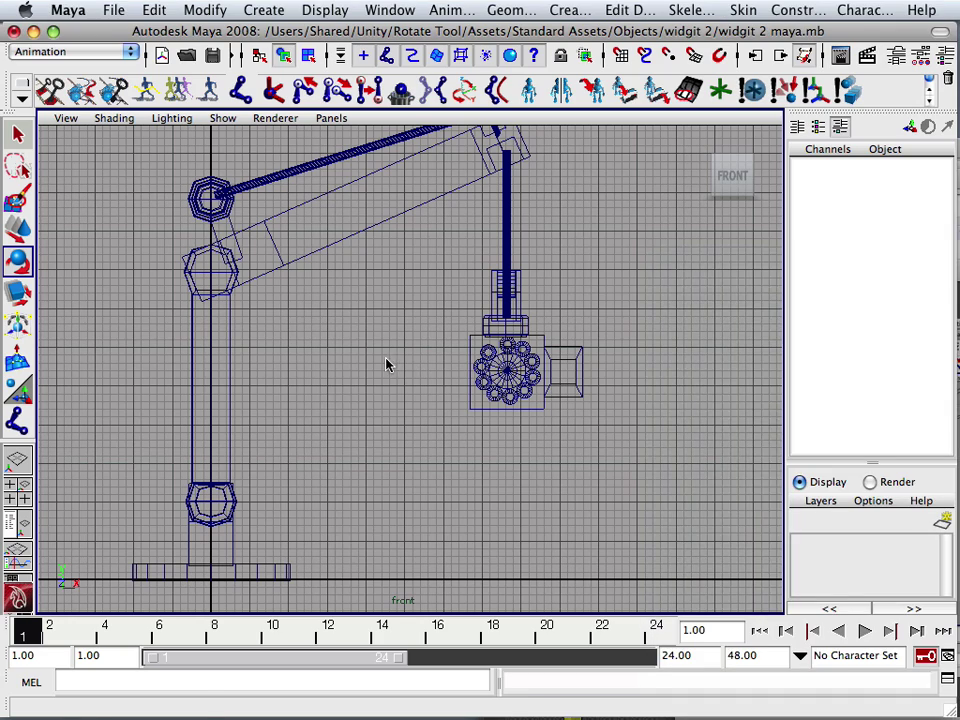
Step: Start a joint chain in the front view with joints at the base's underside, the base plate's top and the lower hinge's center
alt+middle_drag(343, 371, 426, 337)
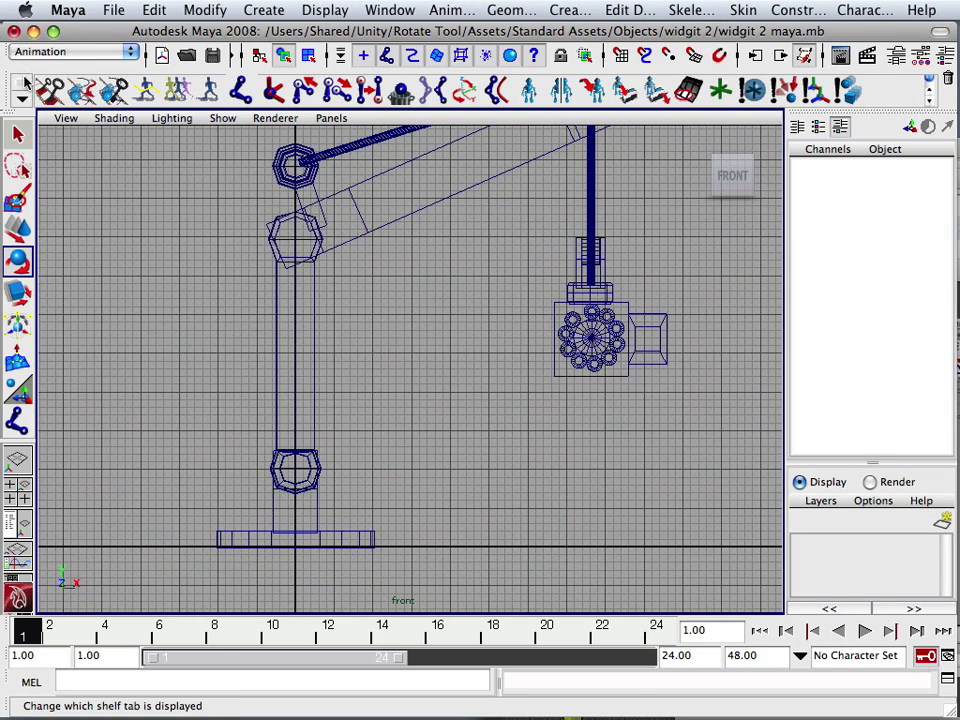
click(21, 97)
click(51, 169)
click(240, 91)
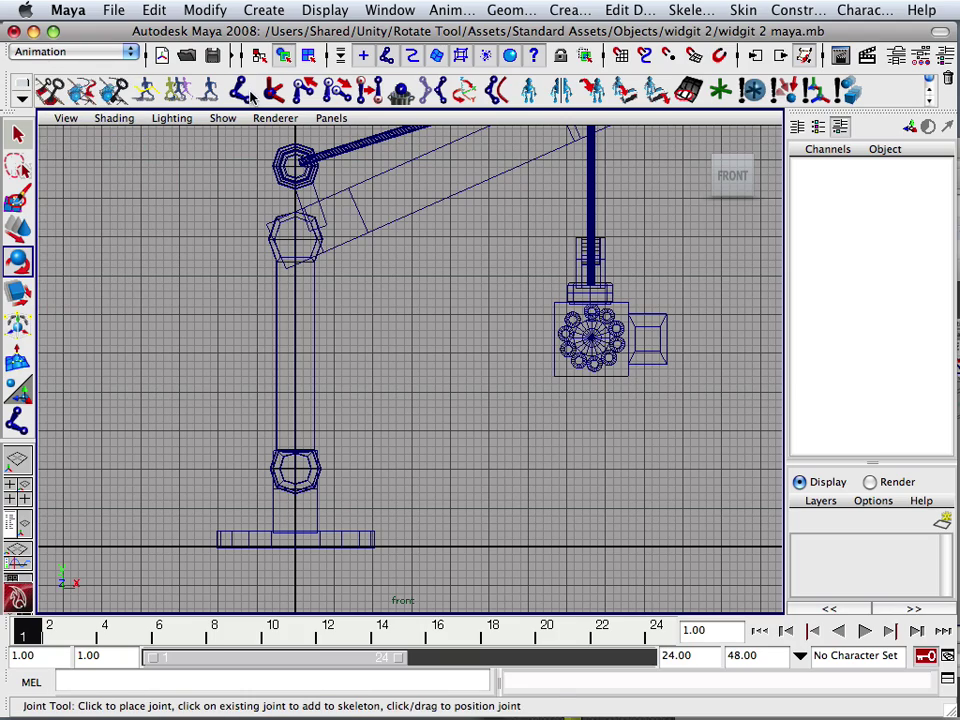
scroll(270, 302, up, 4)
alt+middle_drag(266, 341, 325, 163)
scroll(358, 289, up, 5)
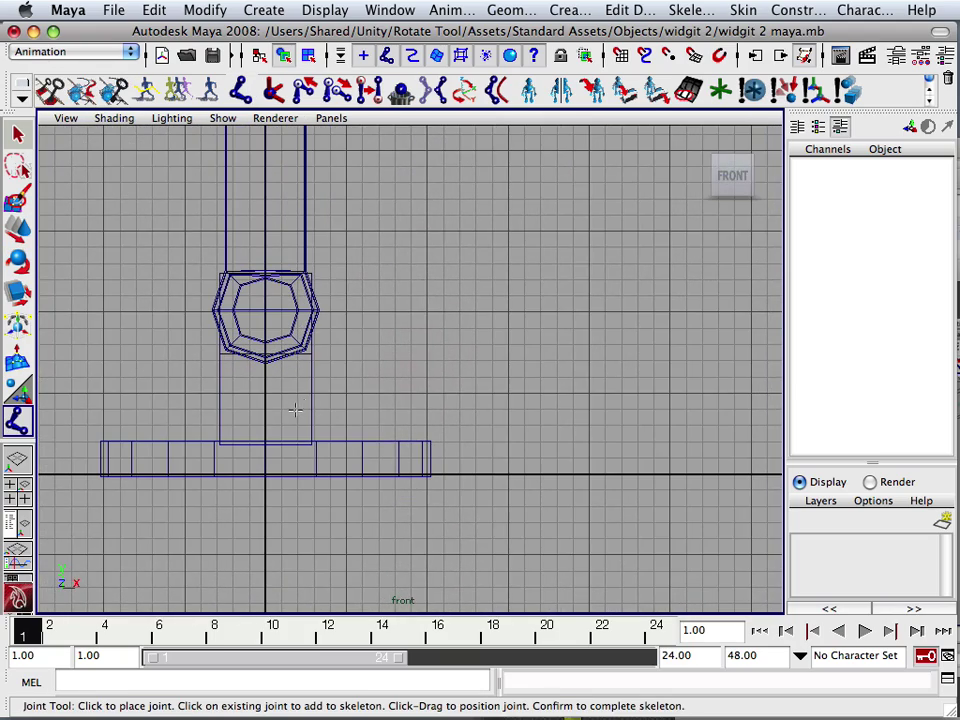
click(265, 477)
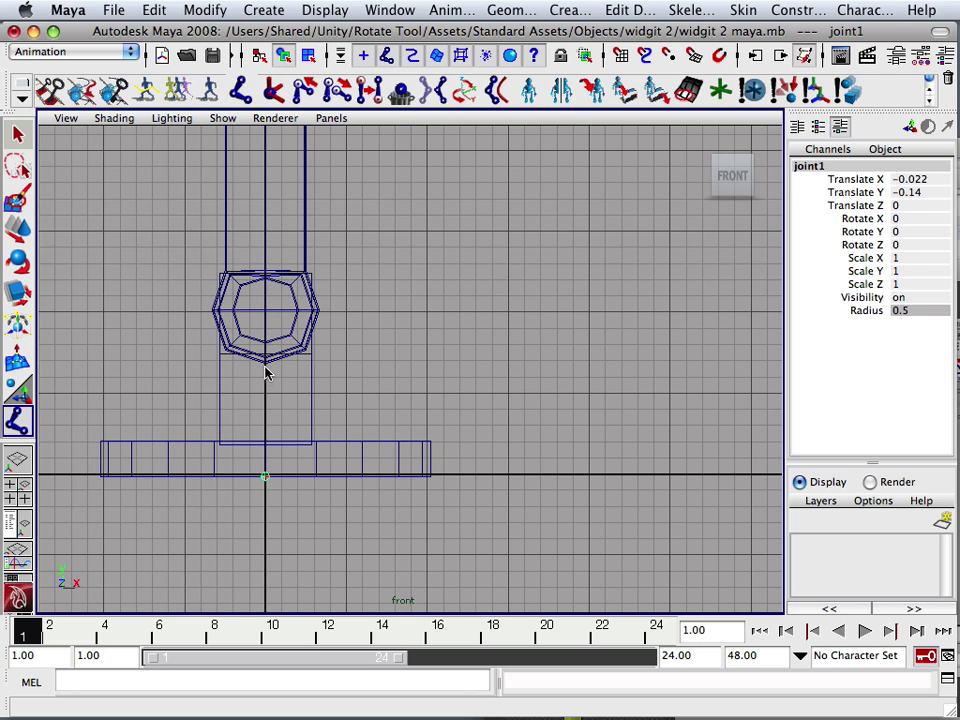
click(265, 442)
click(265, 311)
Step: Continue the joint chain with joints at the center of the column's upper hinge and at the outer end of the slanted arm
alt+middle_drag(284, 296, 319, 592)
alt+middle_drag(309, 271, 278, 501)
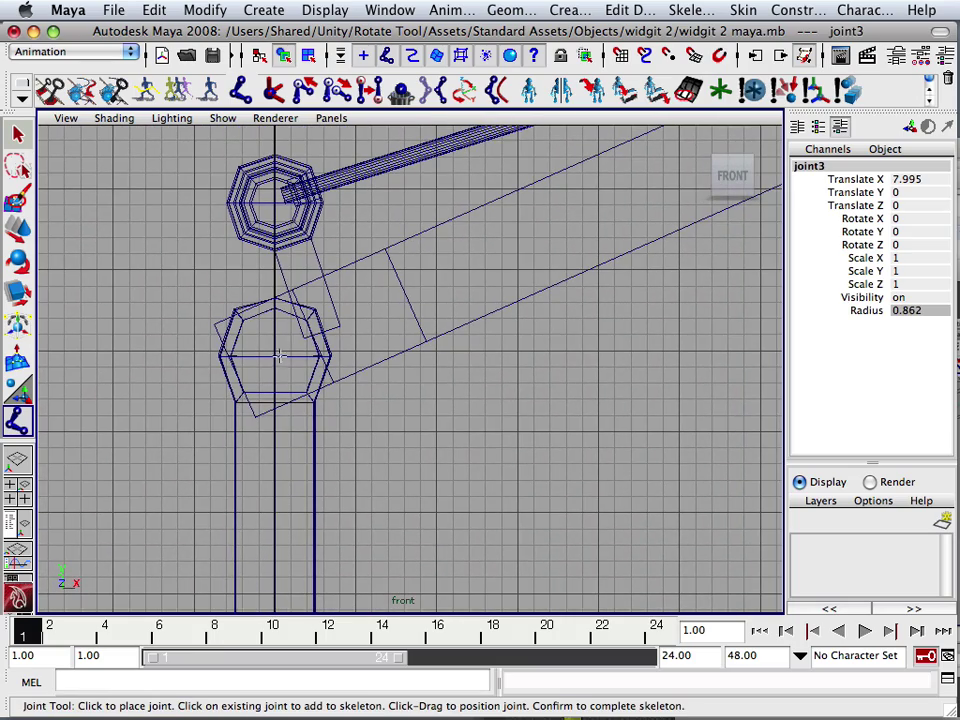
click(274, 357)
alt+middle_drag(480, 347, 45, 433)
alt+middle_drag(388, 322, 312, 381)
alt+drag(326, 369, 335, 360)
drag(421, 208, 416, 215)
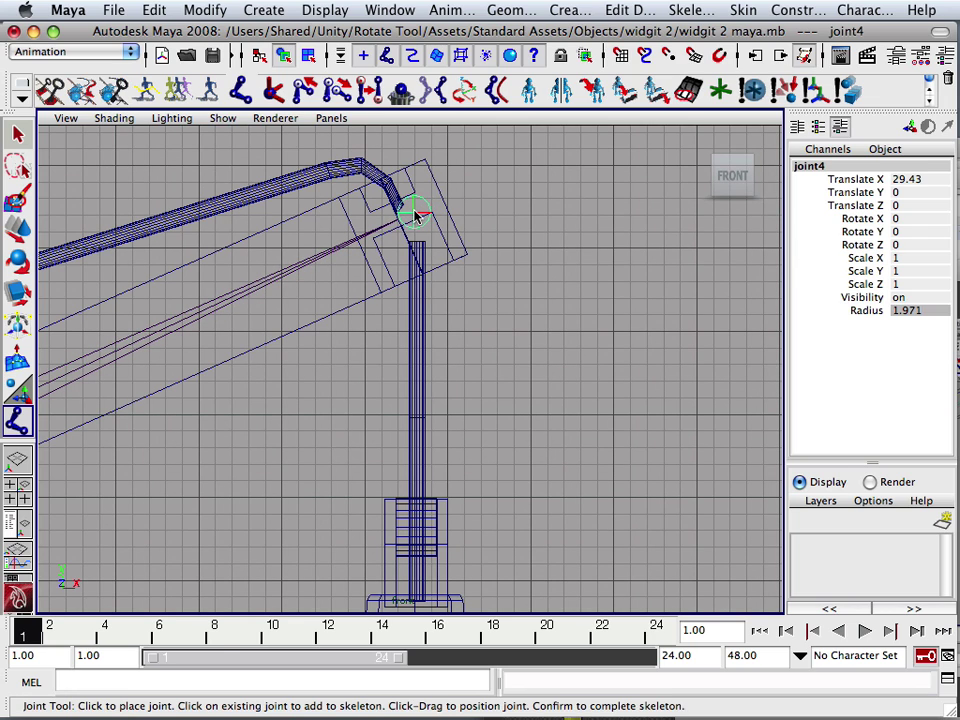
middle_drag(414, 214, 412, 213)
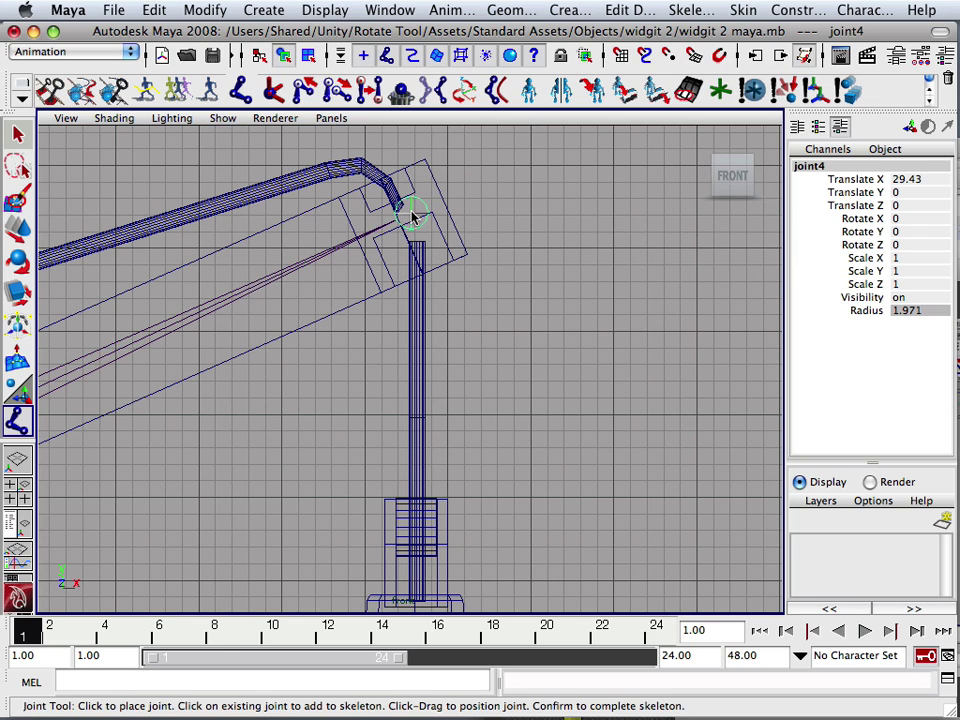
click(412, 217)
Step: Add a joint straight below the arm tip, inside the hinge cylinder at the lower end of the vertical rod
scroll(335, 276, down, 3)
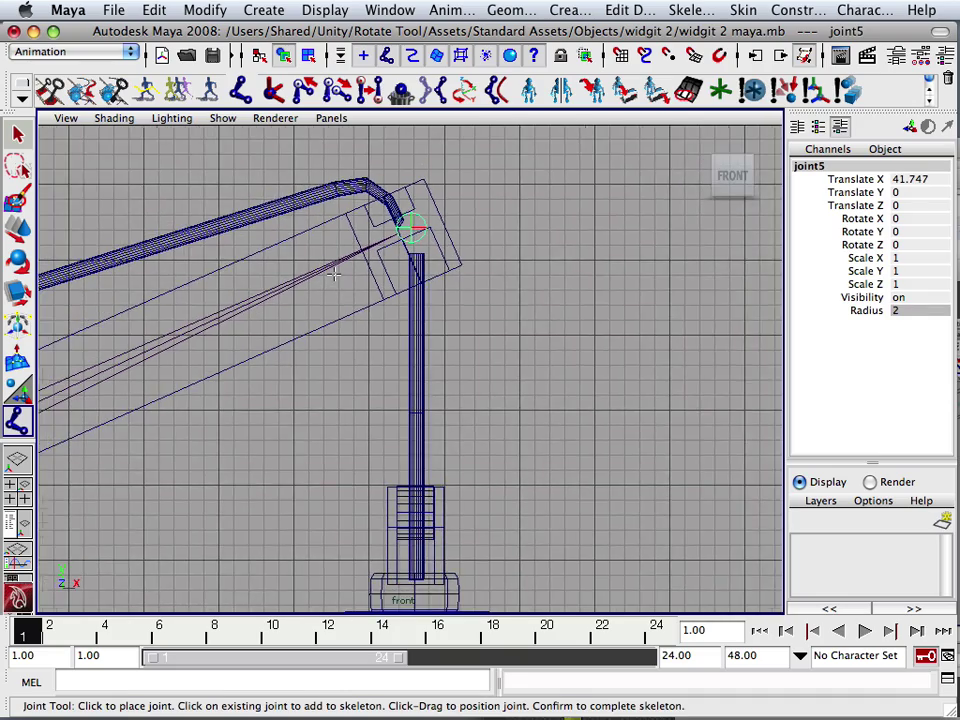
scroll(340, 273, down, 5)
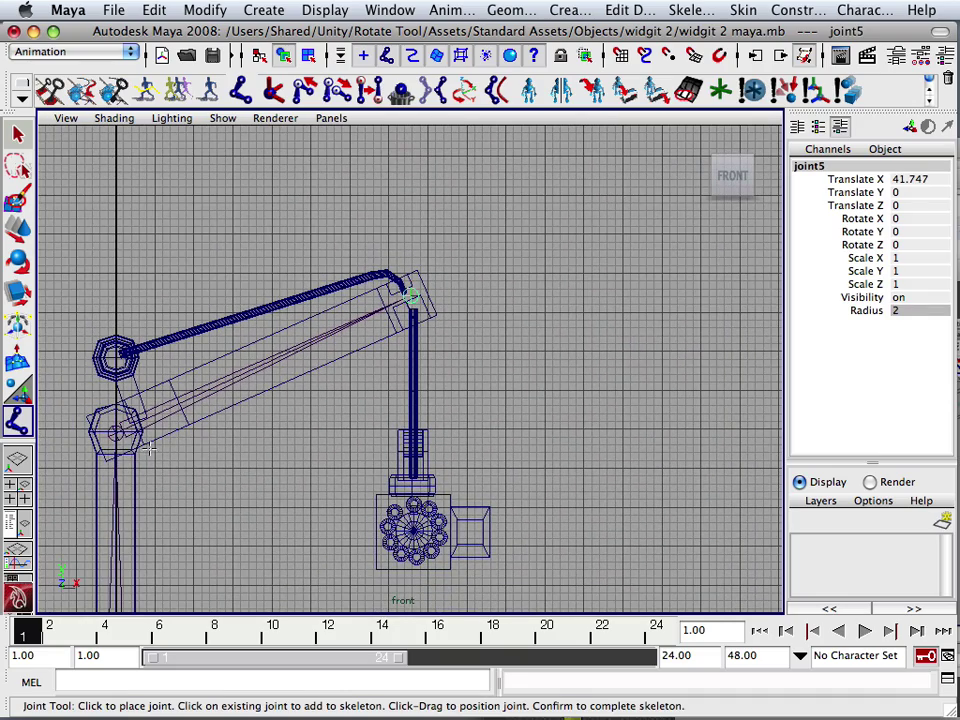
alt+middle_drag(412, 363, 385, 210)
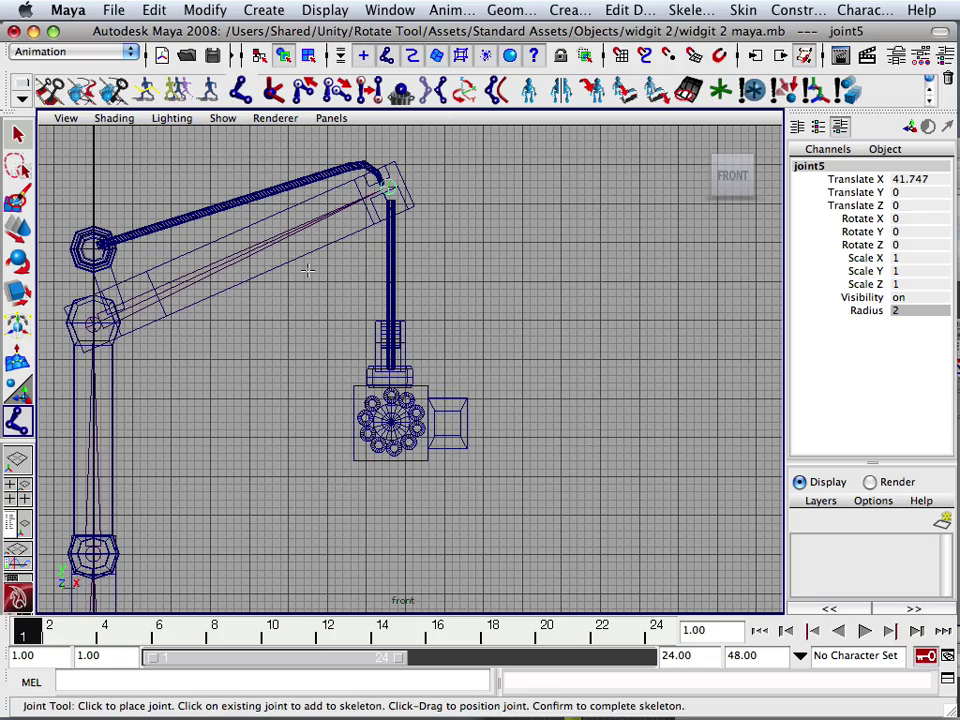
scroll(311, 258, up, 5)
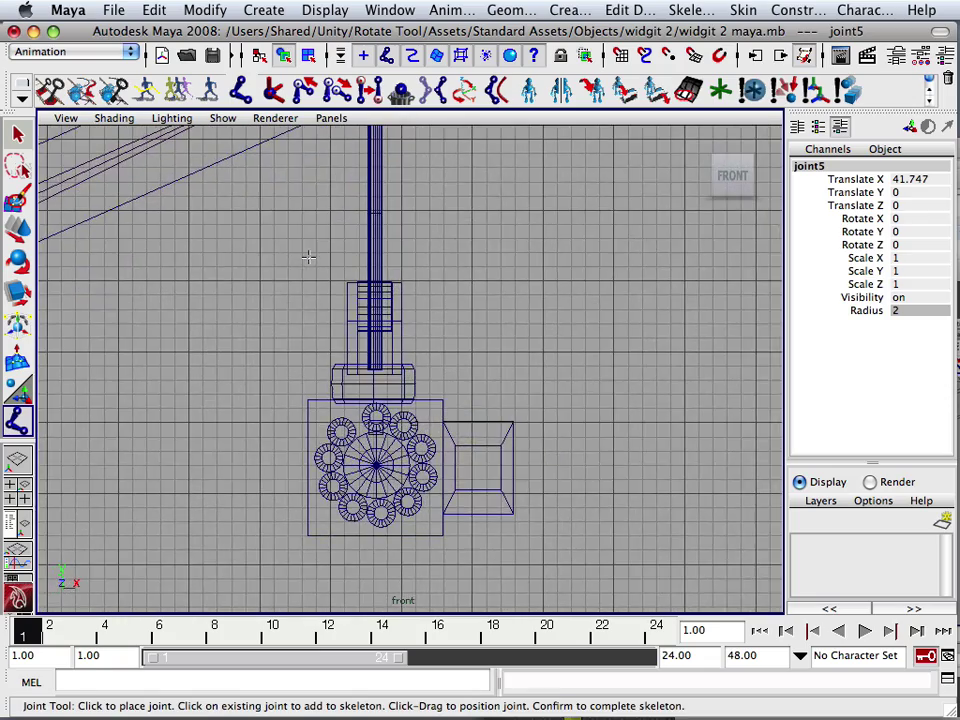
alt+middle_drag(300, 257, 360, 384)
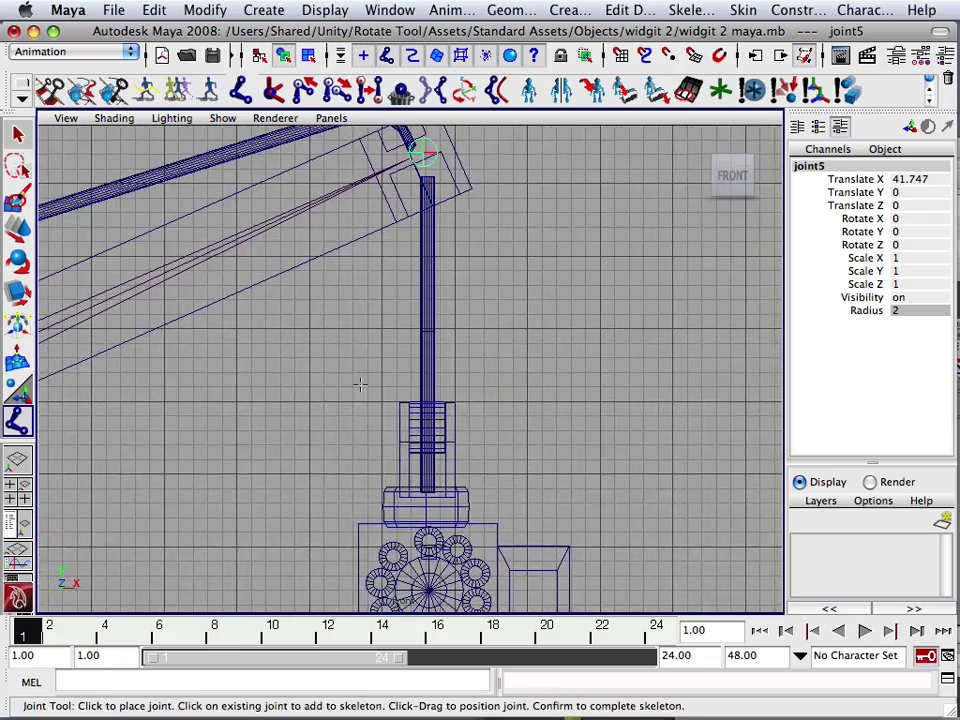
click(427, 431)
click(428, 428)
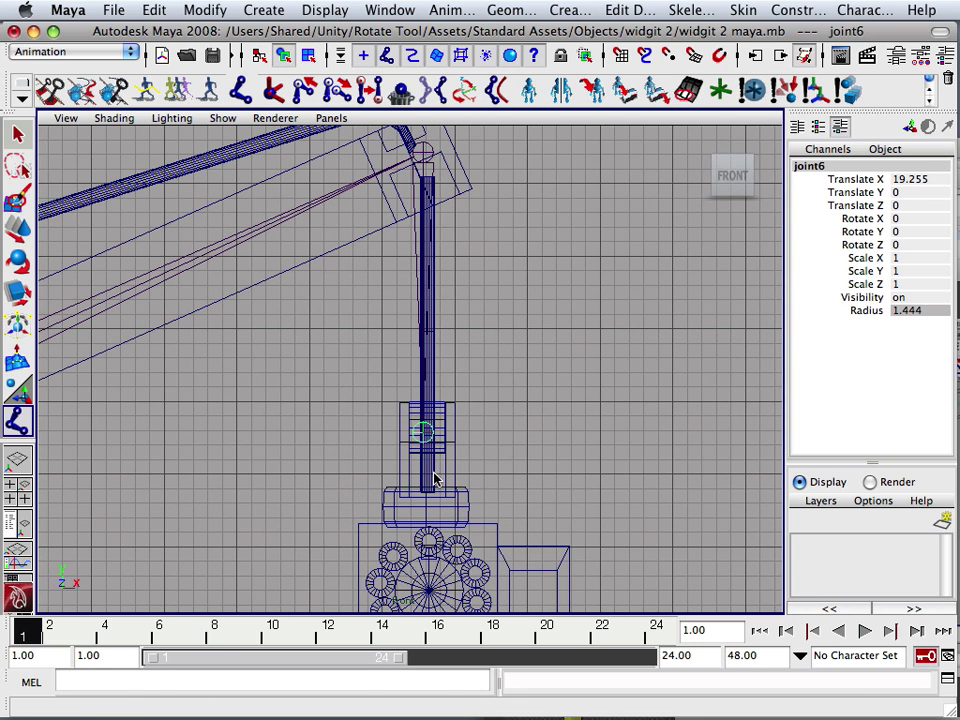
Step: Extend the chain straight down with joints in the middle of the rounded collar and level with the center of the barrel housing
scroll(424, 440, up, 4)
alt+right_drag(434, 470, 432, 470)
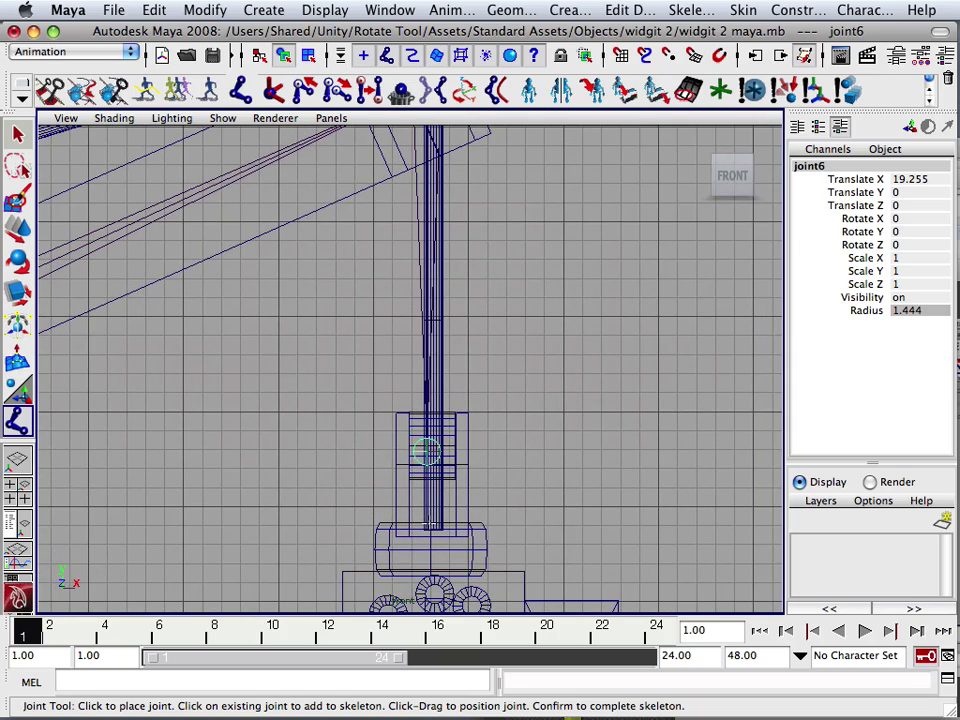
scroll(167, 336, down, 5)
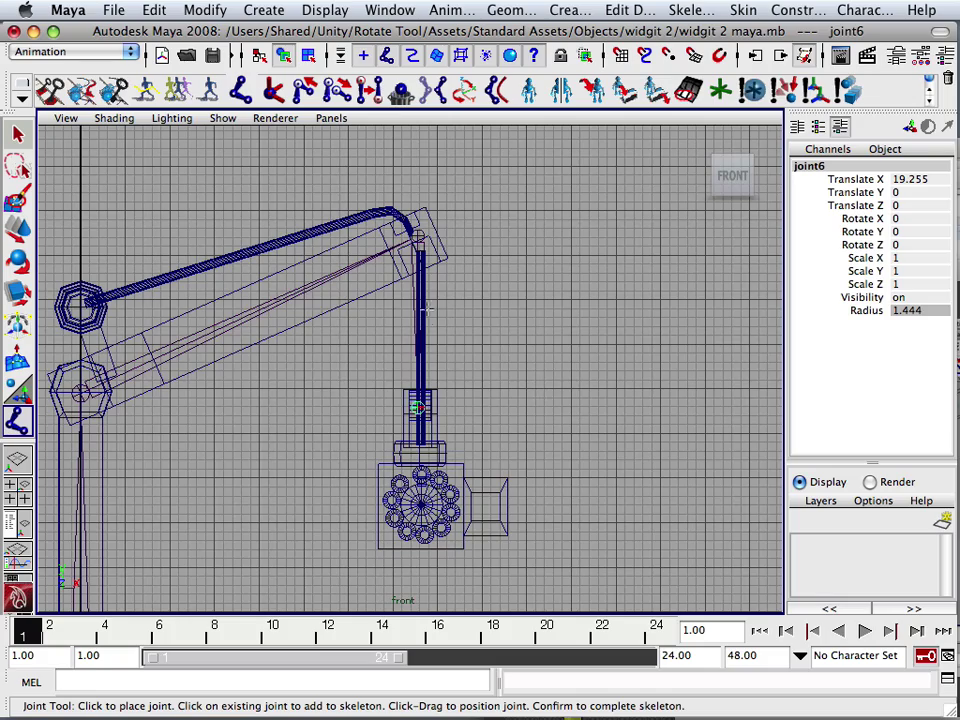
scroll(422, 328, up, 2)
alt+right_drag(373, 332, 472, 395)
alt+middle_drag(486, 403, 444, 257)
alt+right_drag(444, 257, 412, 354)
scroll(411, 354, up, 3)
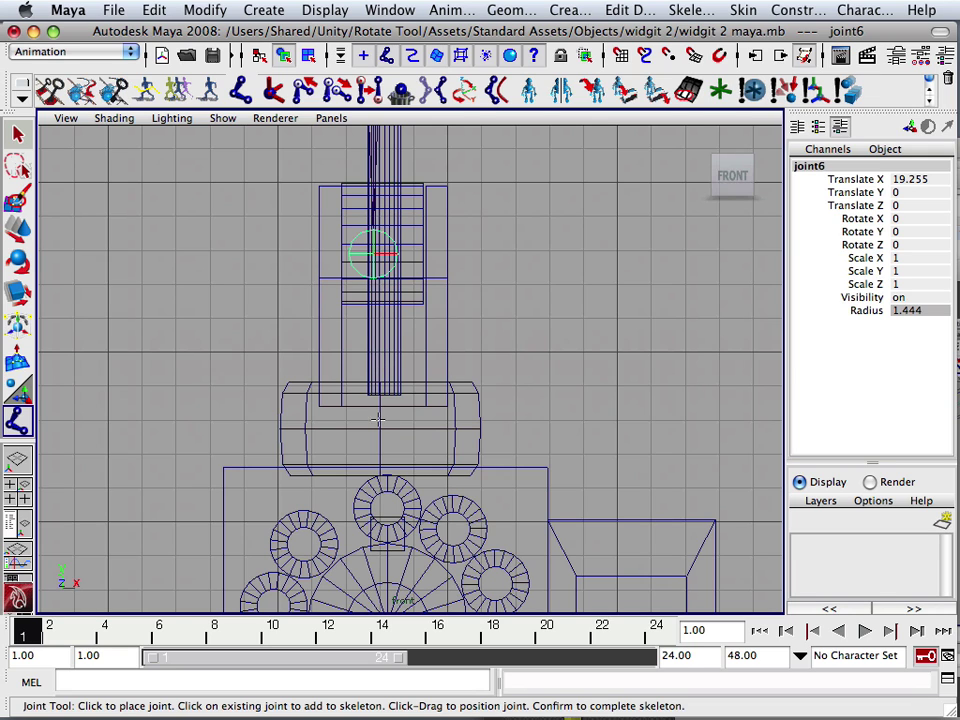
click(381, 427)
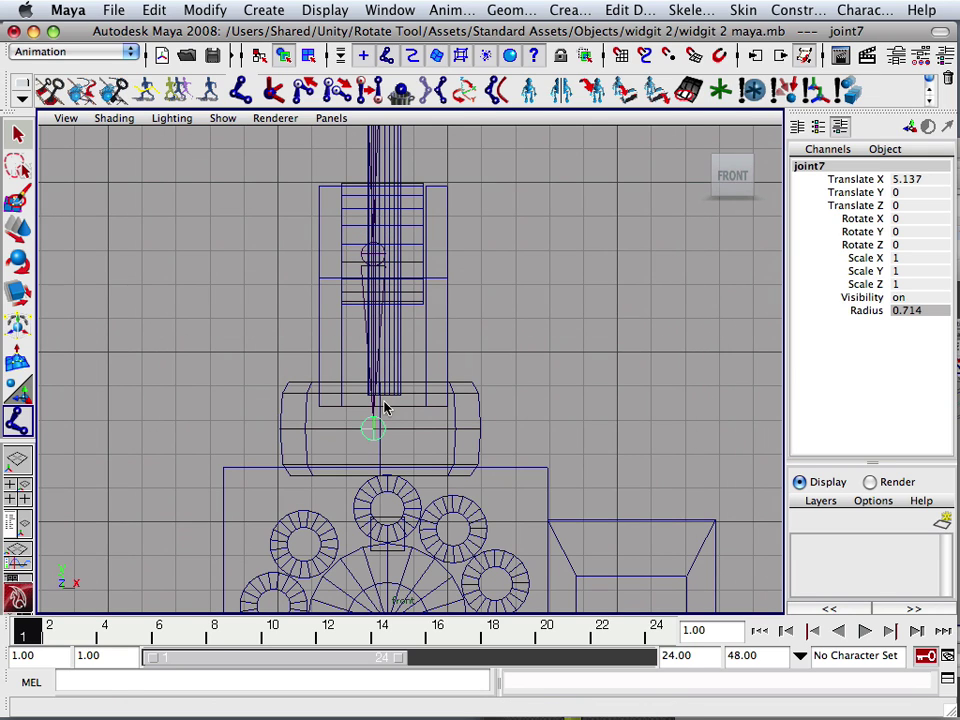
alt+middle_drag(377, 407, 370, 233)
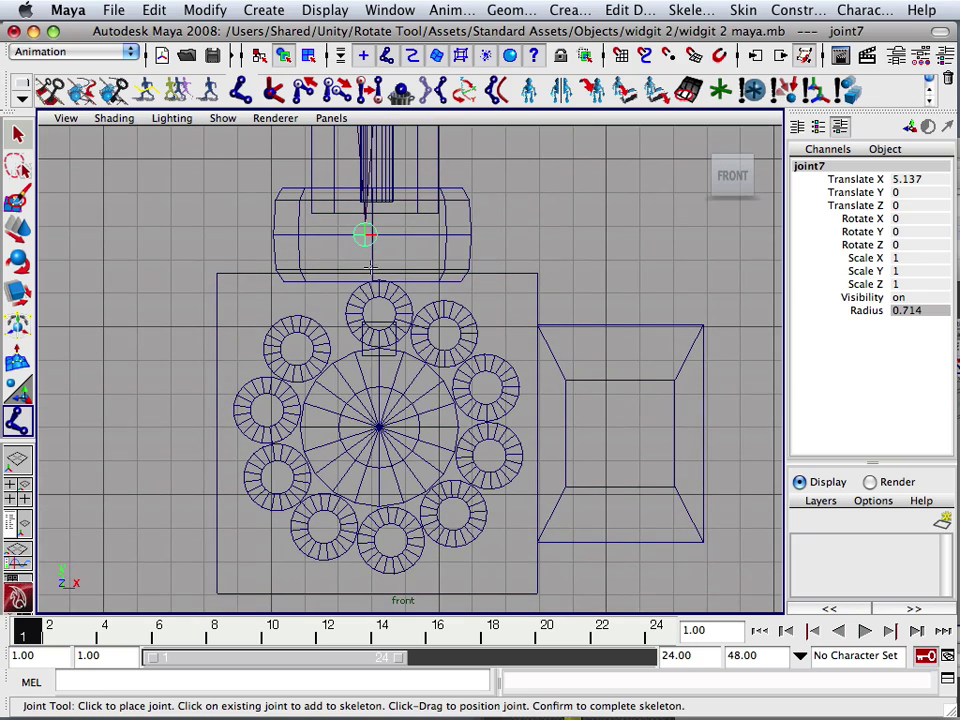
click(379, 427)
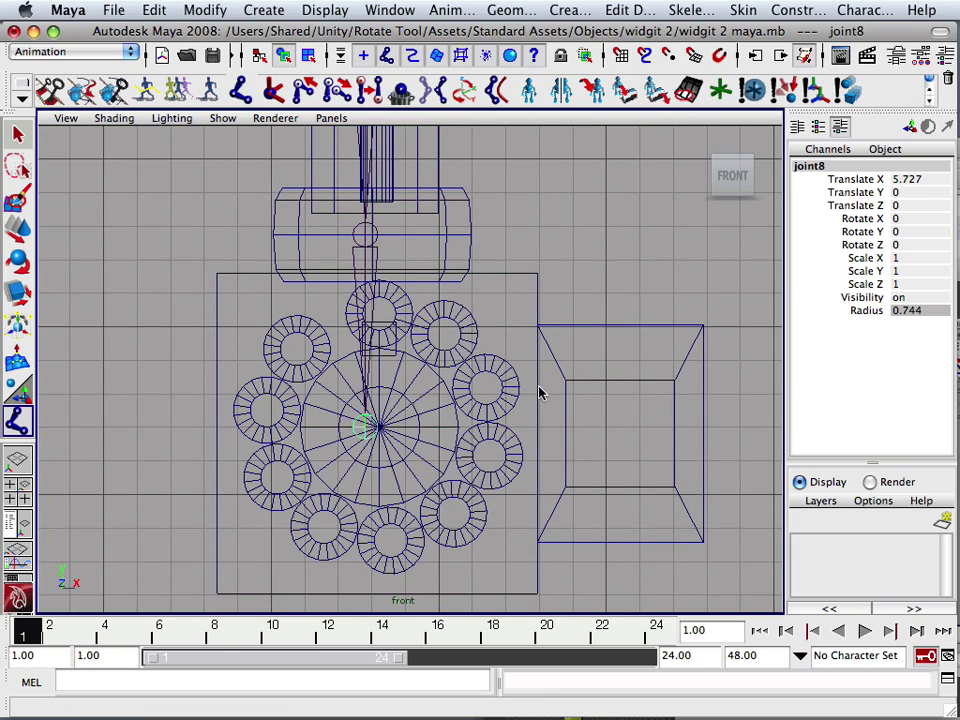
Step: In the side view, add joints at the barrel ring and at the front tip of the barrel, and finish the joint chain
key(space)
key(space)
alt+middle_drag(428, 471, 607, 424)
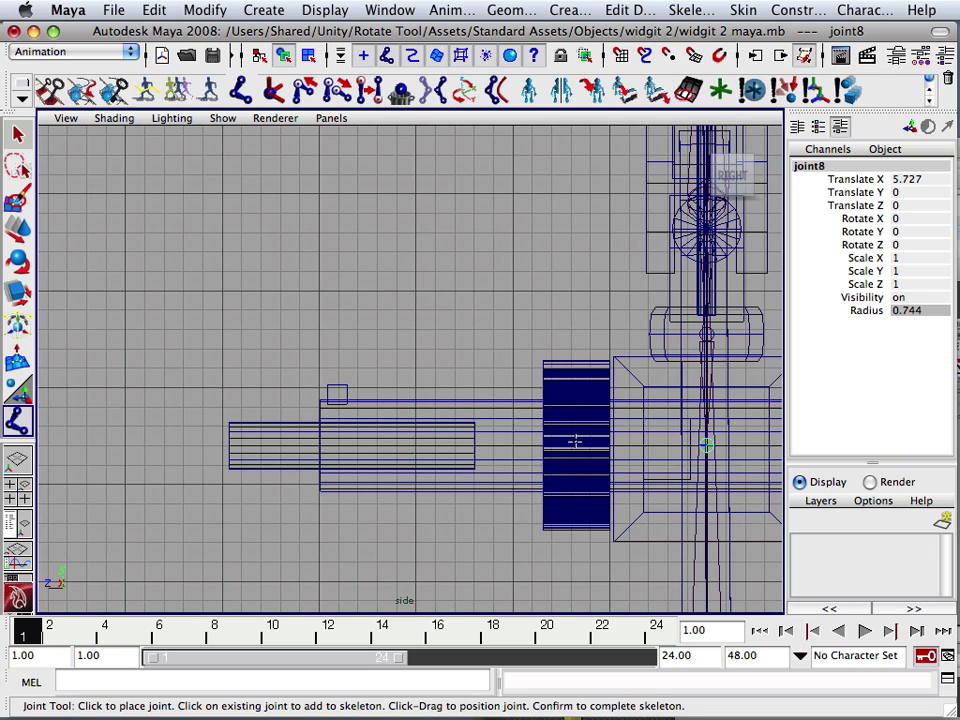
click(575, 445)
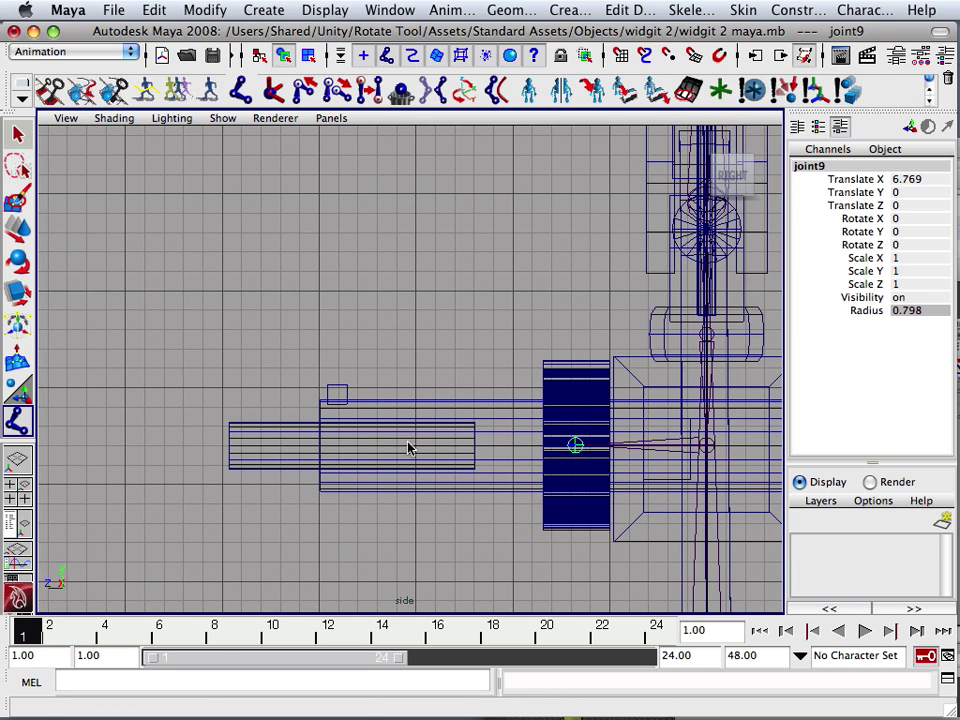
click(231, 446)
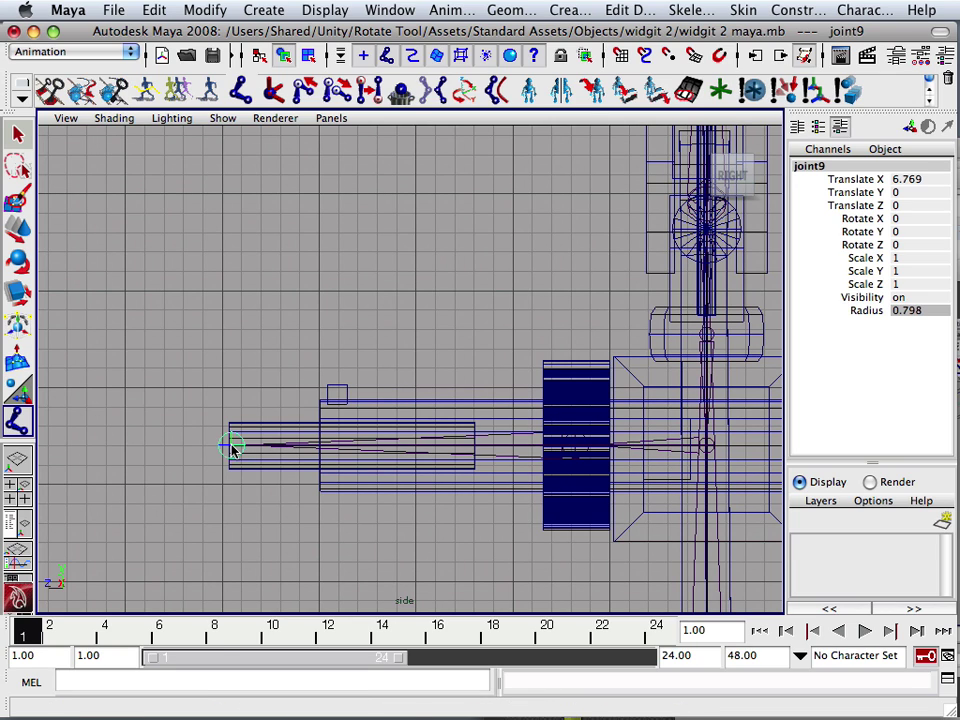
click(20, 230)
Step: In the front view, select all meshes of the hanging assembly: vertical rod, hinge, collar, housing, barrels and side block
key(space)
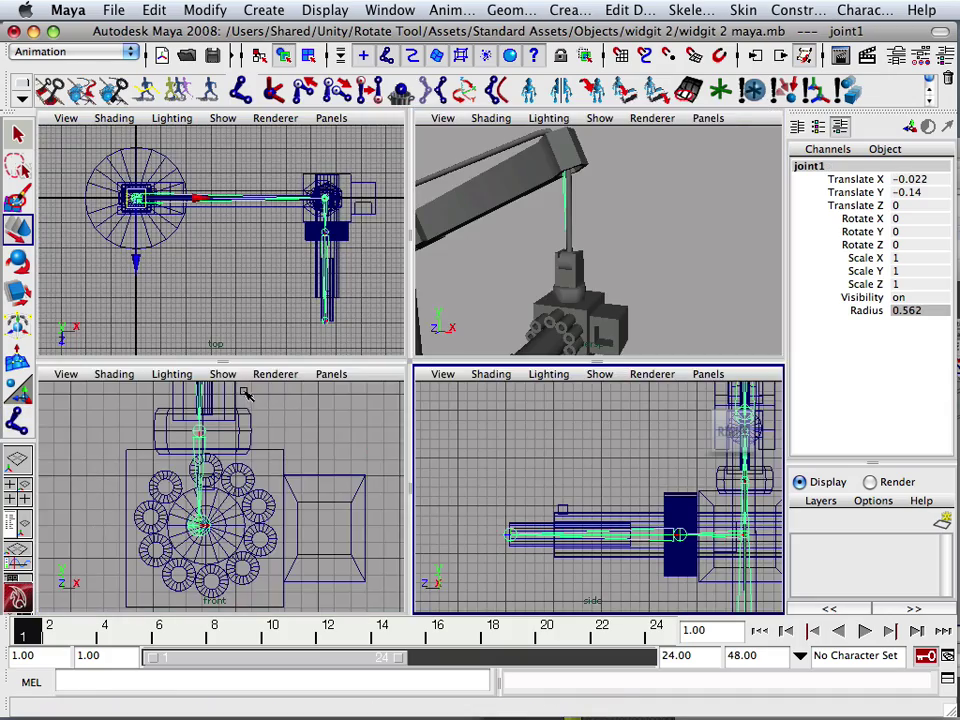
key(space)
alt+right_drag(264, 407, 264, 444)
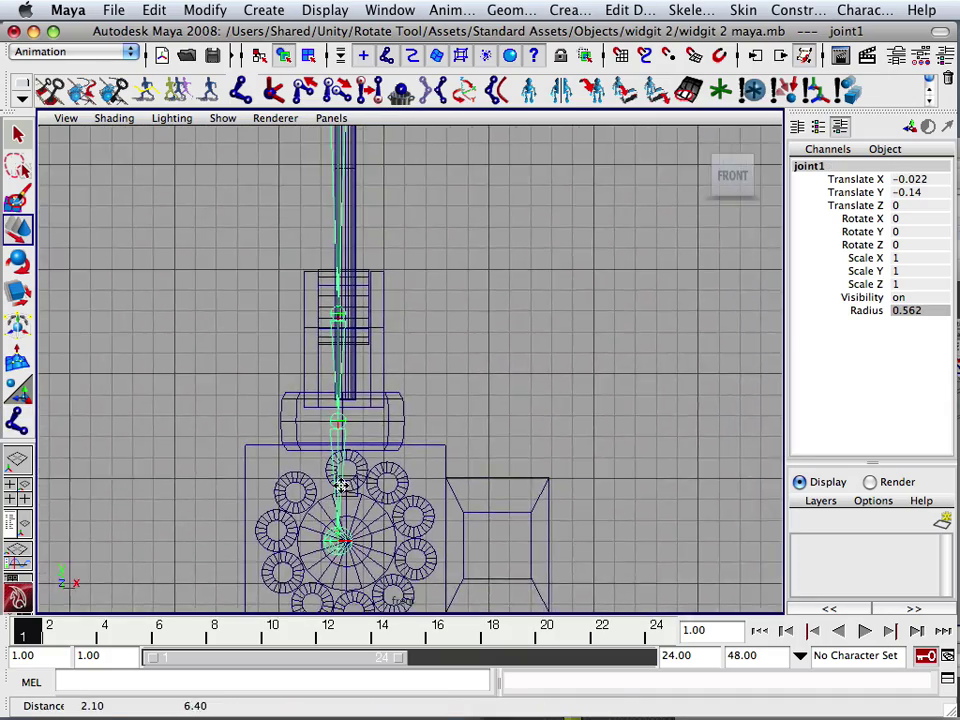
alt+middle_drag(264, 444, 207, 455)
alt+right_drag(249, 444, 51, 394)
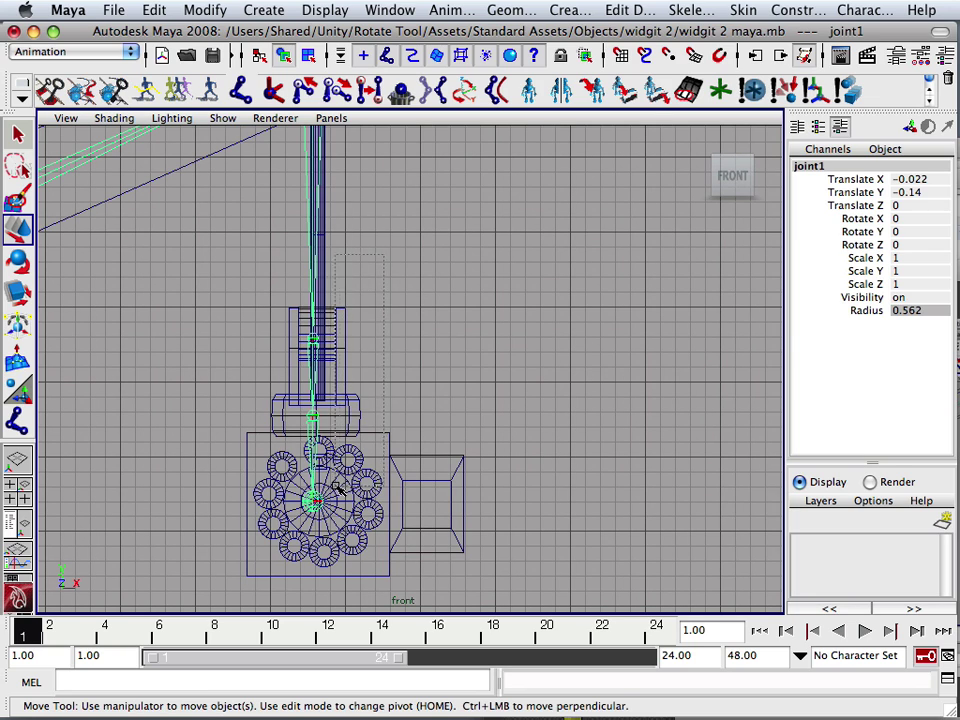
drag(357, 471, 414, 296)
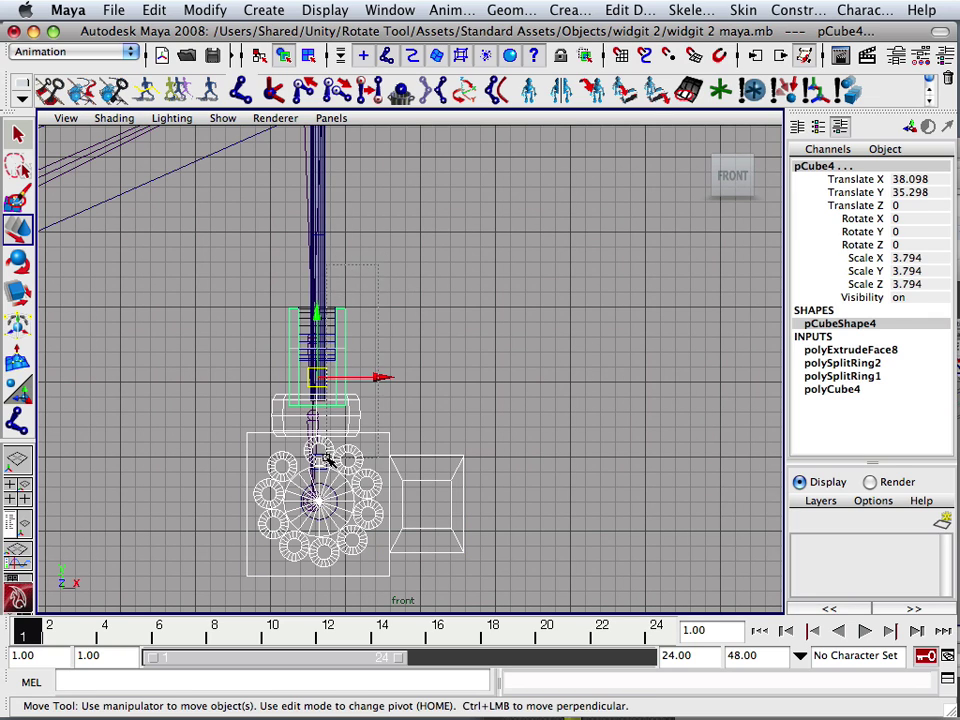
click(330, 458)
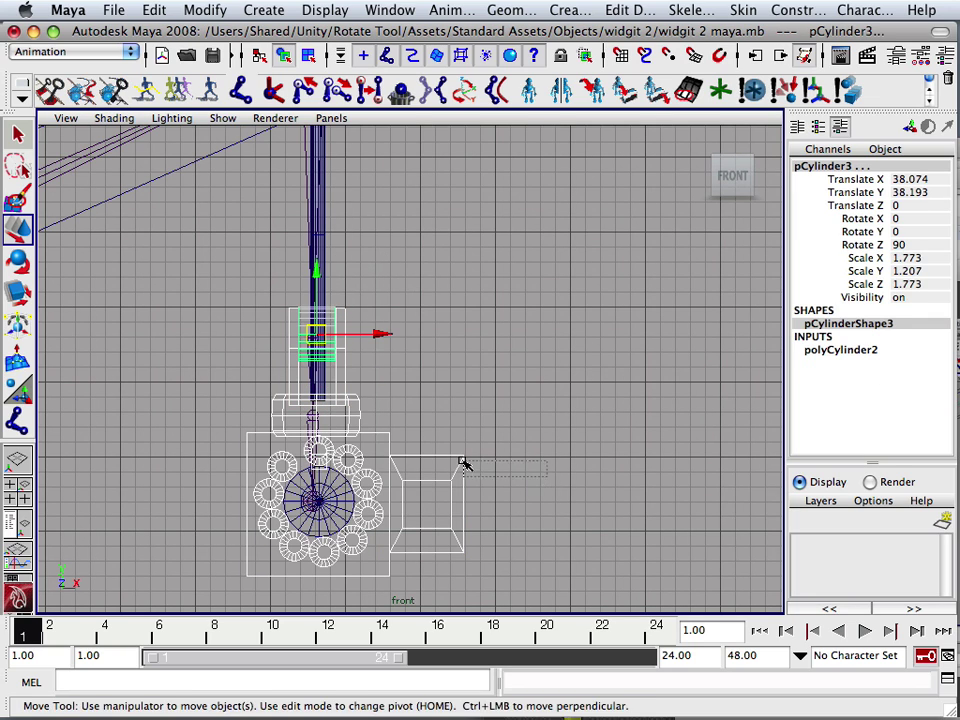
click(366, 477)
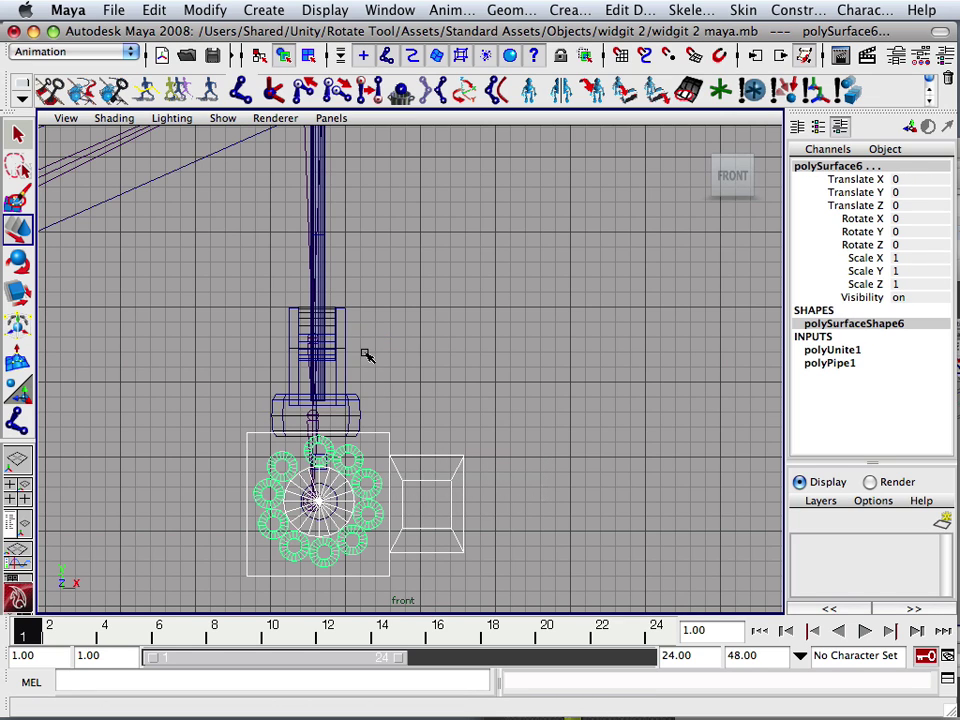
click(333, 345)
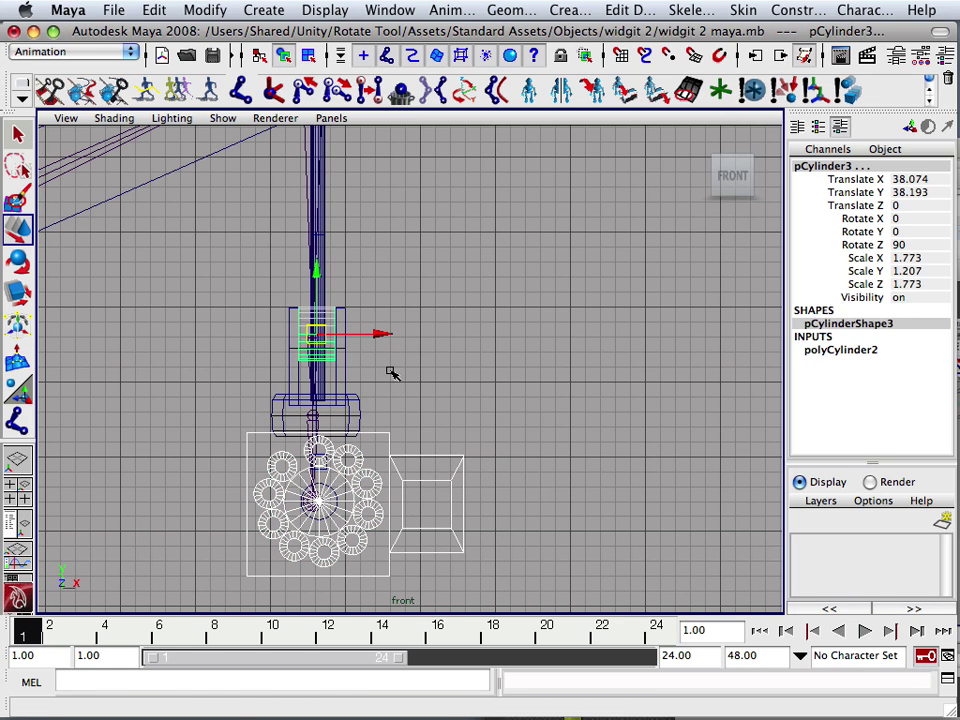
click(345, 412)
alt+middle_drag(373, 287, 416, 392)
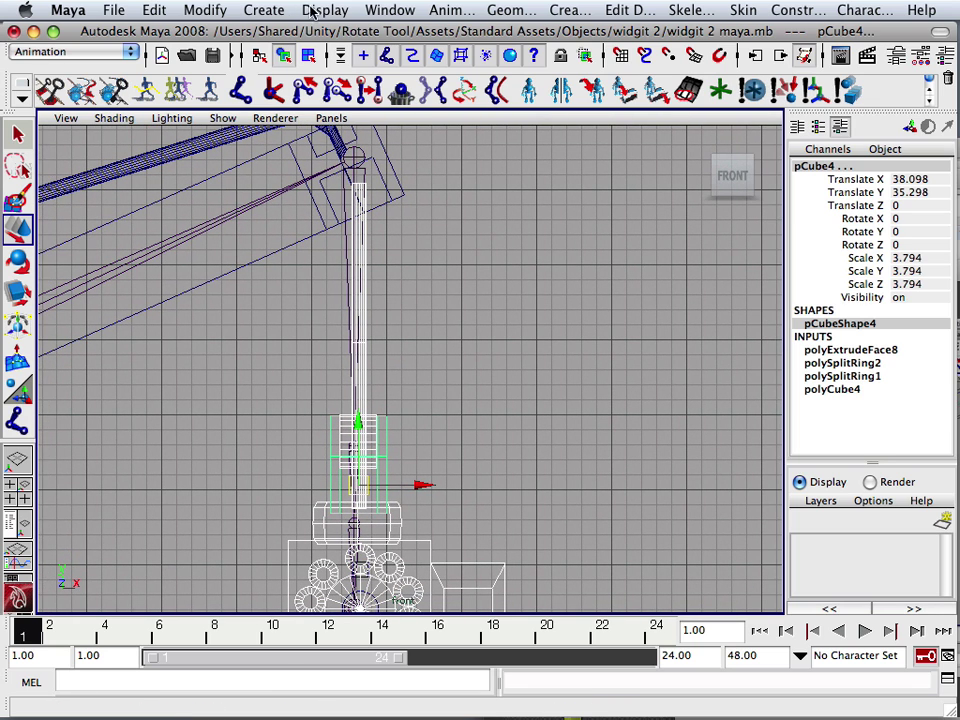
Step: Combine the selected hanging assembly meshes into one polygon object and center its pivot
click(68, 50)
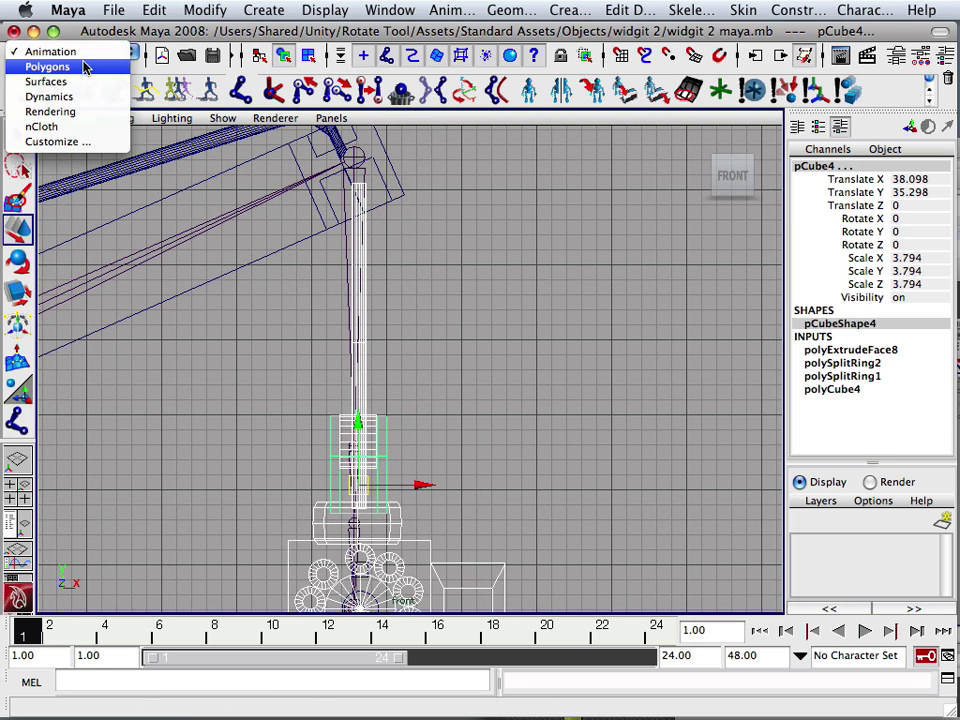
click(70, 66)
click(500, 10)
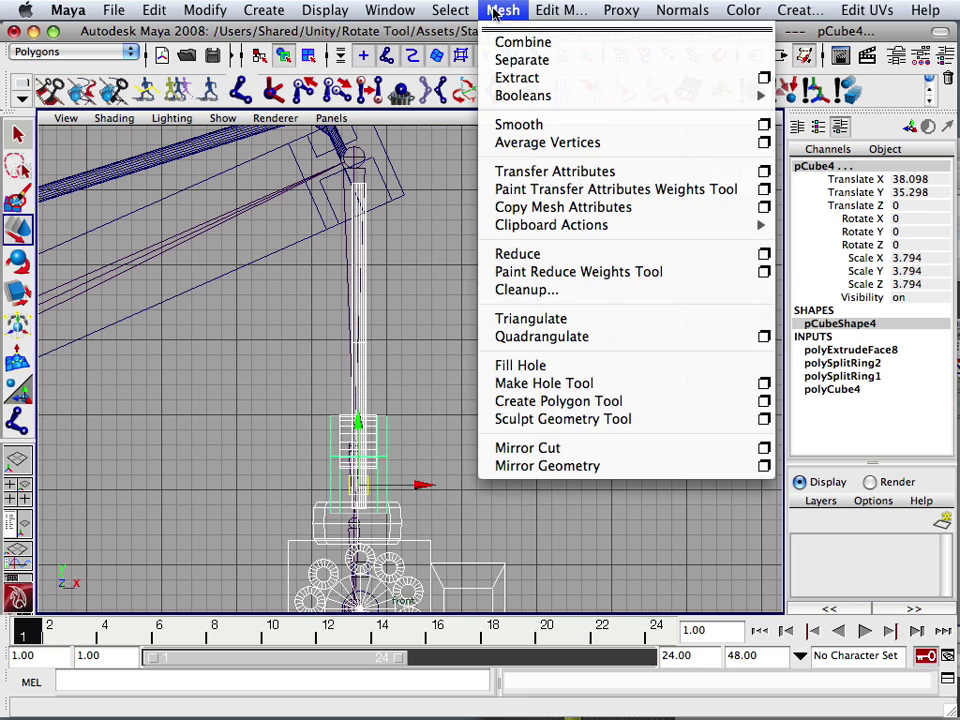
click(514, 41)
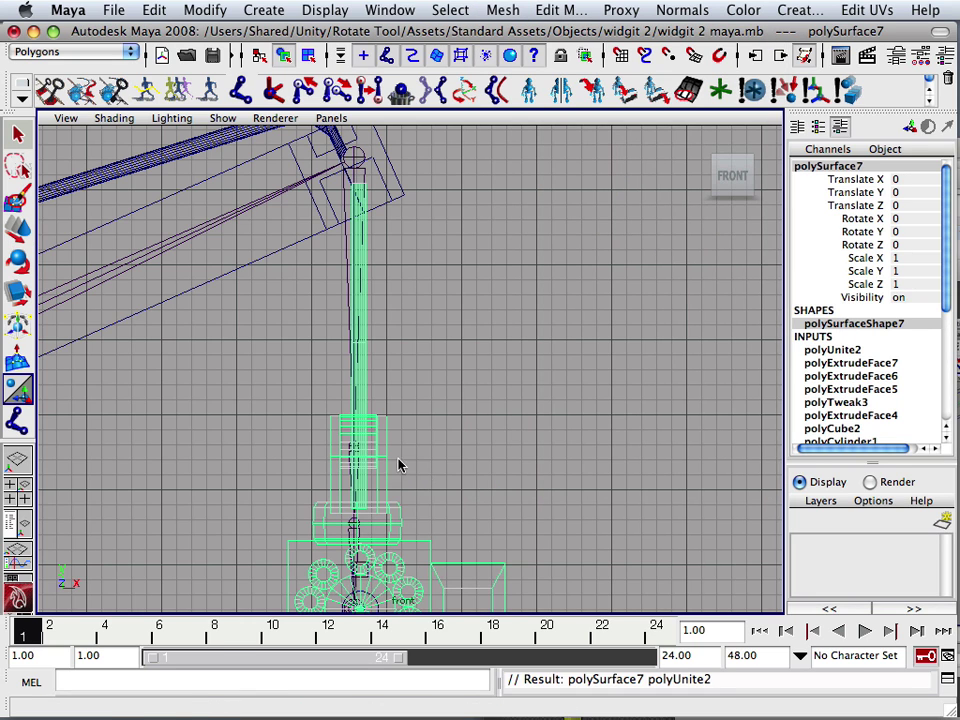
alt+right_drag(408, 470, 137, 317)
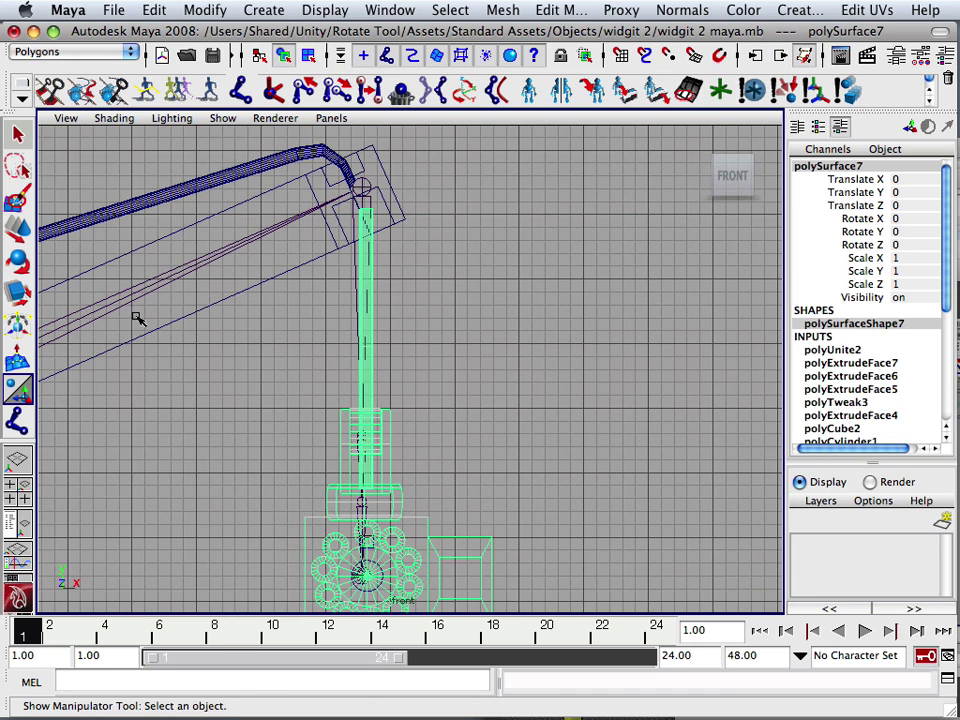
click(192, 11)
click(222, 216)
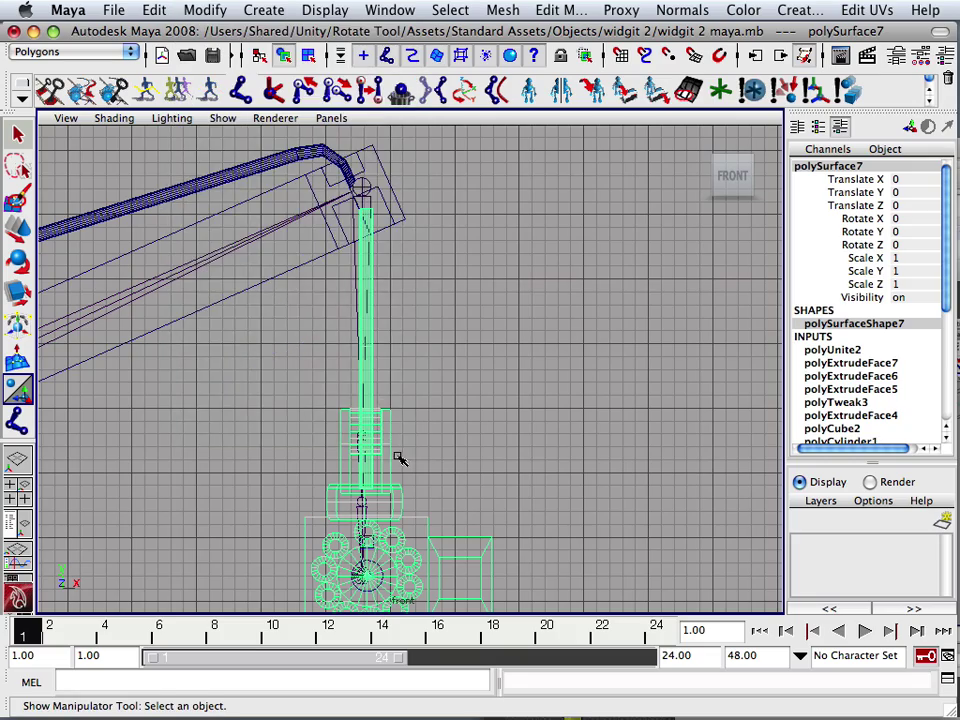
scroll(399, 458, down, 3)
key(w)
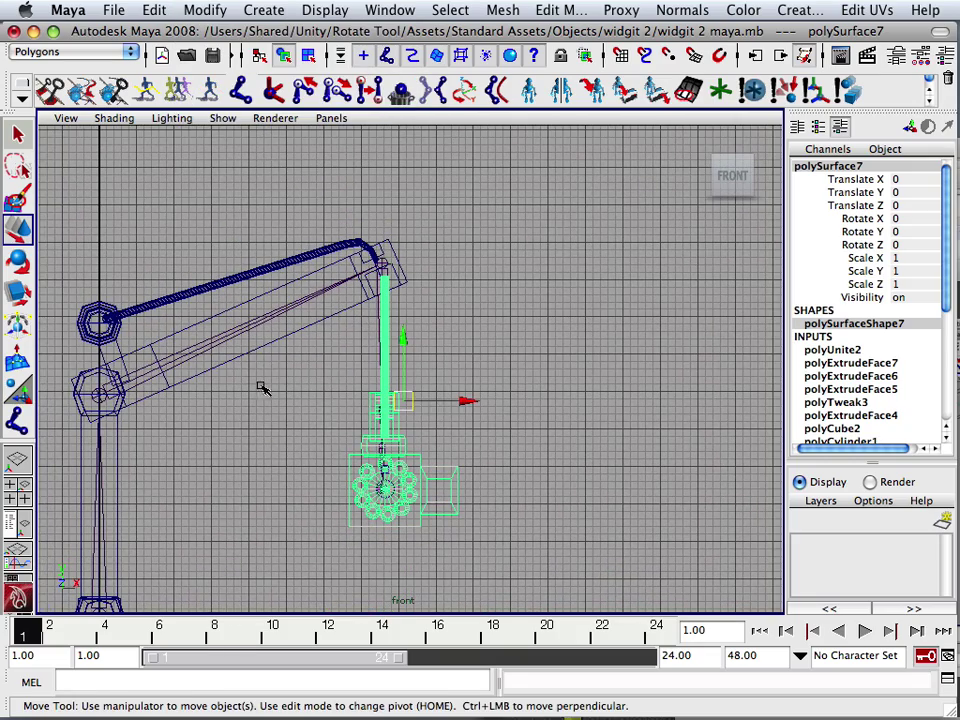
scroll(443, 382, up, 3)
drag(458, 419, 456, 420)
key(ctrl+z)
Step: Combine the remaining central barrel cylinder with the hanging assembly mesh and center the pivot of the combined object
scroll(433, 509, up, 3)
alt+middle_drag(432, 508, 464, 200)
scroll(429, 382, up, 4)
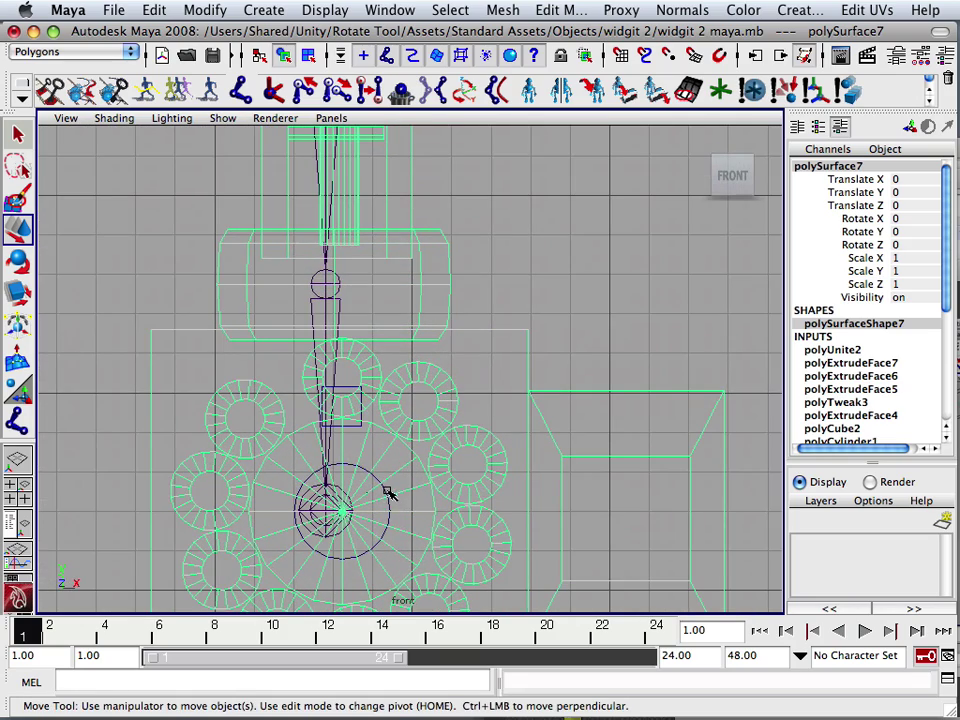
click(390, 493)
click(503, 11)
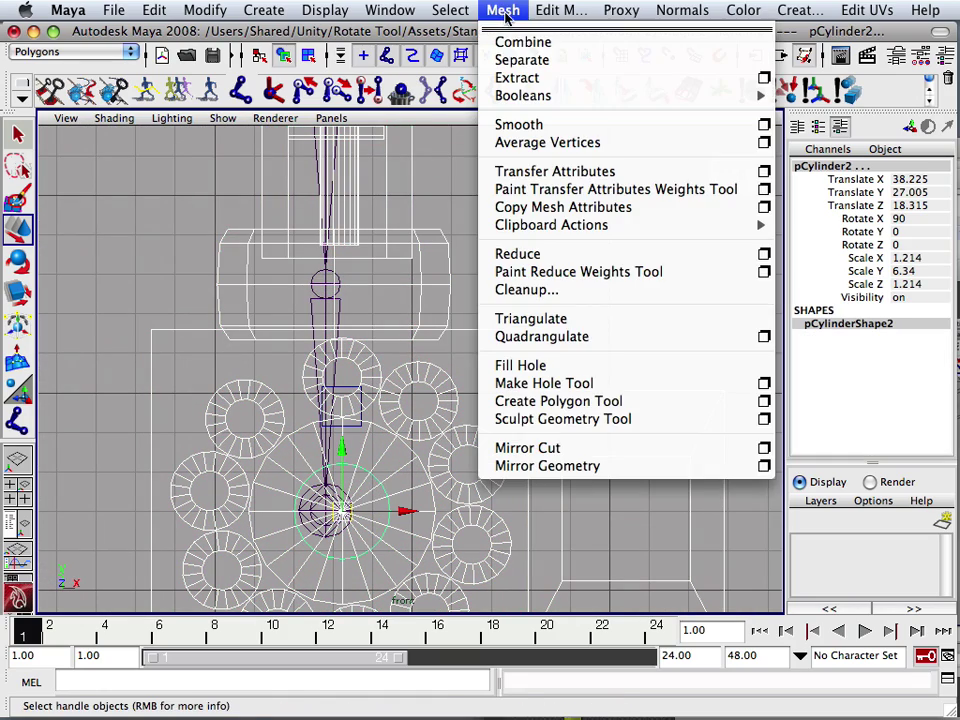
click(515, 42)
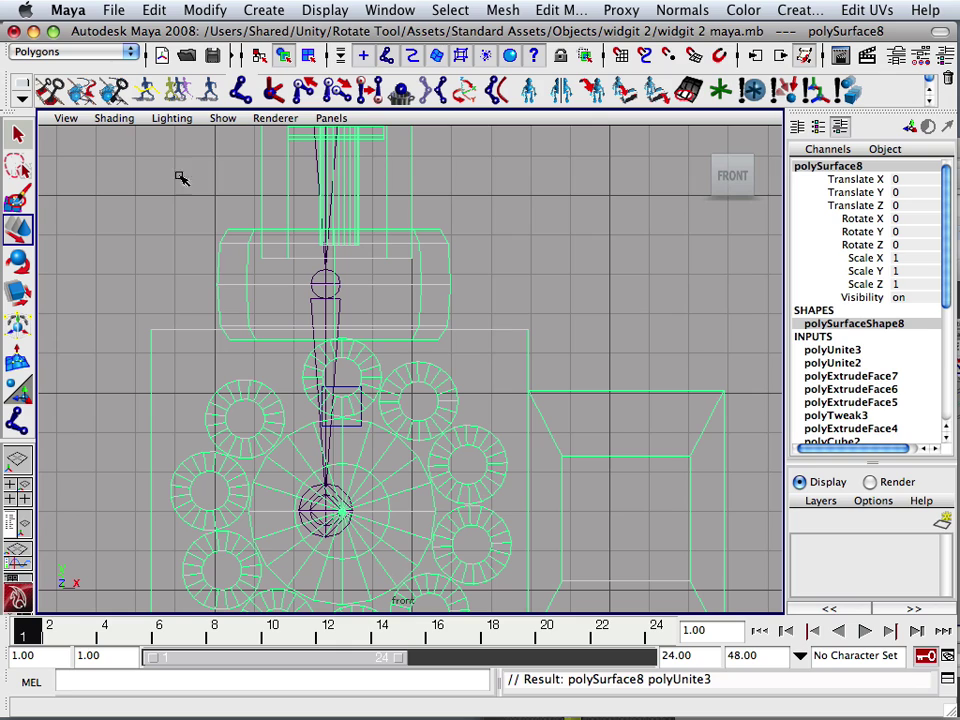
click(203, 12)
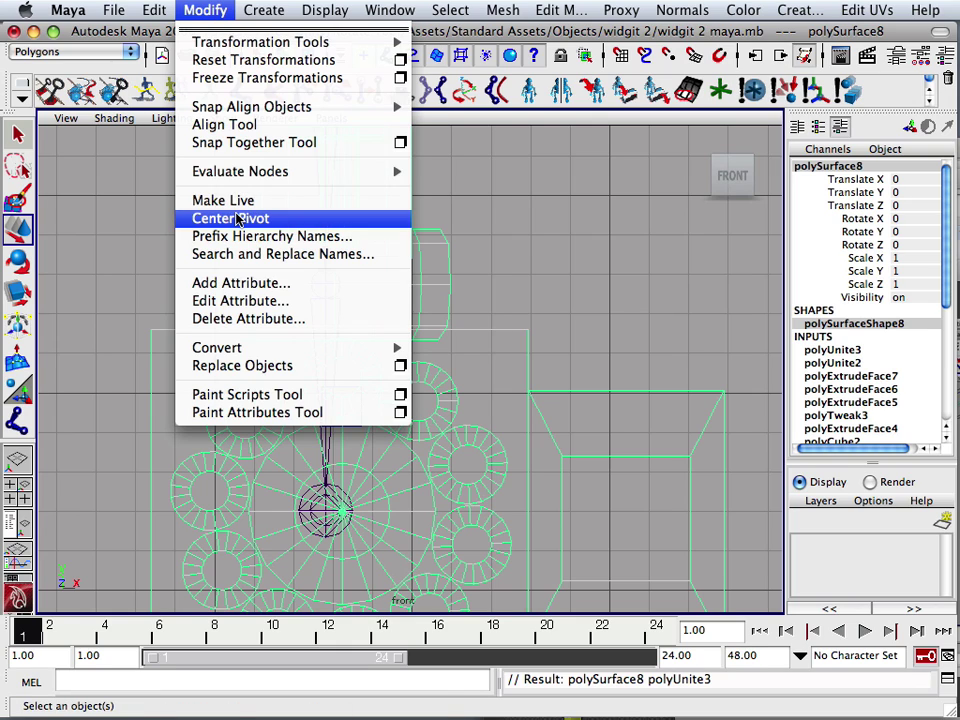
click(237, 219)
Step: Shift the combined hanging assembly sideways to a Translate X of about -0.407, lining it up with the vertical joints
key(w)
scroll(318, 386, down, 5)
drag(482, 184, 476, 181)
Step: Combine the slanted arm beam, the curved cable and the octagonal hub into one mesh and center its pivot
alt+middle_drag(463, 246, 549, 486)
alt+right_drag(525, 420, 354, 321)
alt+middle_drag(346, 314, 451, 342)
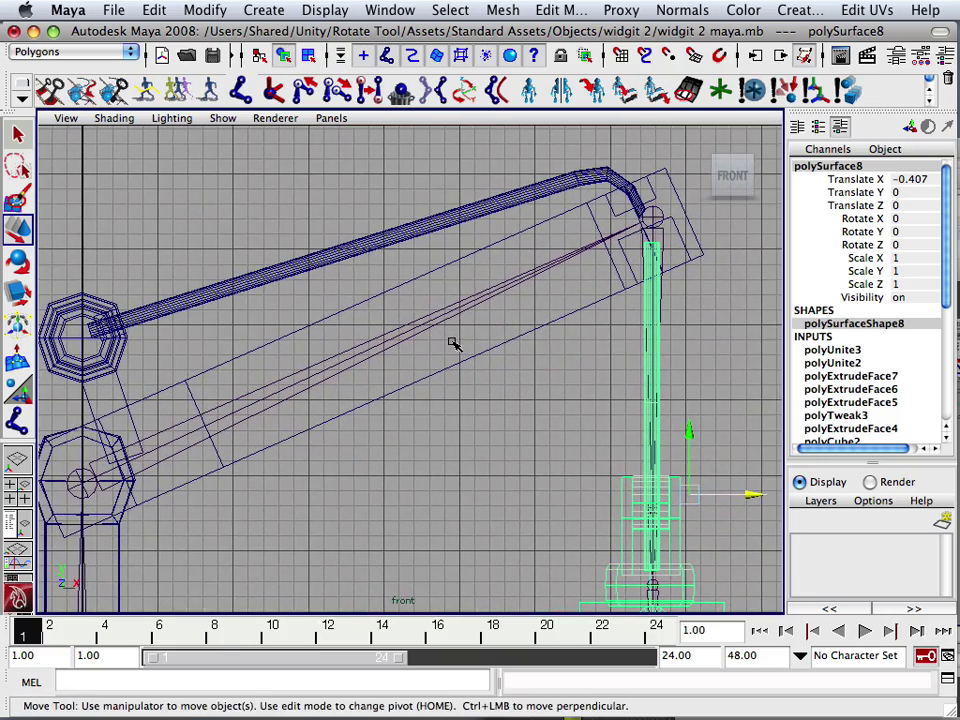
click(204, 378)
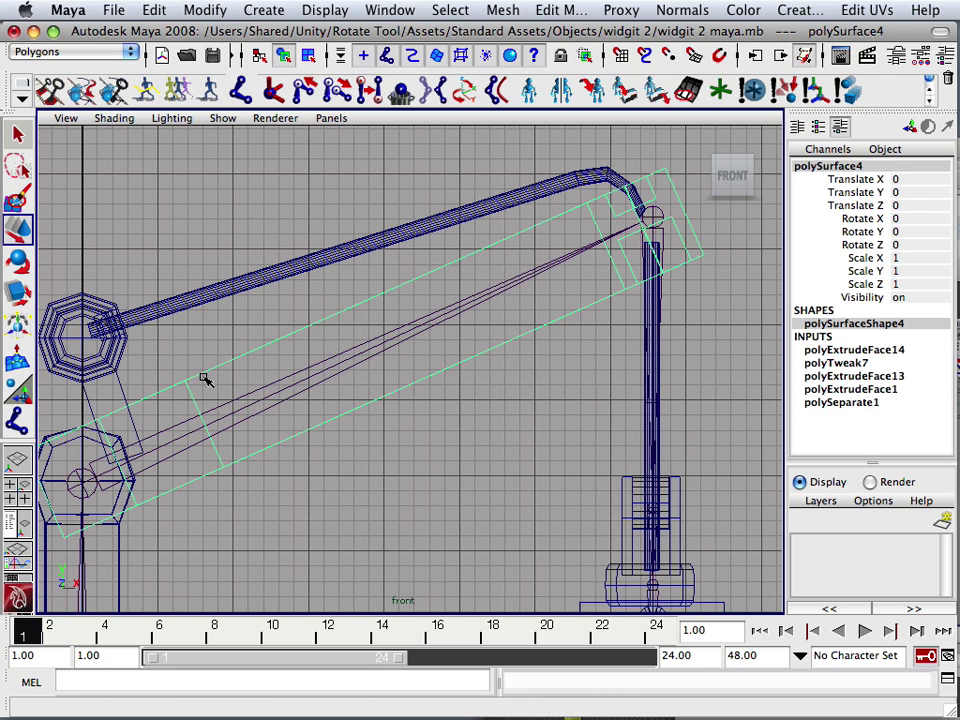
click(181, 307)
click(114, 372)
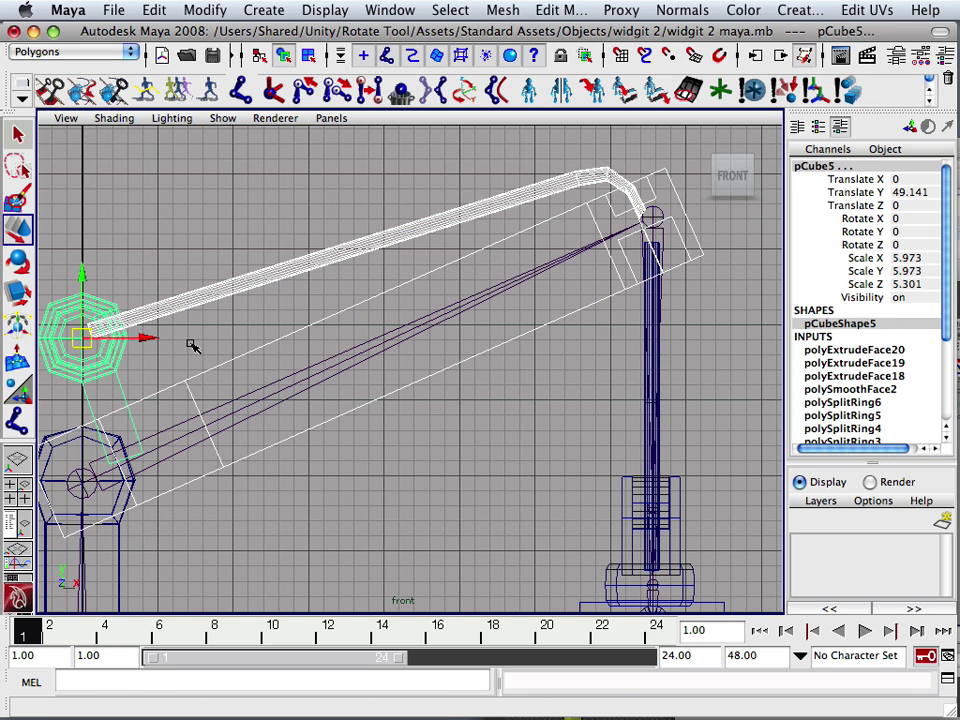
click(495, 10)
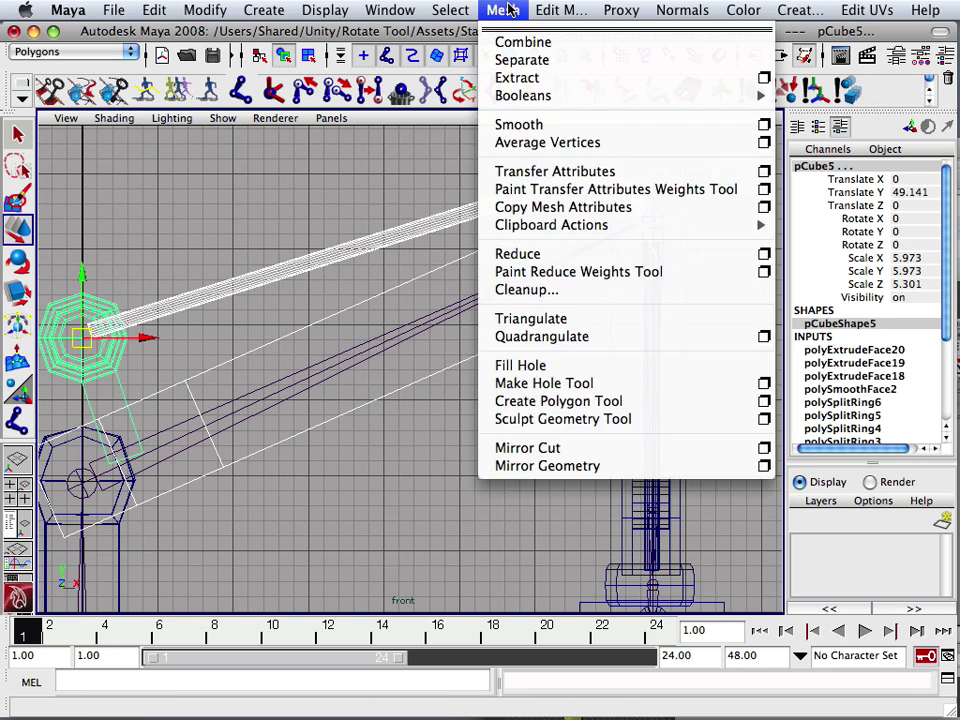
click(529, 41)
alt+middle_drag(232, 348, 364, 280)
click(205, 10)
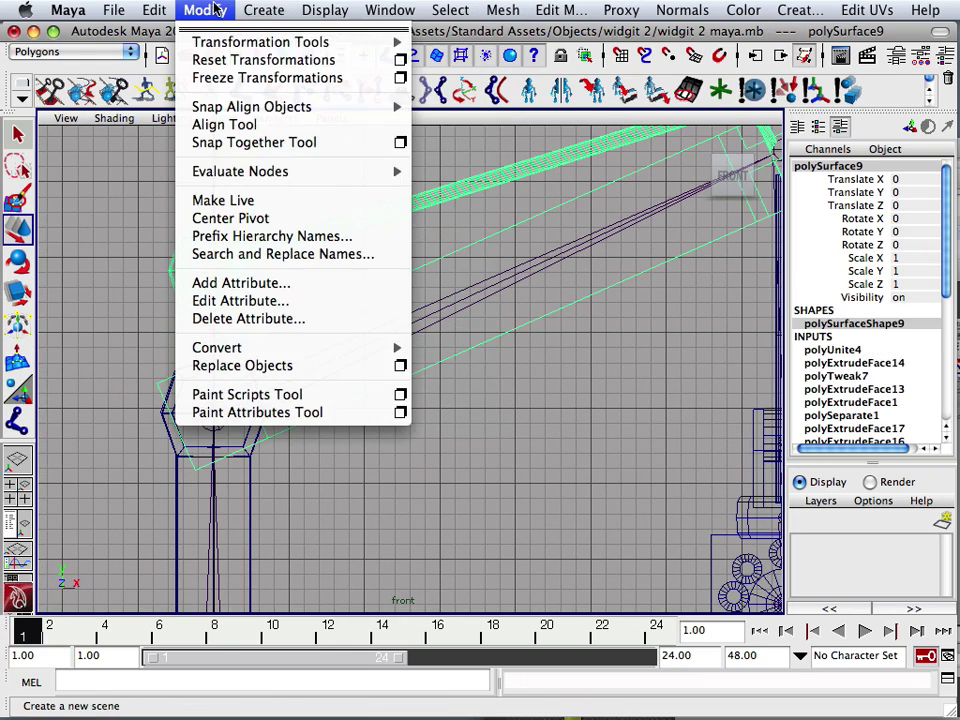
click(215, 216)
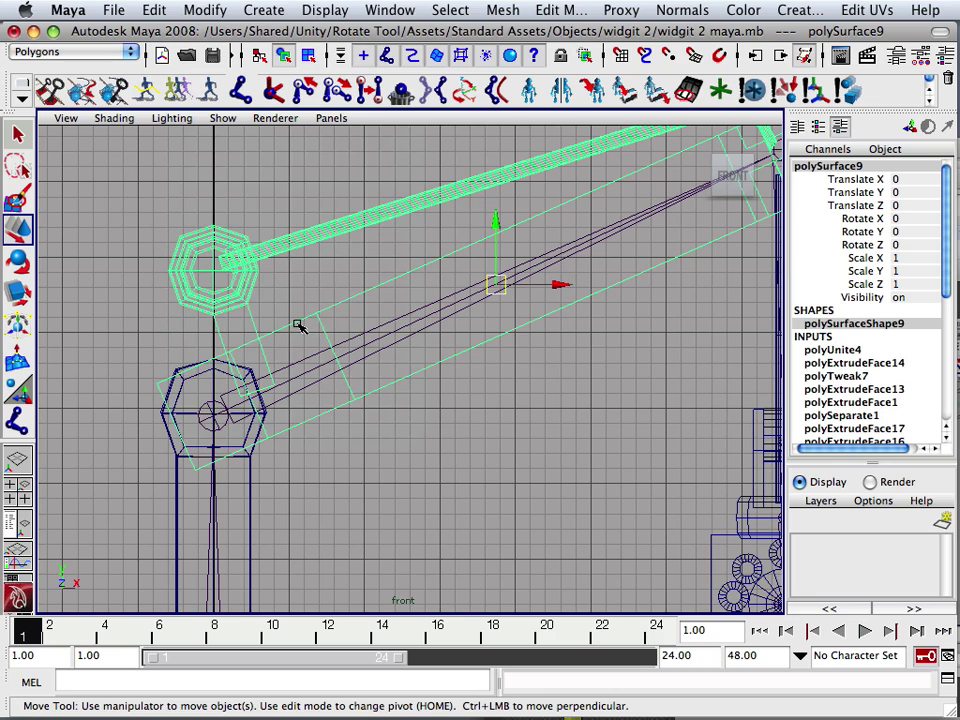
Step: Place the combined arm's pivot on the elbow joint and rotate the arm to about -23.9 degrees in Z, making the beam level
key(Home)
drag(497, 286, 213, 415)
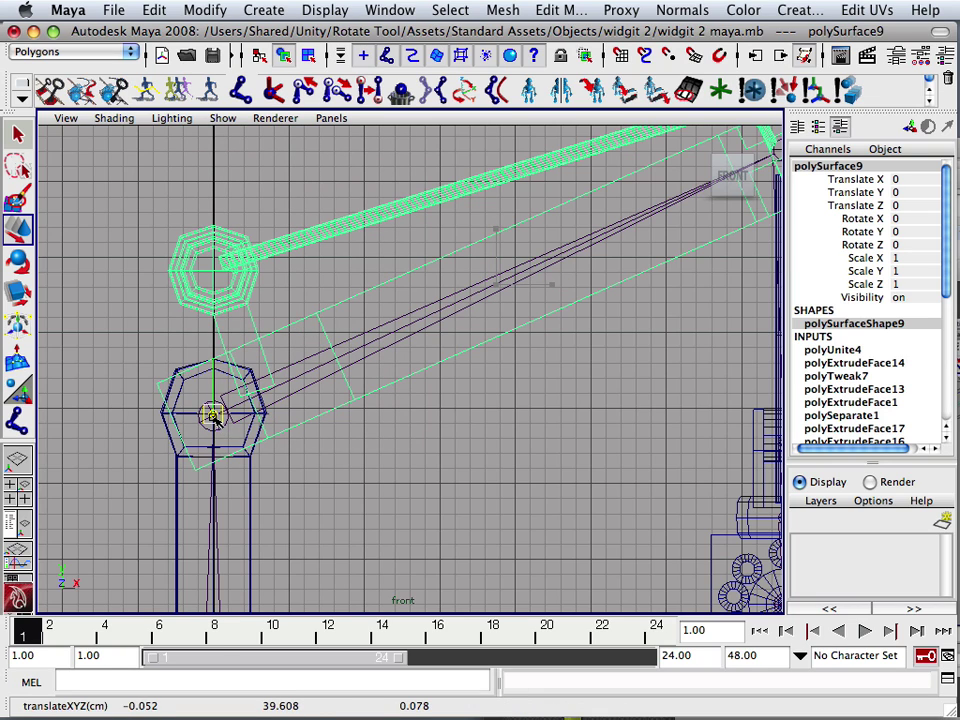
key(Home)
key(e)
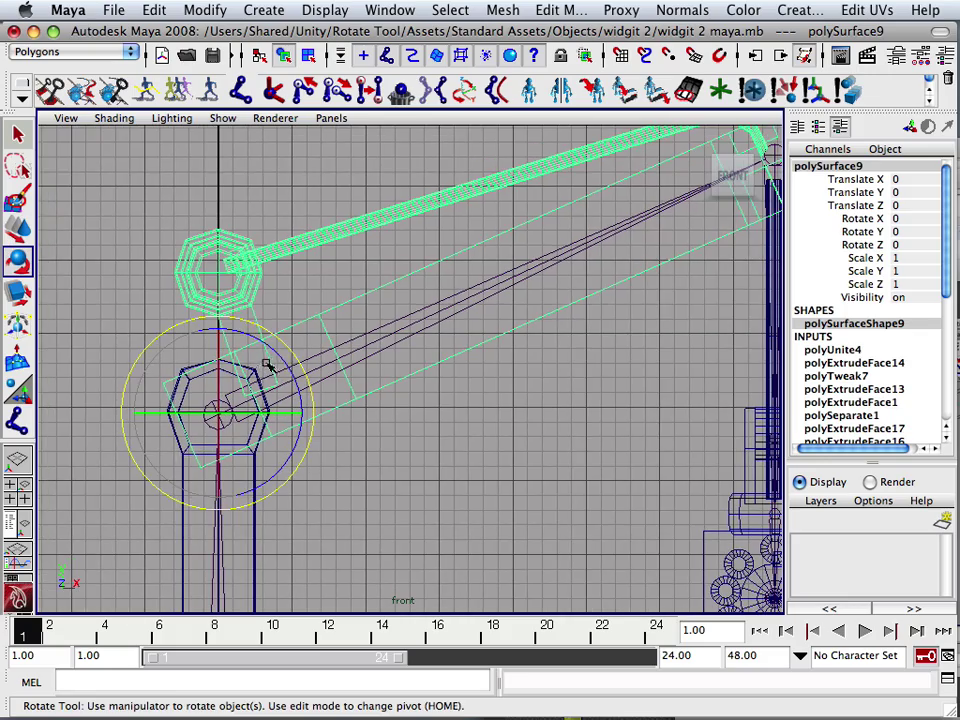
drag(293, 347, 297, 389)
Step: Move the hanging assembly beneath the lowered arm end, to about Translate X 2.662 and Translate Y -15.94
alt+middle_drag(489, 429, 199, 334)
scroll(369, 358, down, 4)
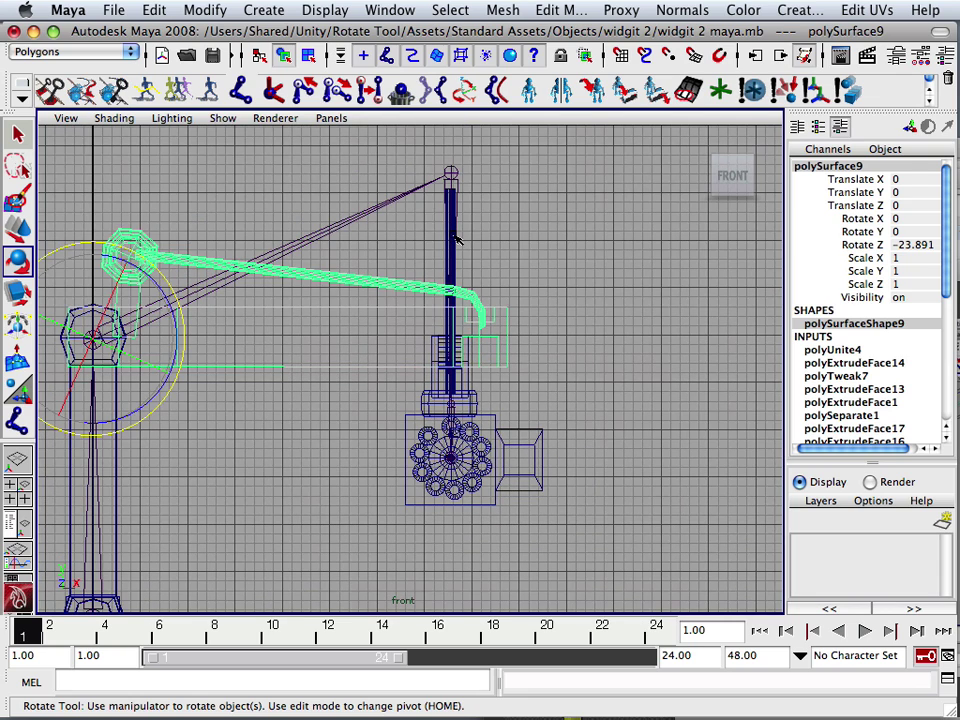
click(454, 240)
click(483, 340)
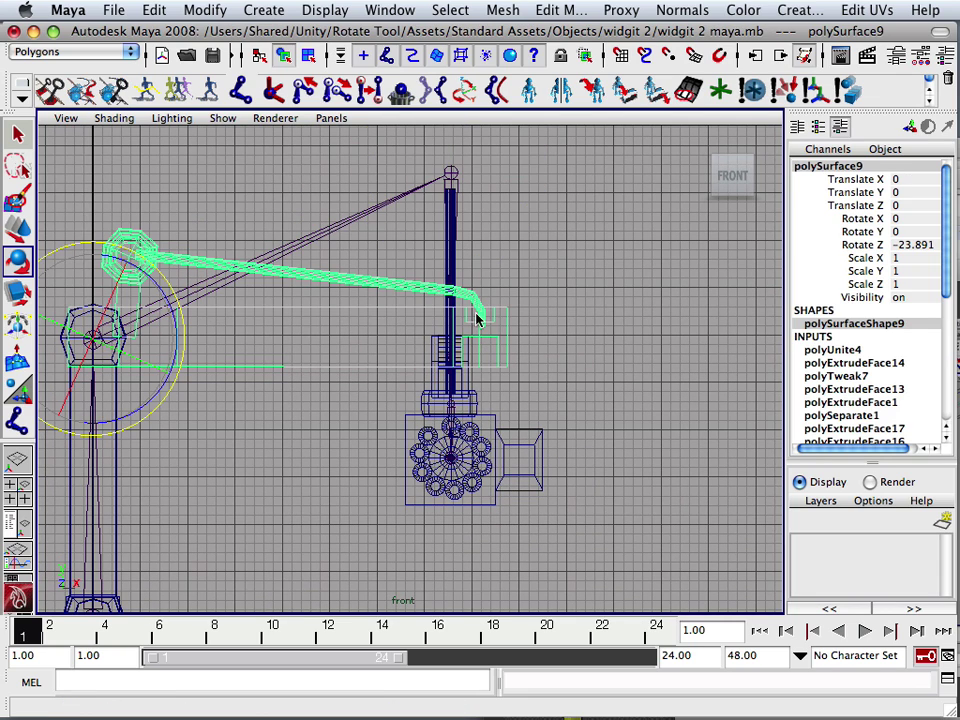
click(479, 428)
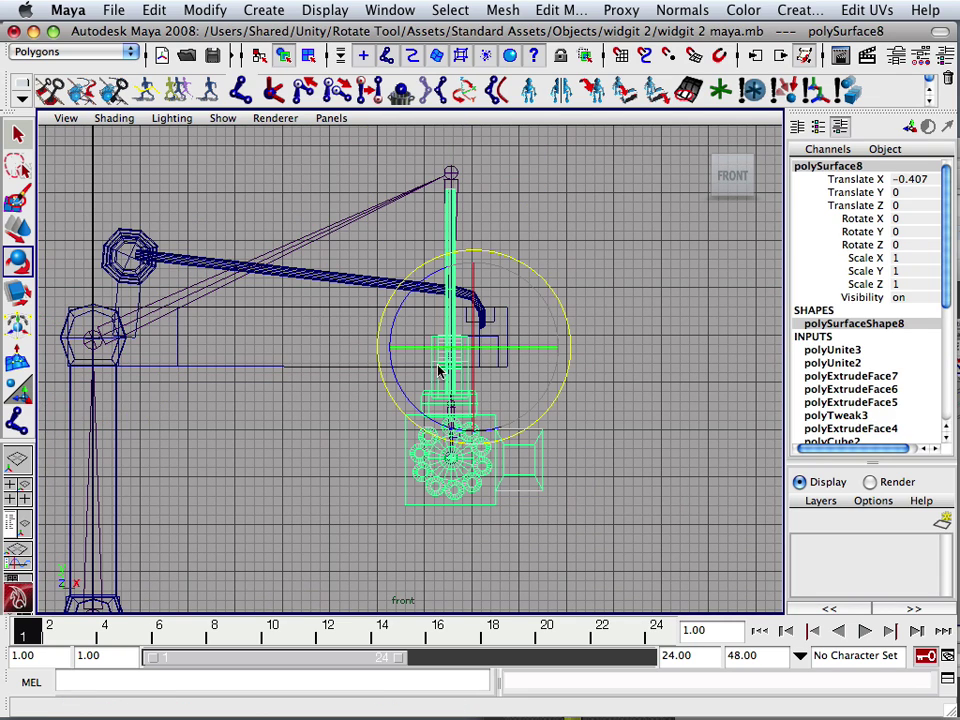
click(17, 230)
drag(479, 296, 478, 441)
drag(537, 503, 566, 497)
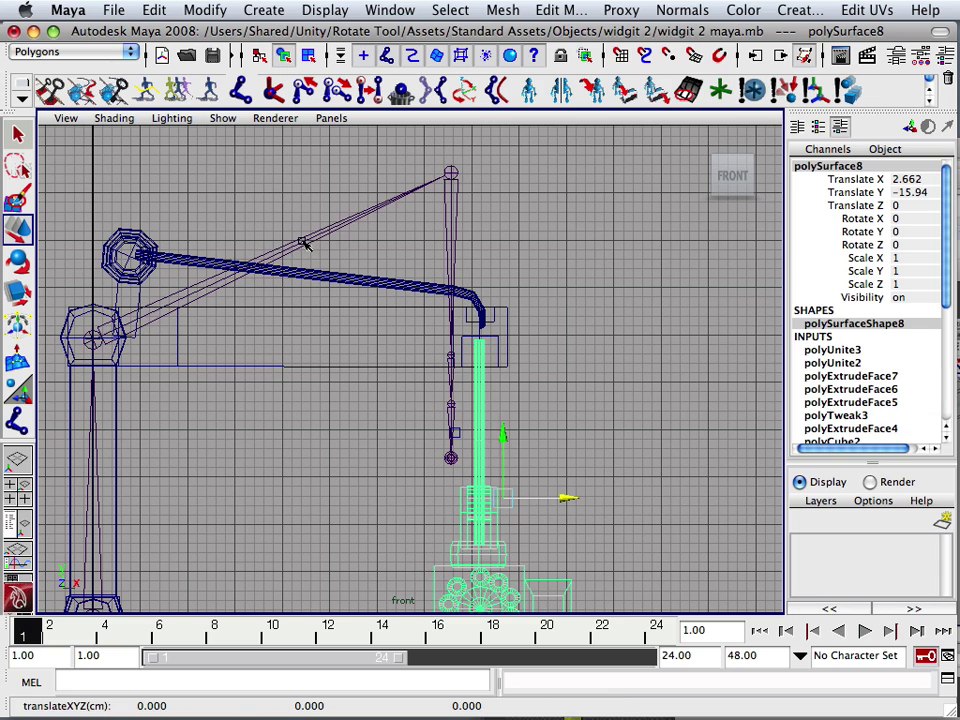
Step: Rotate the elbow joint (joint4) to about -25.04 degrees in Z so its bone follows the level beam
click(305, 245)
click(17, 260)
drag(168, 266, 174, 314)
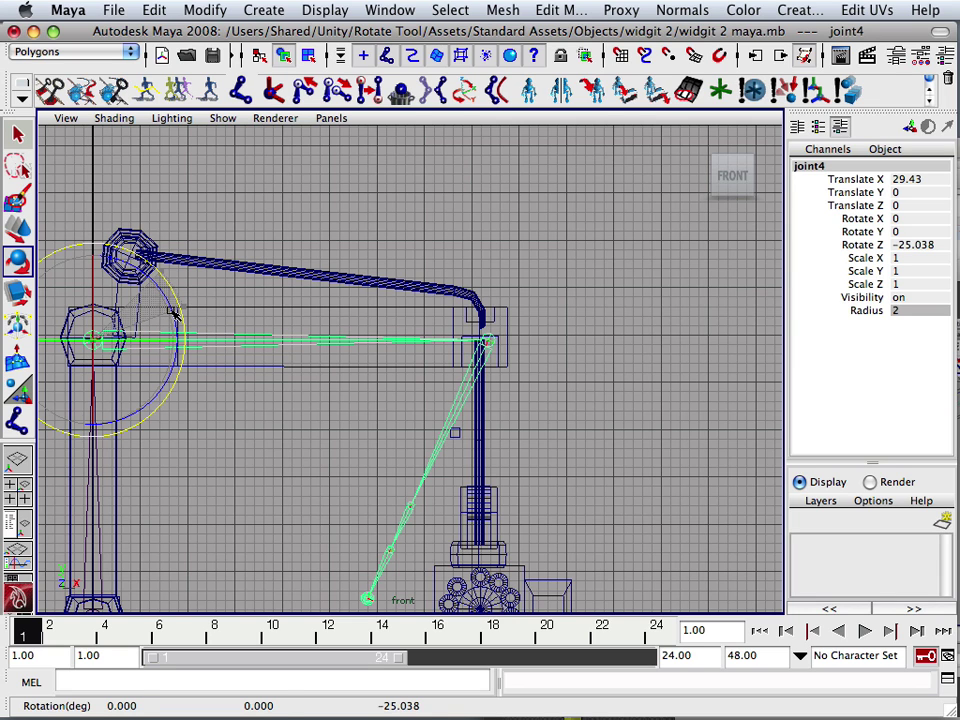
Step: Rotate the joint at the arm's end (joint5) to about 24.8 degrees in Z so the lower chain hangs vertically
alt+middle_drag(546, 318, 446, 202)
click(385, 270)
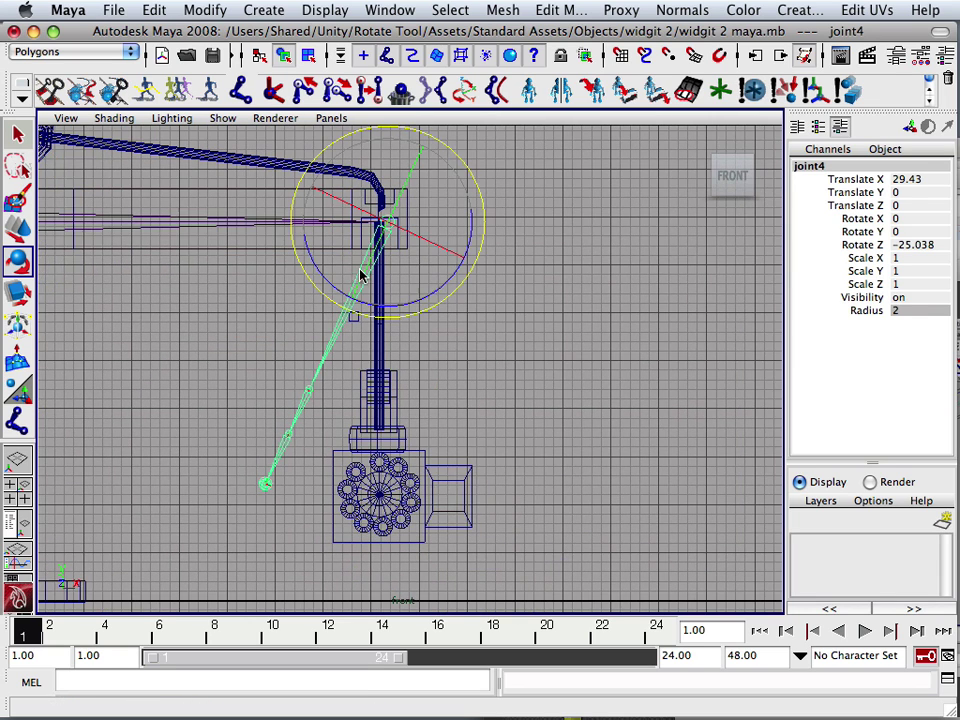
click(439, 298)
click(368, 271)
drag(431, 316, 465, 287)
drag(465, 286, 461, 288)
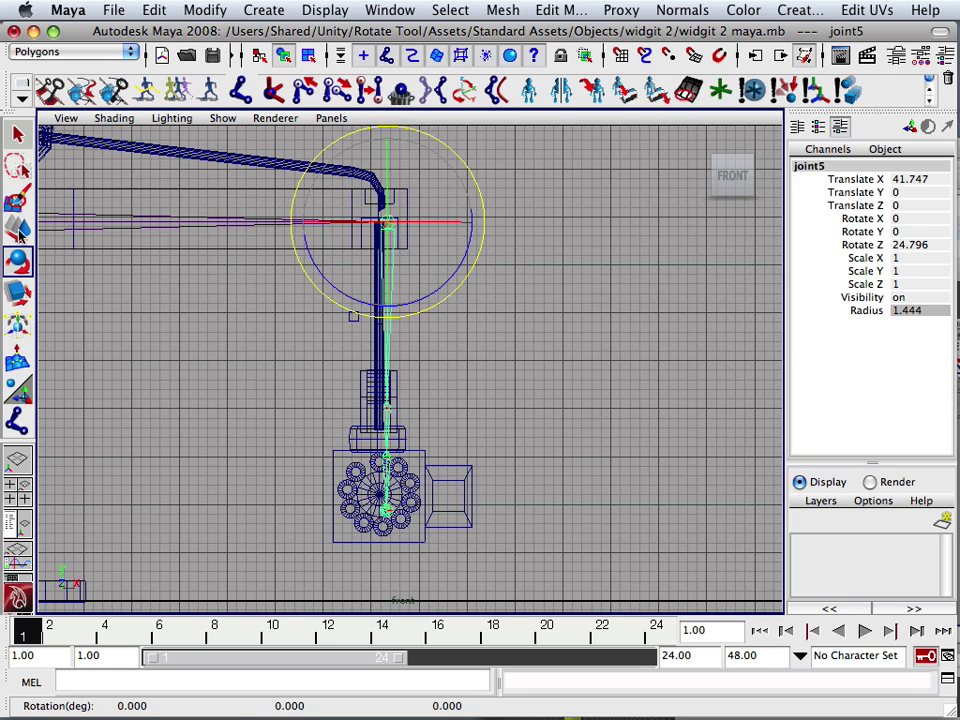
Step: Move joint5 sideways onto the vertical rod, to a Translate X of about 40.77, and clear the selection
click(18, 229)
drag(434, 230, 431, 226)
click(440, 318)
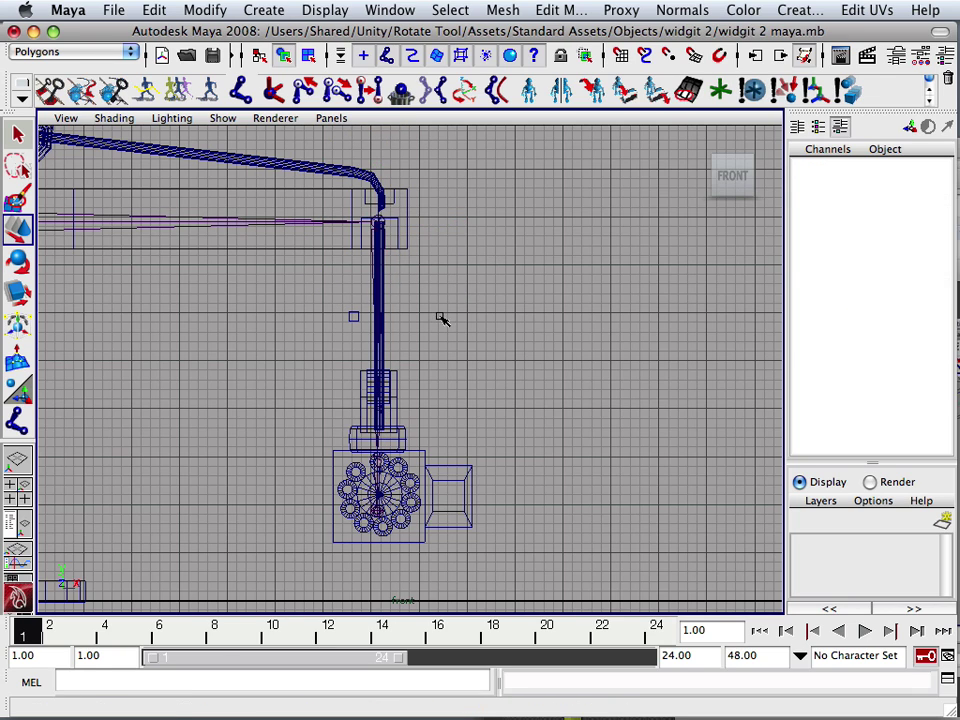
Step: Raise joint7 to the middle of the rounded collar, at a Translate X of about 3.49
click(382, 438)
alt+middle_drag(457, 358, 452, 249)
scroll(430, 342, up, 5)
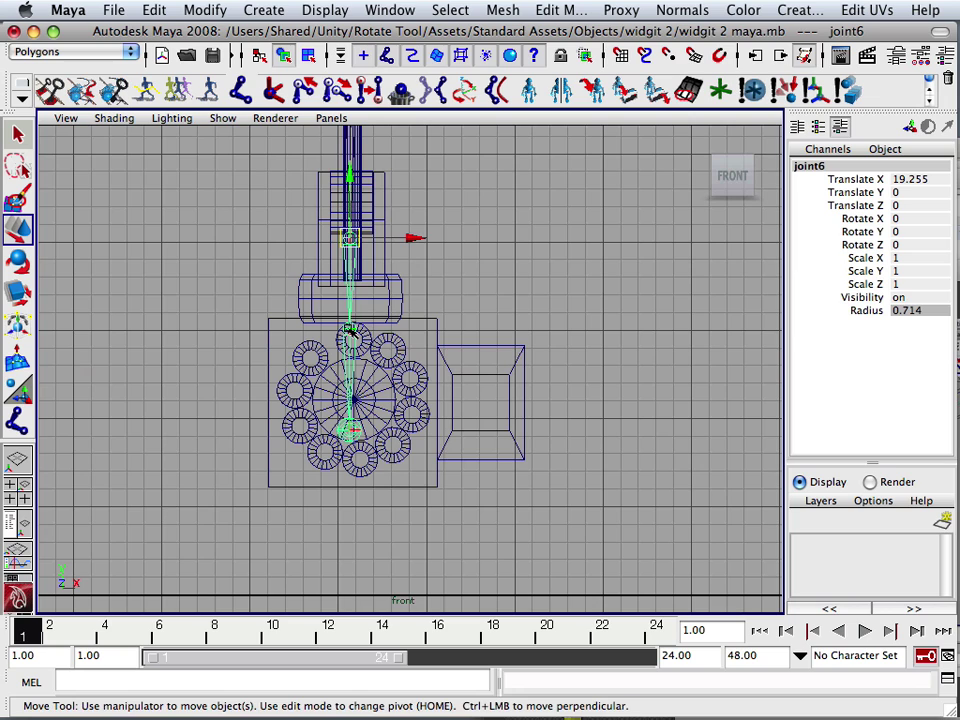
click(350, 330)
middle_drag(357, 271, 351, 238)
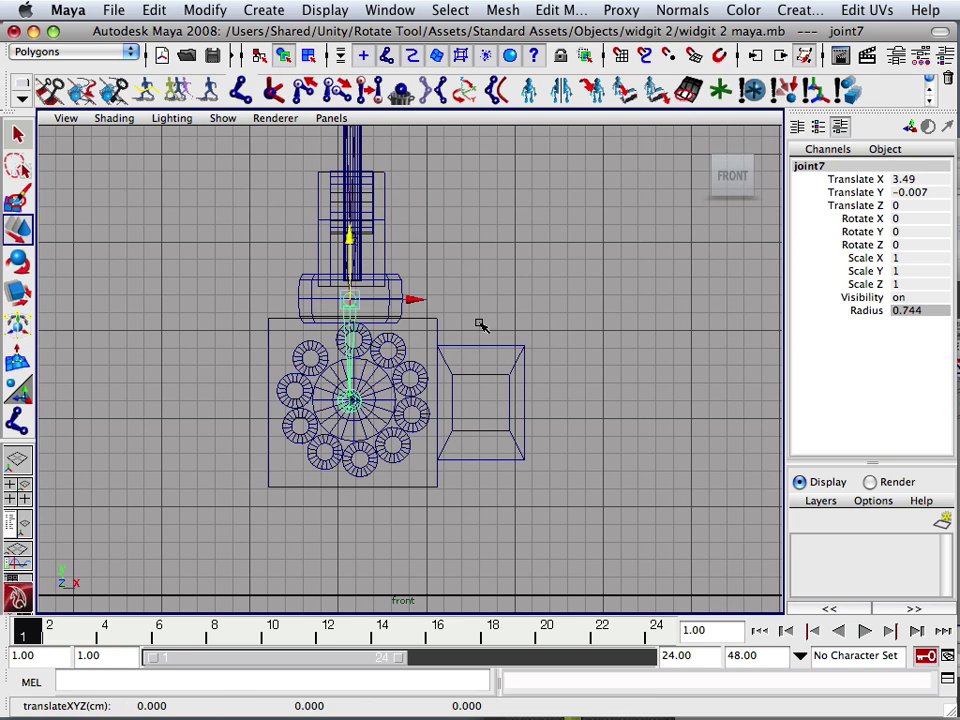
Step: Nudge joint5 to a Translate X of about 40.87 so the hanging chain is centered in the rod
click(379, 368)
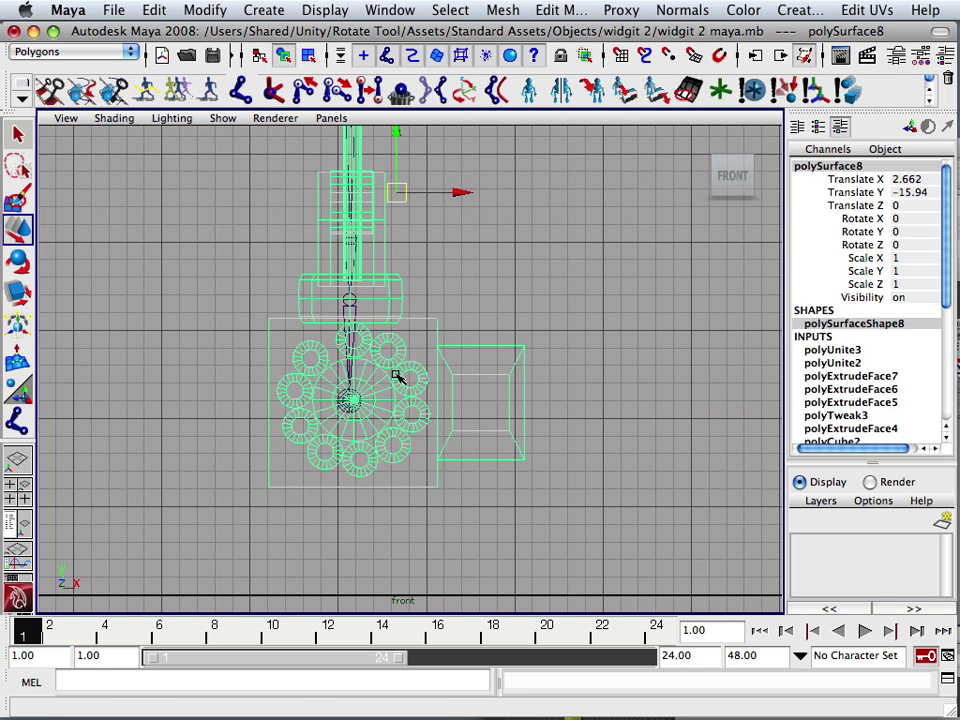
key(space)
key(space)
alt+drag(368, 285, 381, 268)
key(space)
key(space)
alt+middle_drag(326, 339, 343, 647)
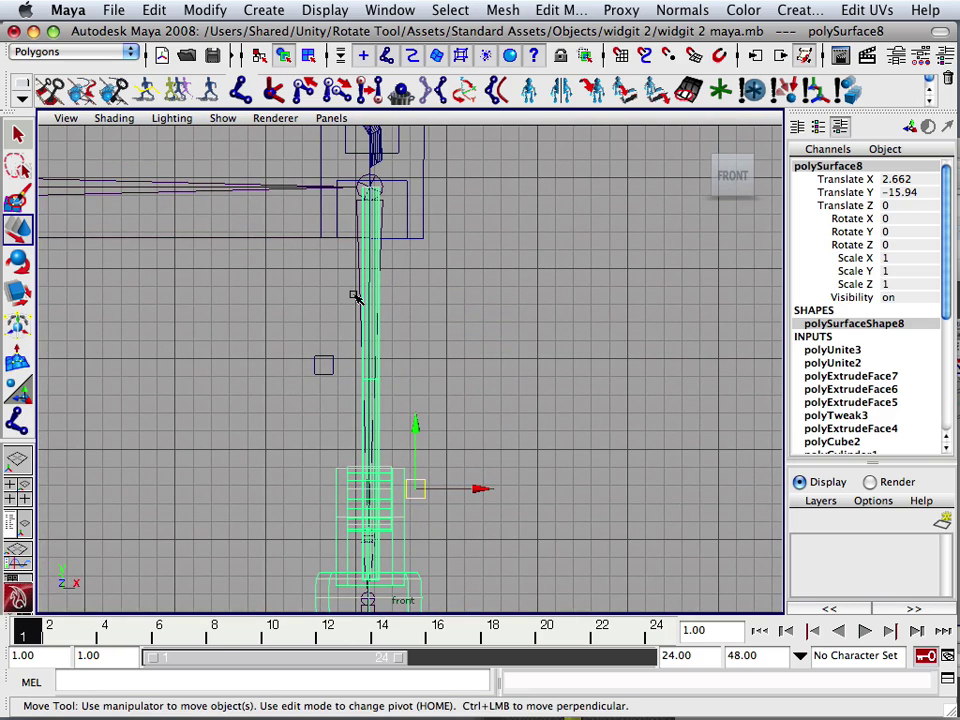
click(358, 293)
click(372, 247)
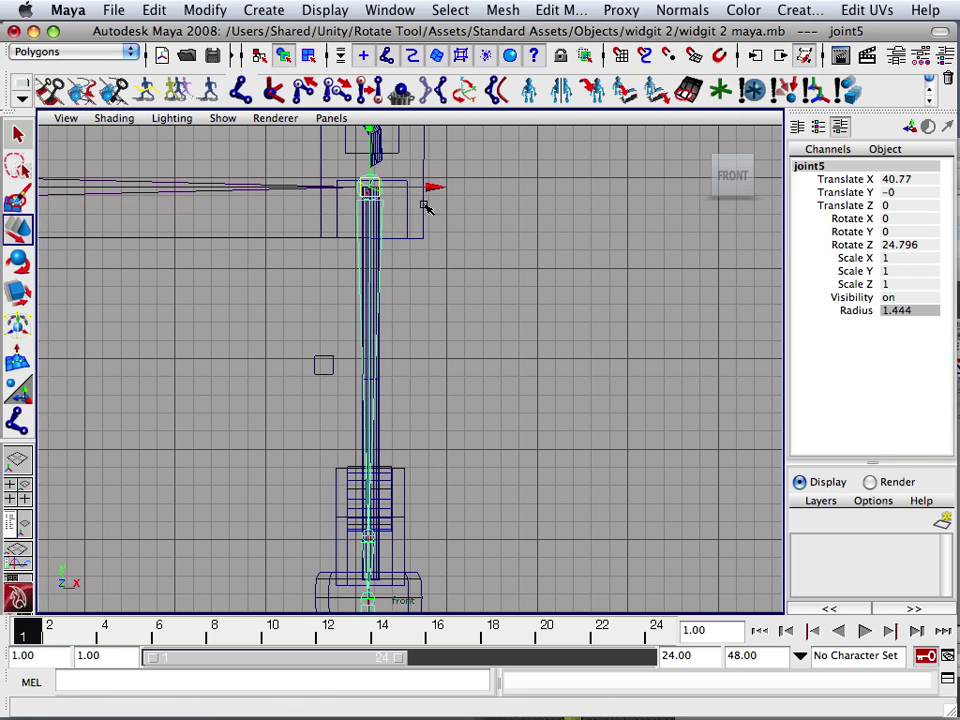
drag(432, 193, 433, 193)
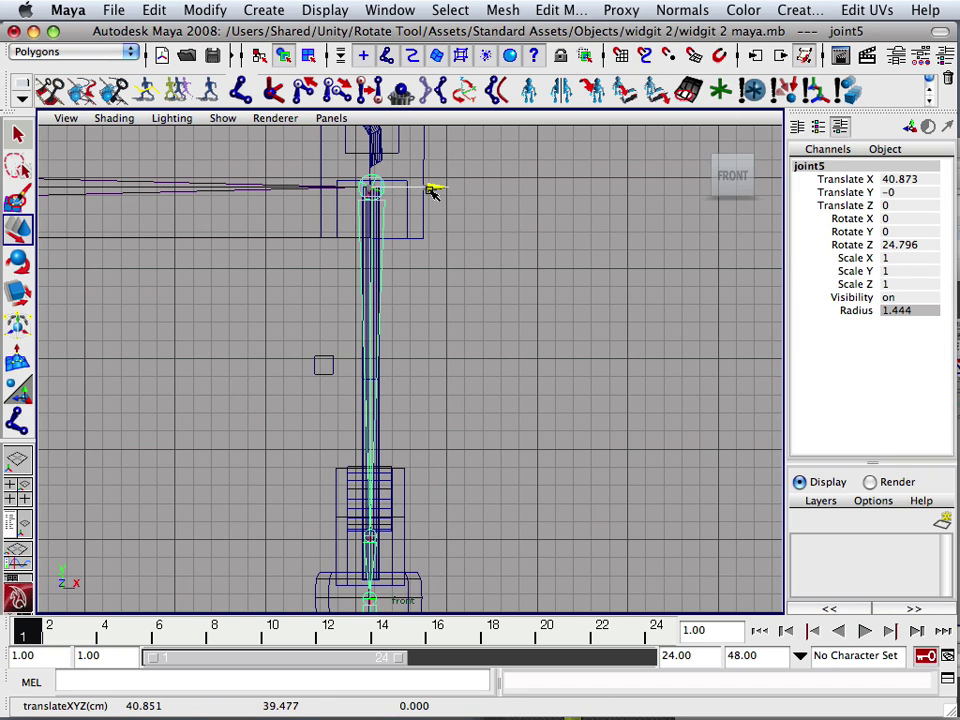
alt+middle_drag(399, 398, 383, 204)
scroll(362, 392, up, 3)
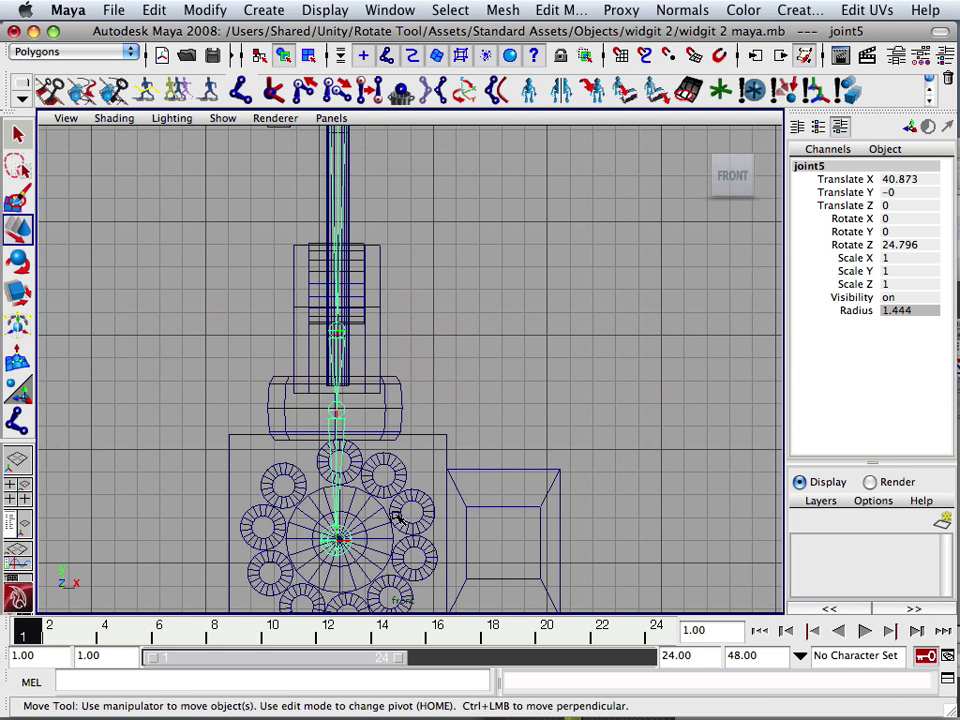
Step: Move the small floating cube down to Translate Y 13.409 and across to Translate X 41.078, centered over the barrel
key(space)
key(space)
alt+drag(538, 354, 310, 400)
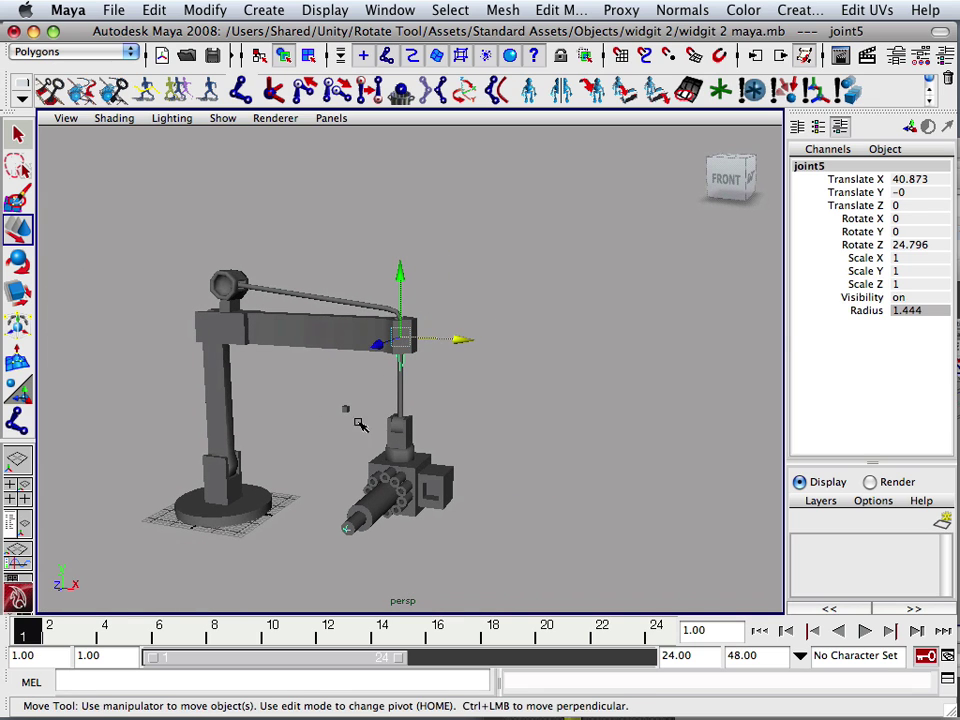
click(347, 410)
drag(360, 375, 358, 452)
key(space)
key(space)
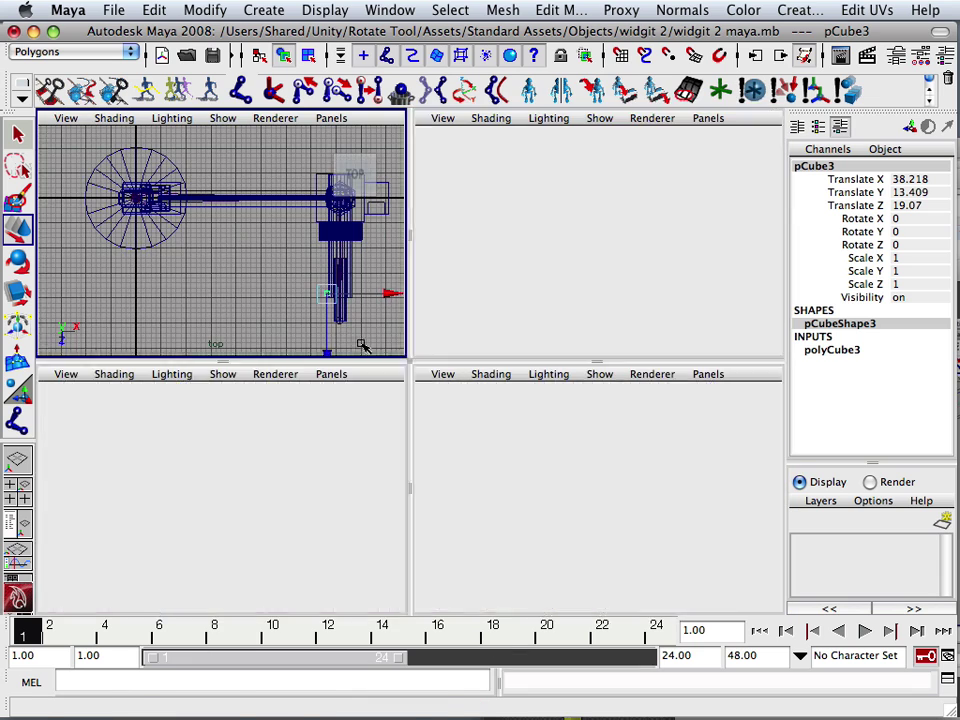
drag(679, 484, 706, 477)
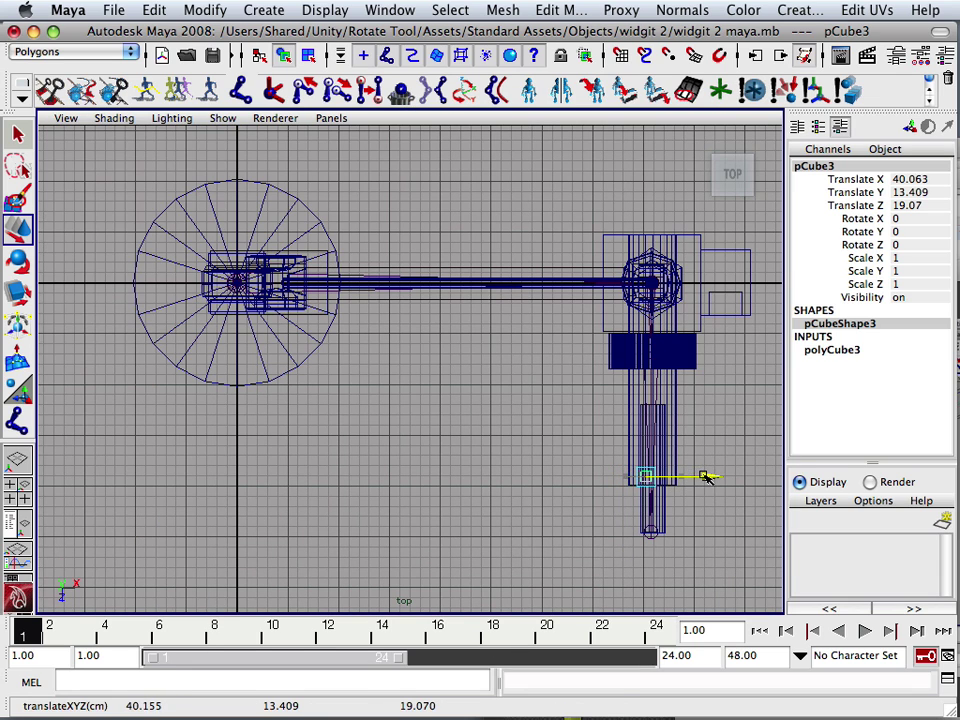
Step: Examine the small cube's placement on the barrel in the four-view layout and close up in perspective
key(space)
key(space)
key(space)
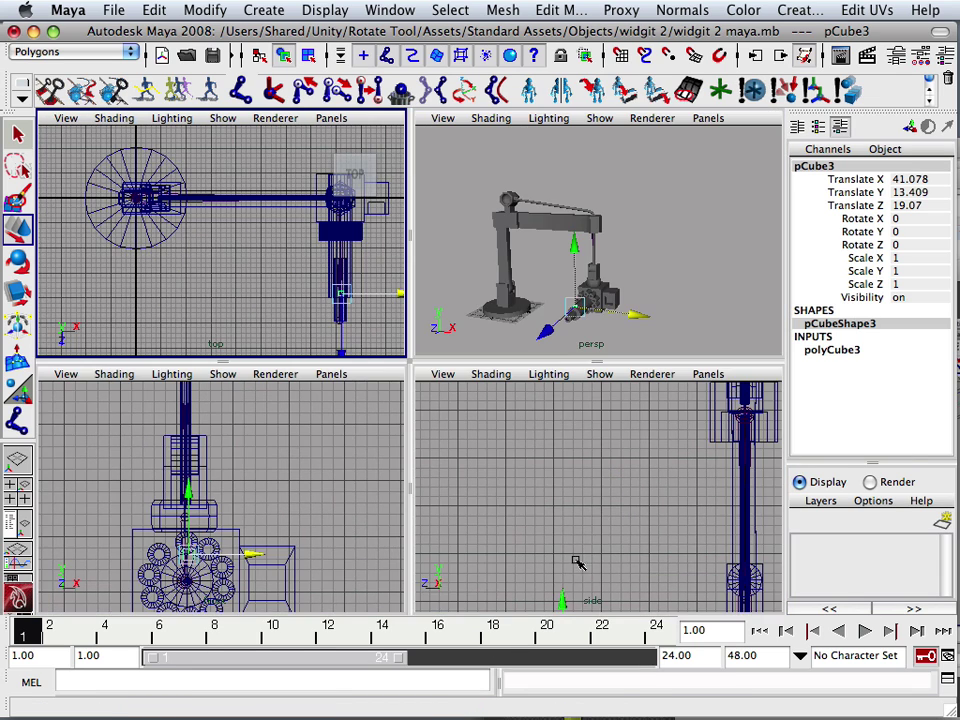
key(space)
key(space)
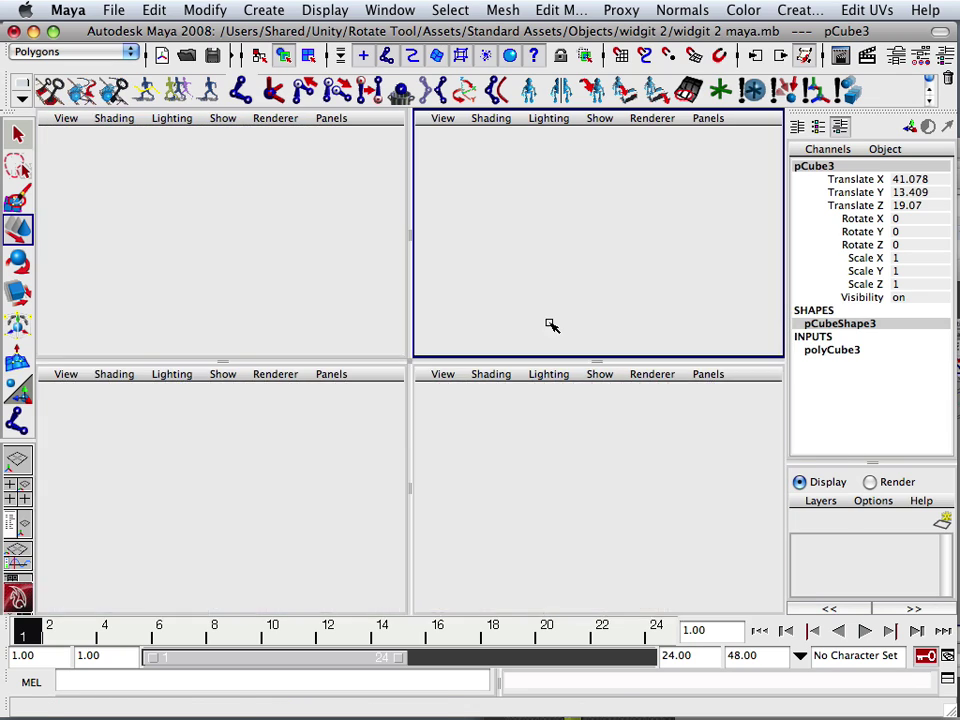
key(space)
alt+middle_drag(390, 448, 434, 340)
scroll(410, 416, up, 8)
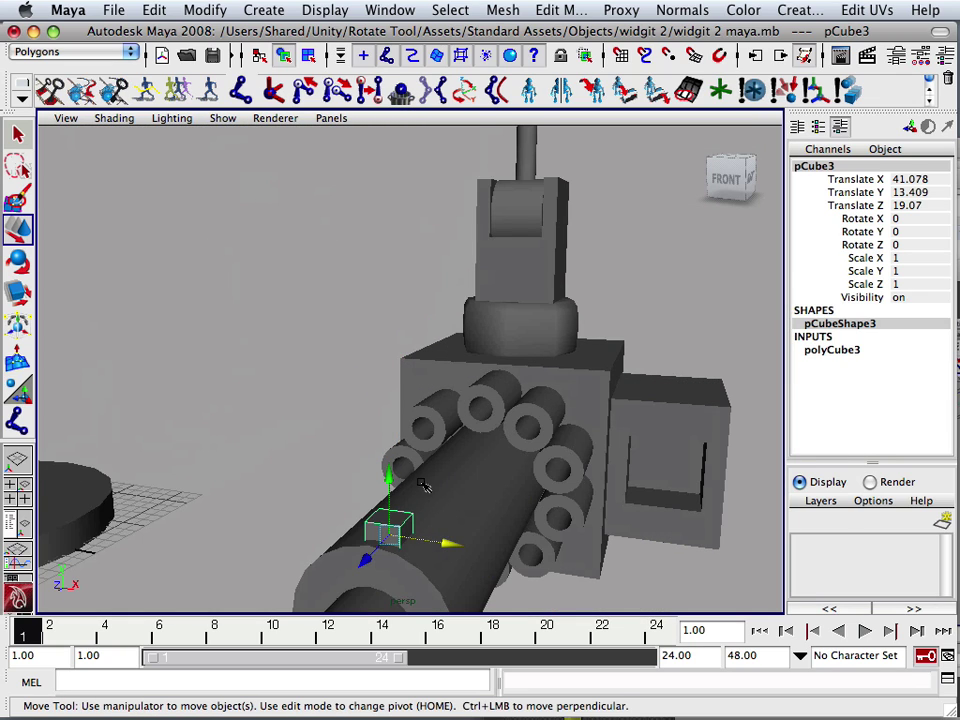
scroll(424, 486, down, 2)
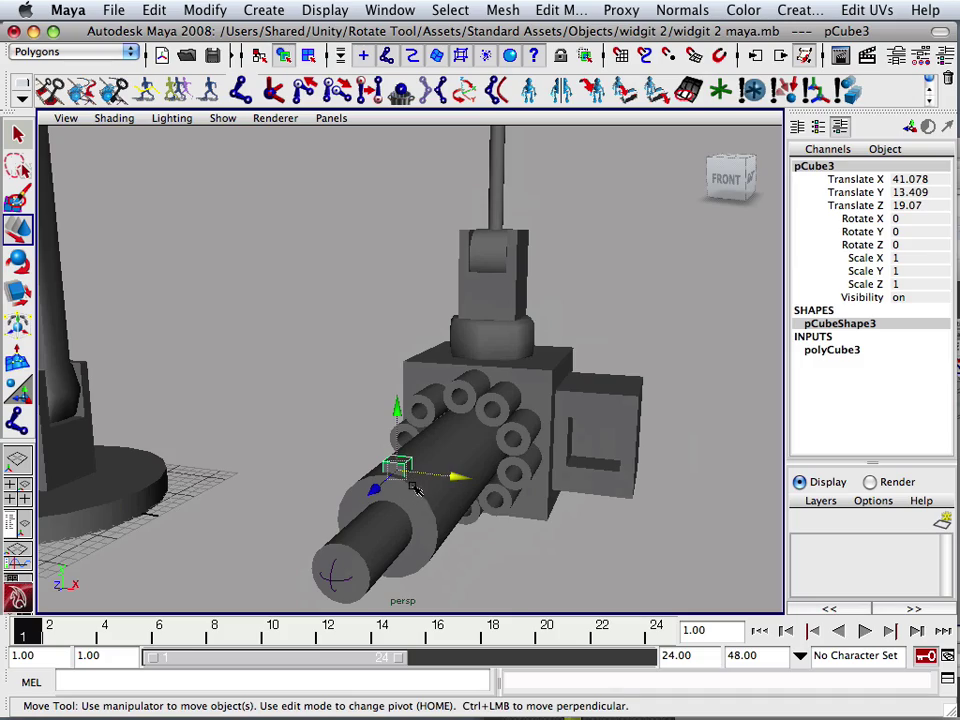
Step: Nudge the small cube to a Translate X of 40.95 so it sits centered on the barrel
key(space)
key(space)
alt+middle_drag(446, 420, 176, 339)
scroll(430, 427, up, 6)
drag(605, 502, 600, 505)
key(space)
key(space)
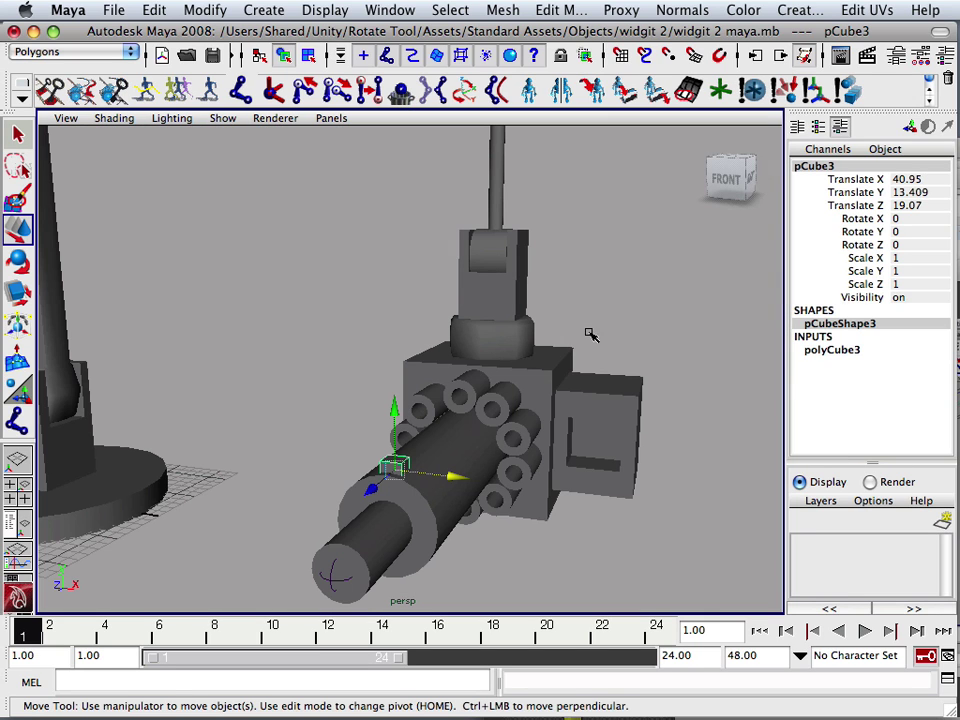
Step: Combine the small cube with the hanging rod and gun head mesh into one object
shift+click(418, 502)
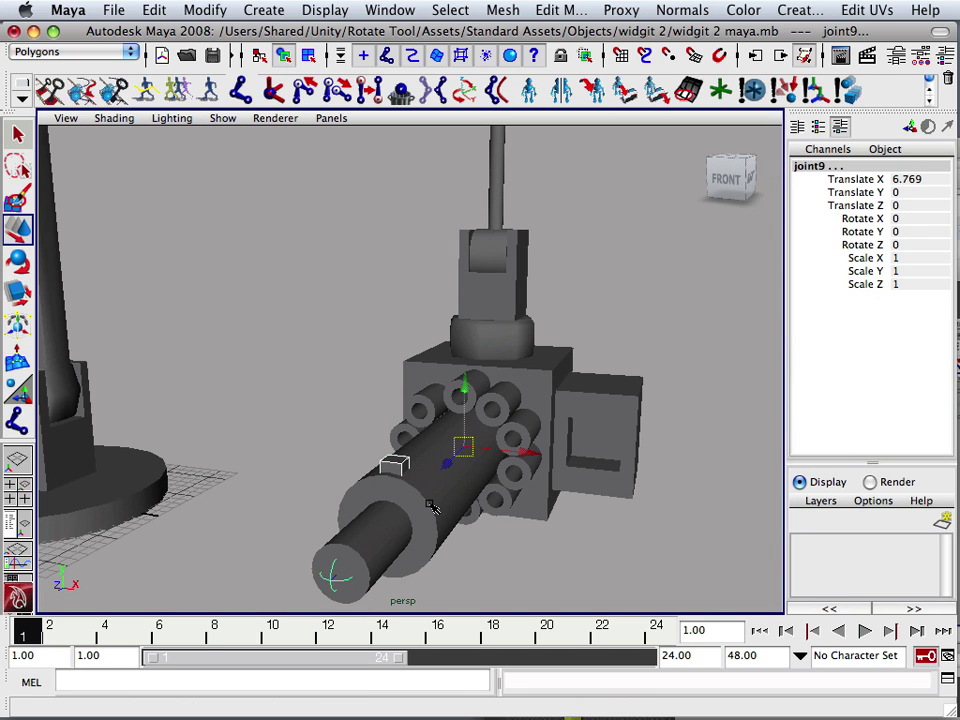
click(455, 561)
click(395, 457)
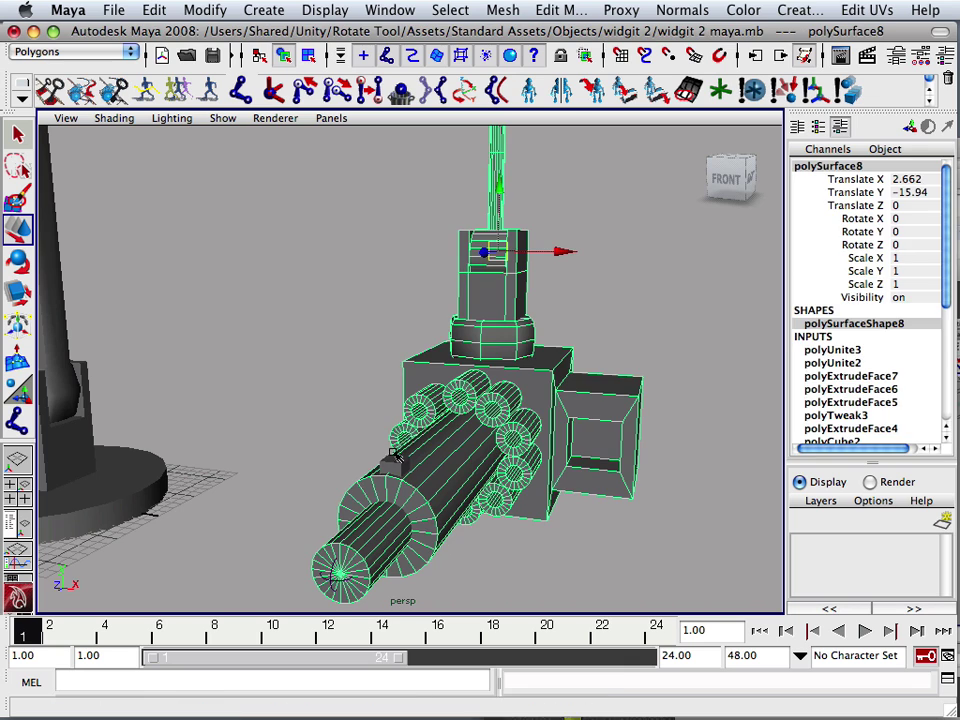
click(385, 460)
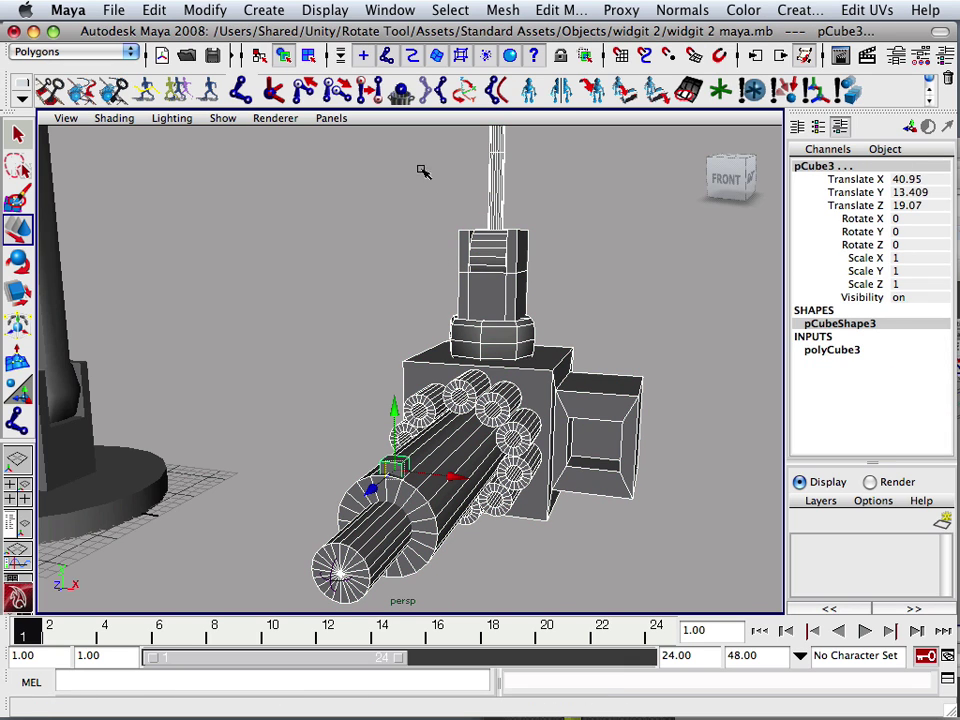
click(495, 11)
mouse_move(539, 8)
mouse_move(489, 9)
click(518, 42)
click(351, 276)
Step: Combine the horizontal arm, the hanging gun head, the column, its bracket and the round base into a single mesh
alt+right_drag(330, 222, 218, 218)
alt+drag(218, 218, 396, 322)
click(268, 213)
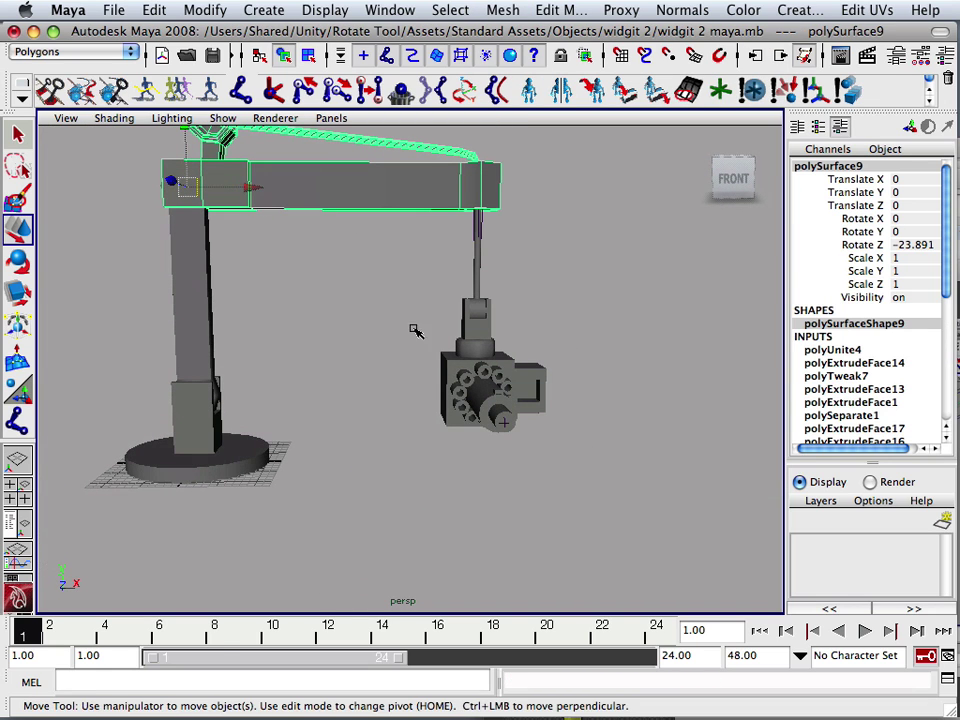
click(450, 361)
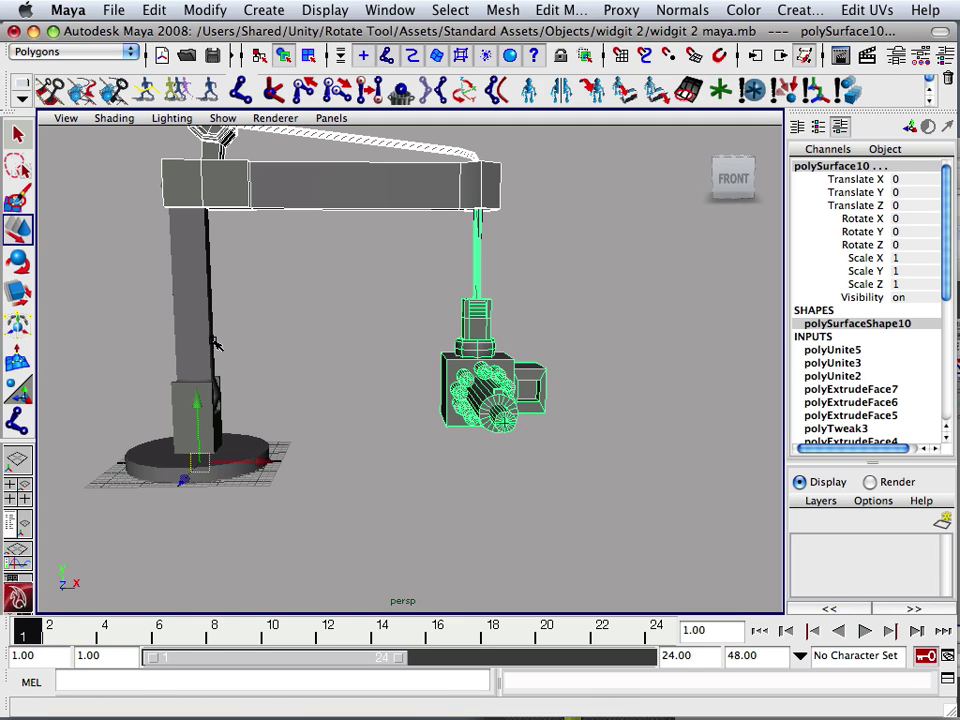
click(177, 316)
click(210, 420)
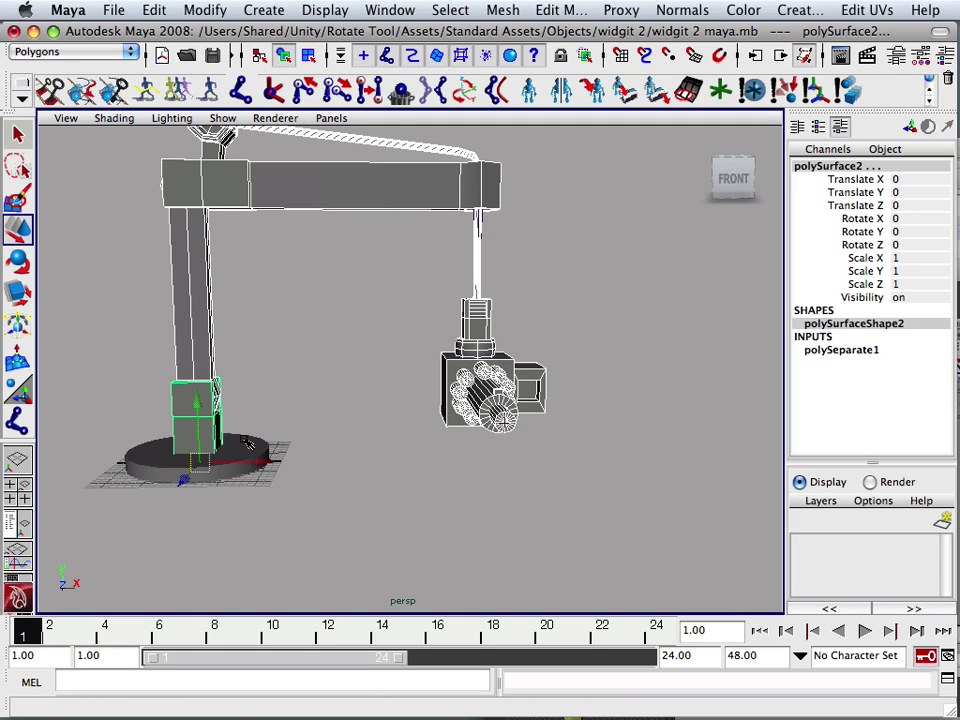
click(250, 458)
click(500, 10)
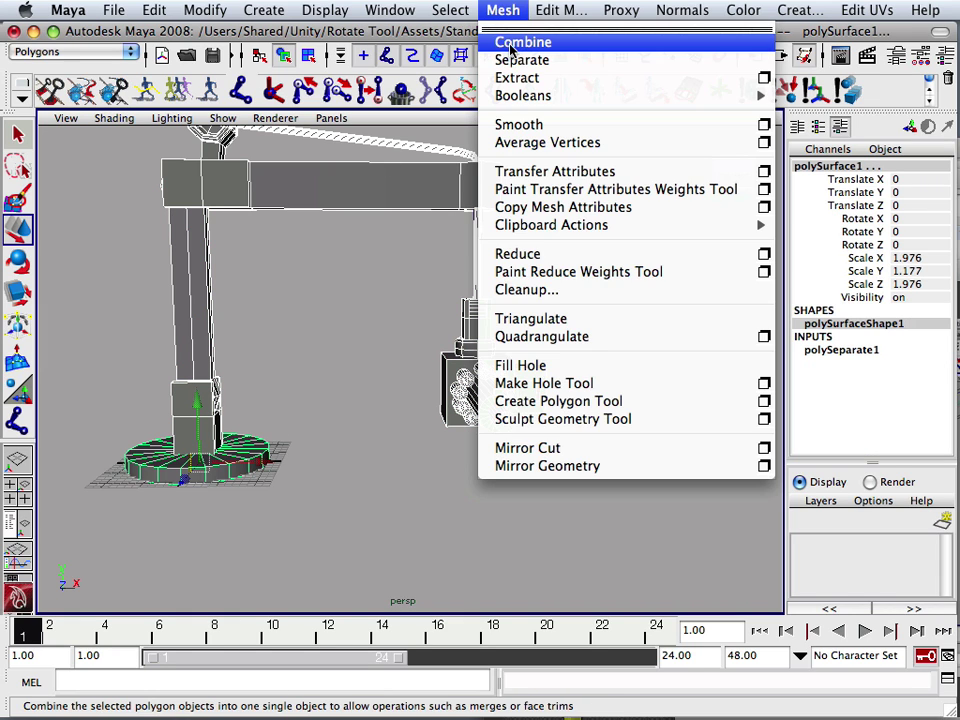
click(510, 50)
Step: Examine the whole combined mesh from an angled perspective view
alt+drag(229, 289, 339, 261)
scroll(317, 302, up, 5)
scroll(314, 300, down, 5)
scroll(257, 330, up, 2)
scroll(254, 330, down, 1)
scroll(284, 344, up, 3)
scroll(284, 343, down, 3)
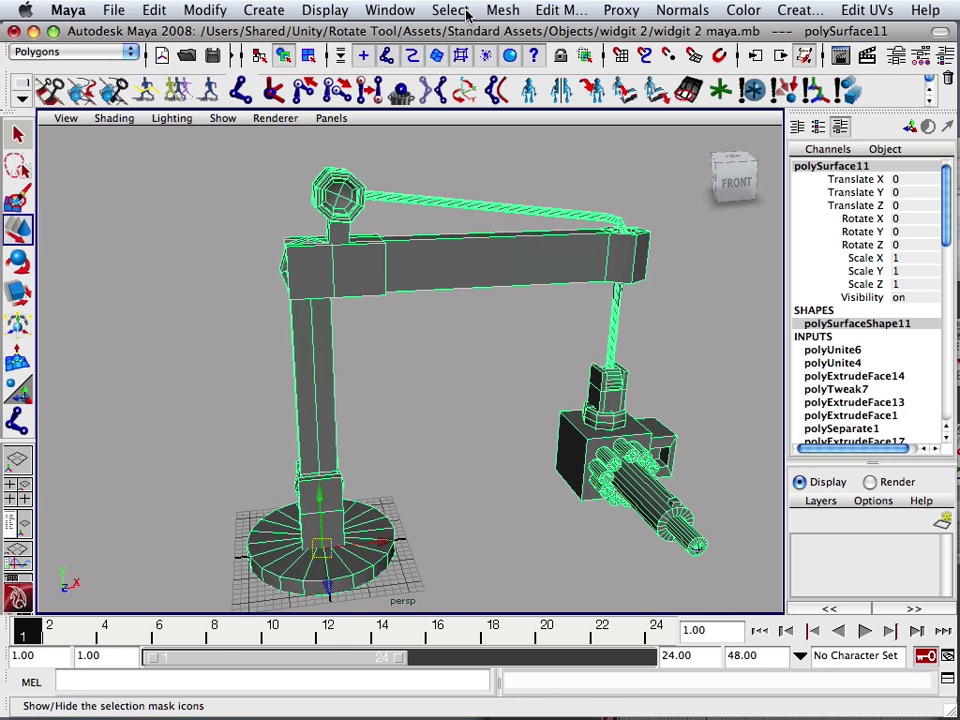
Step: Open the Hypergraph Hierarchy and survey the leftover nodes of the combined model
click(322, 10)
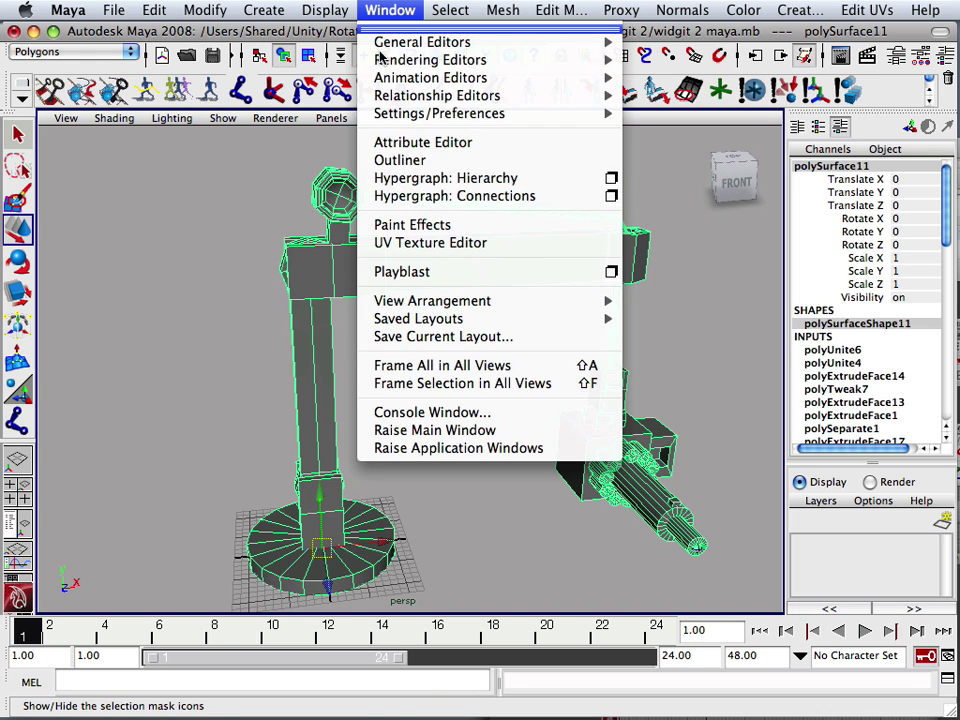
click(416, 180)
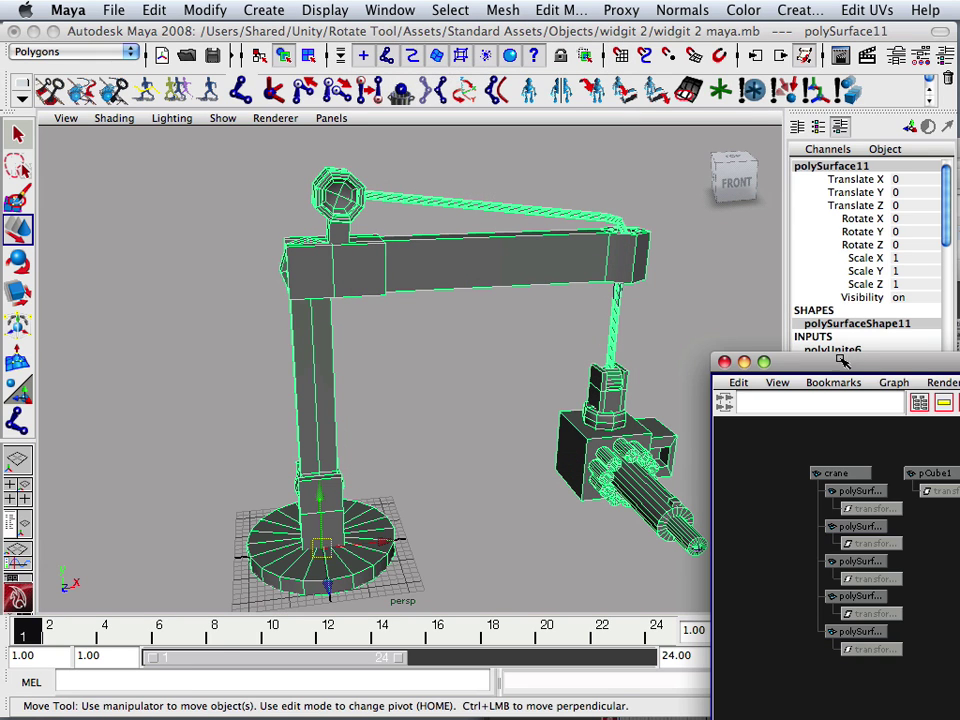
drag(836, 366, 597, 145)
scroll(668, 280, down, 3)
alt+middle_drag(696, 313, 569, 345)
scroll(737, 321, down, 2)
alt+middle_drag(682, 321, 262, 313)
scroll(262, 313, up, 1)
alt+middle_drag(750, 326, 514, 326)
alt+middle_drag(788, 326, 930, 326)
alt+middle_drag(651, 322, 956, 320)
alt+middle_drag(668, 317, 940, 328)
Step: Delete the construction history of the combined mesh, and frame the joint chain and mesh nodes in the hierarchy
click(501, 12)
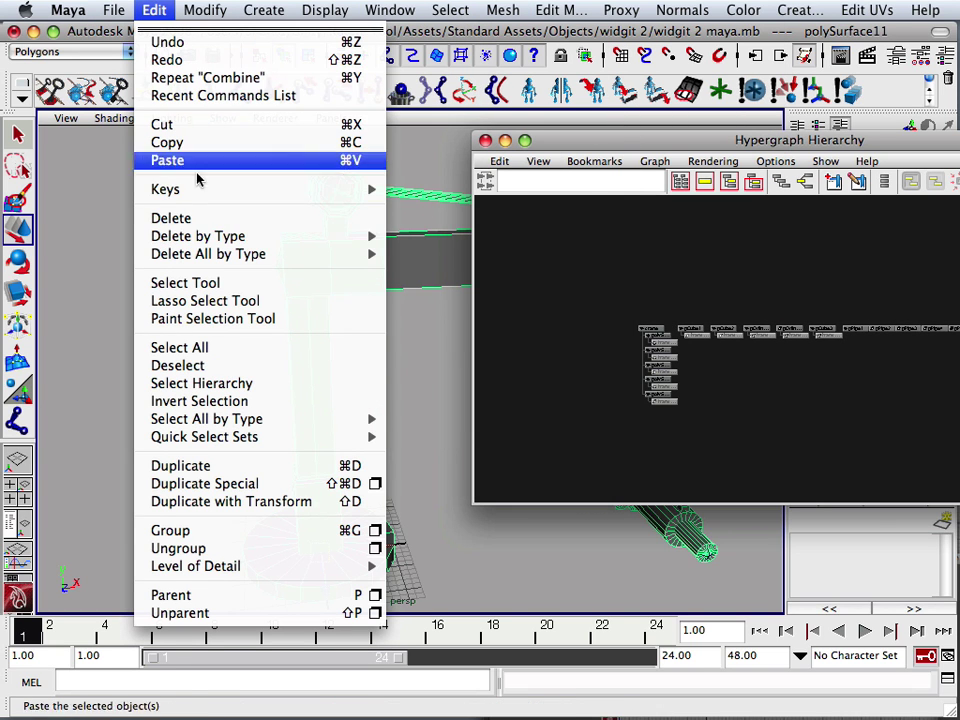
mouse_move(213, 236)
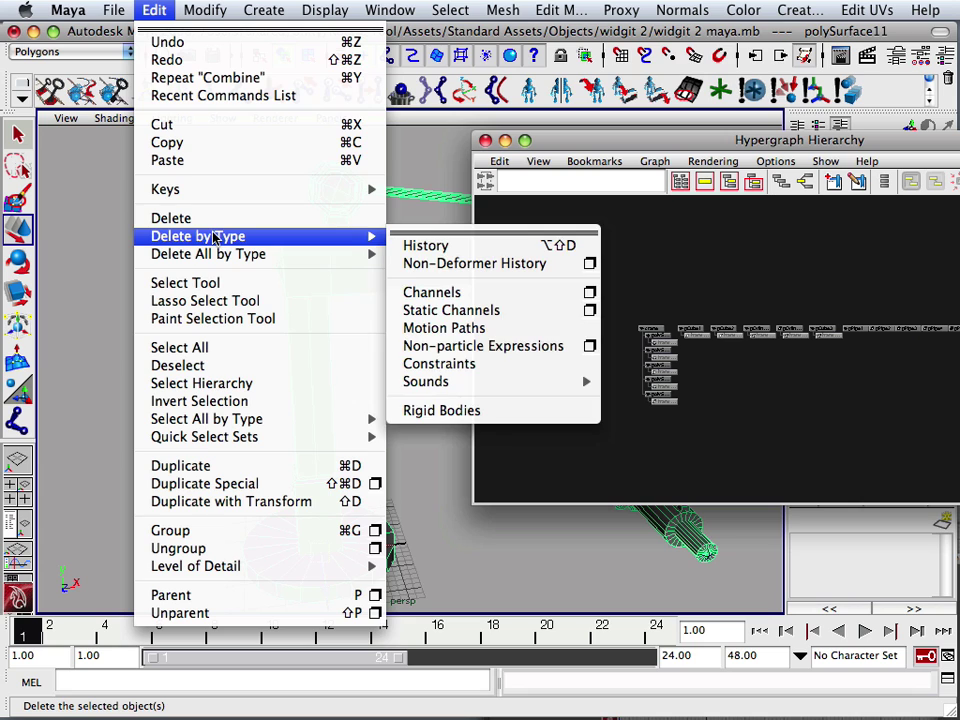
click(405, 245)
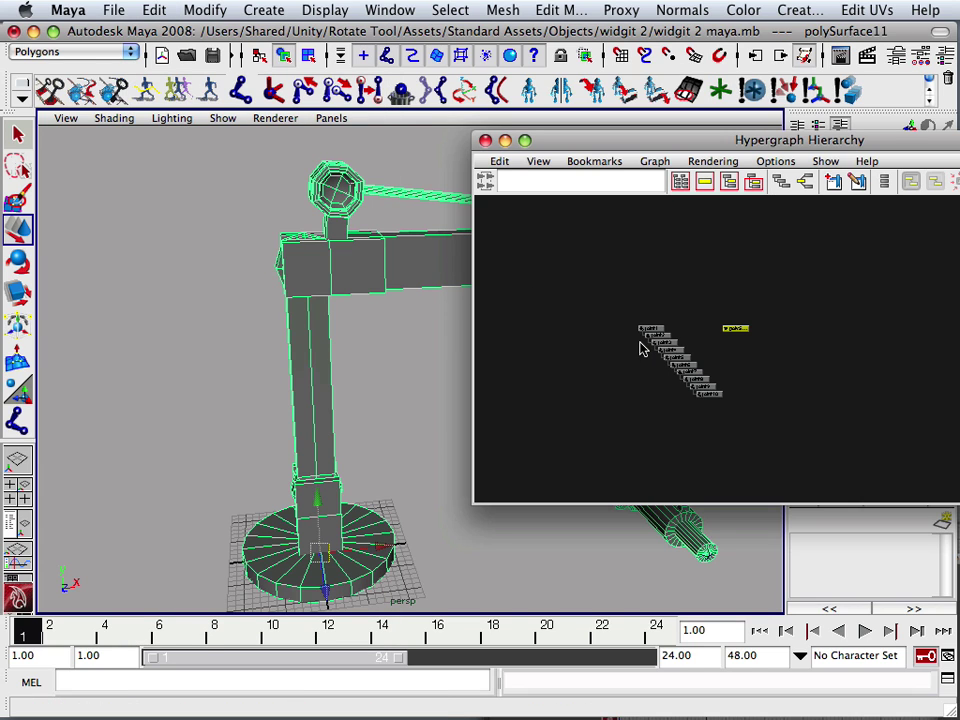
scroll(629, 344, up, 5)
alt+middle_drag(605, 339, 676, 326)
scroll(675, 326, up, 2)
alt+middle_drag(585, 325, 676, 303)
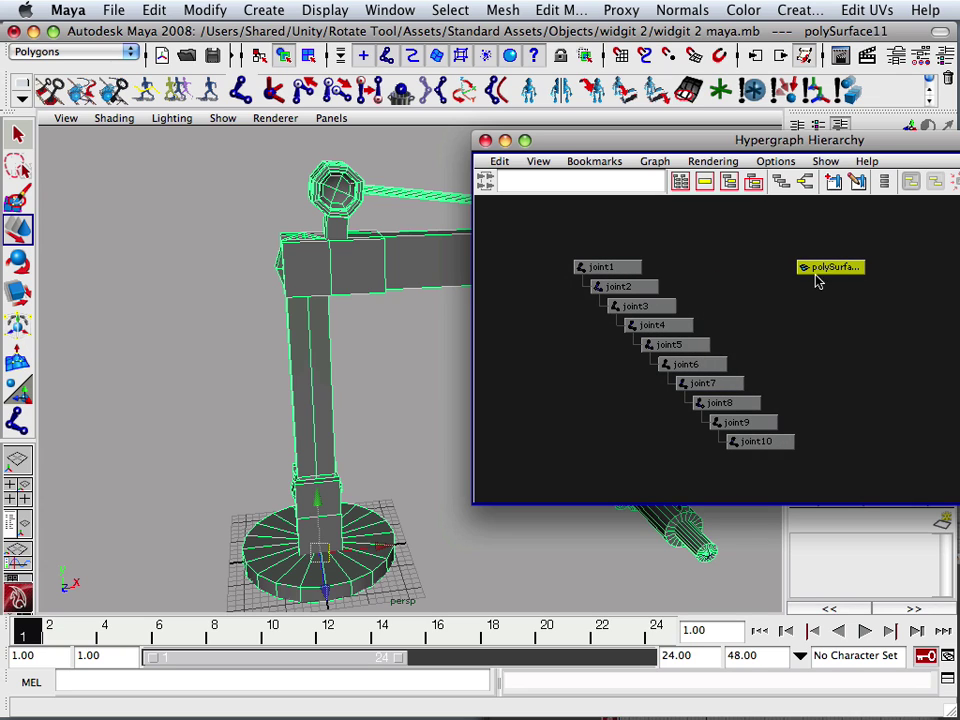
Step: Rename joint1, the topmost joint of the chain, as root
click(620, 267)
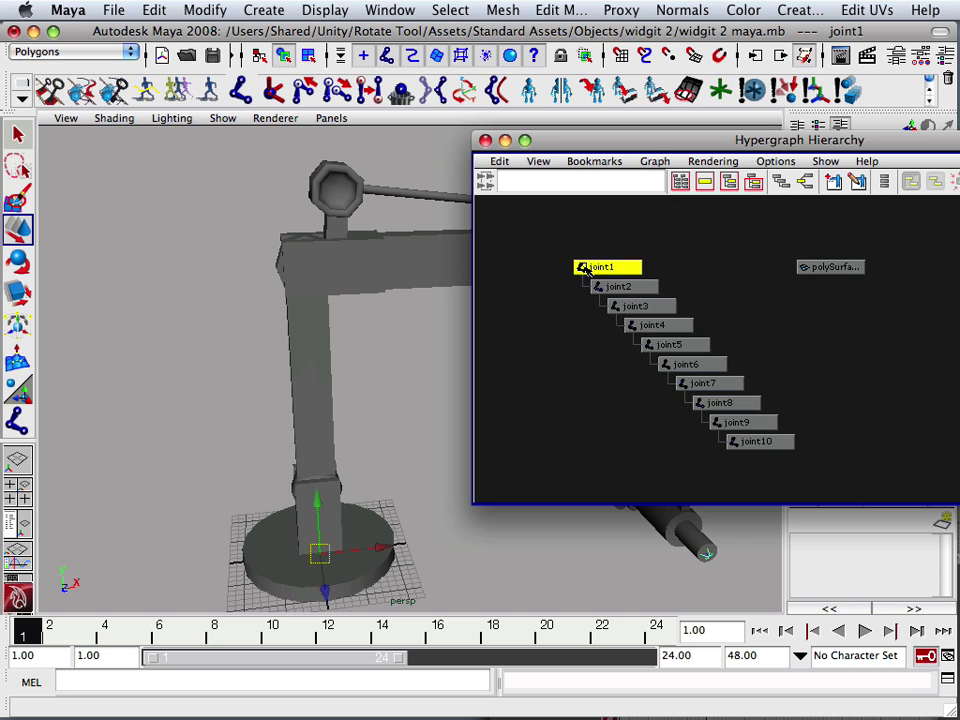
drag(822, 148, 412, 132)
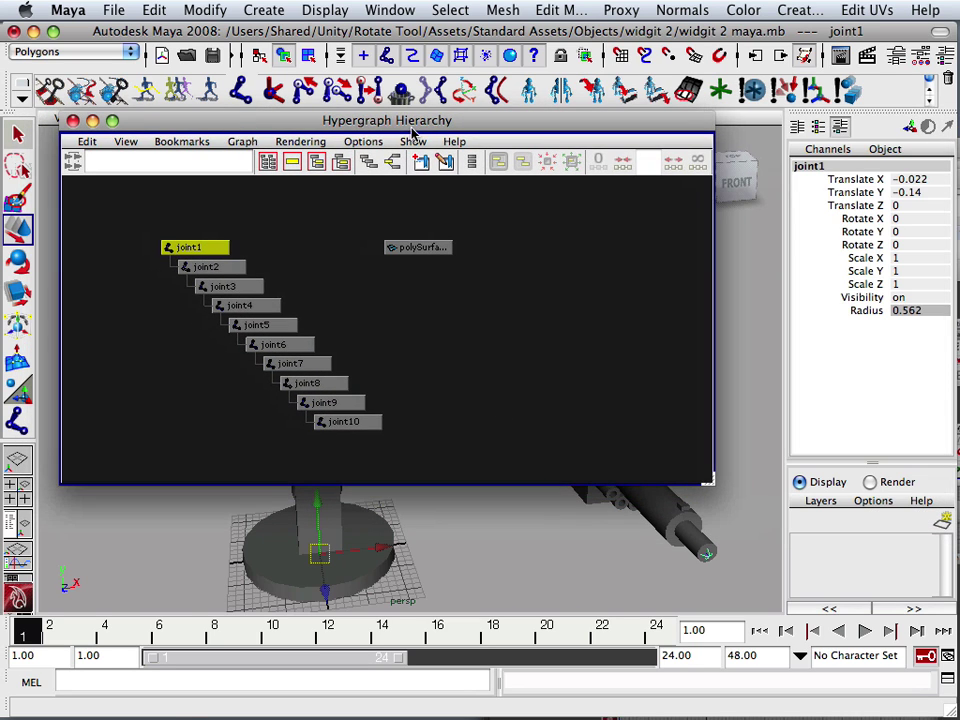
click(818, 168)
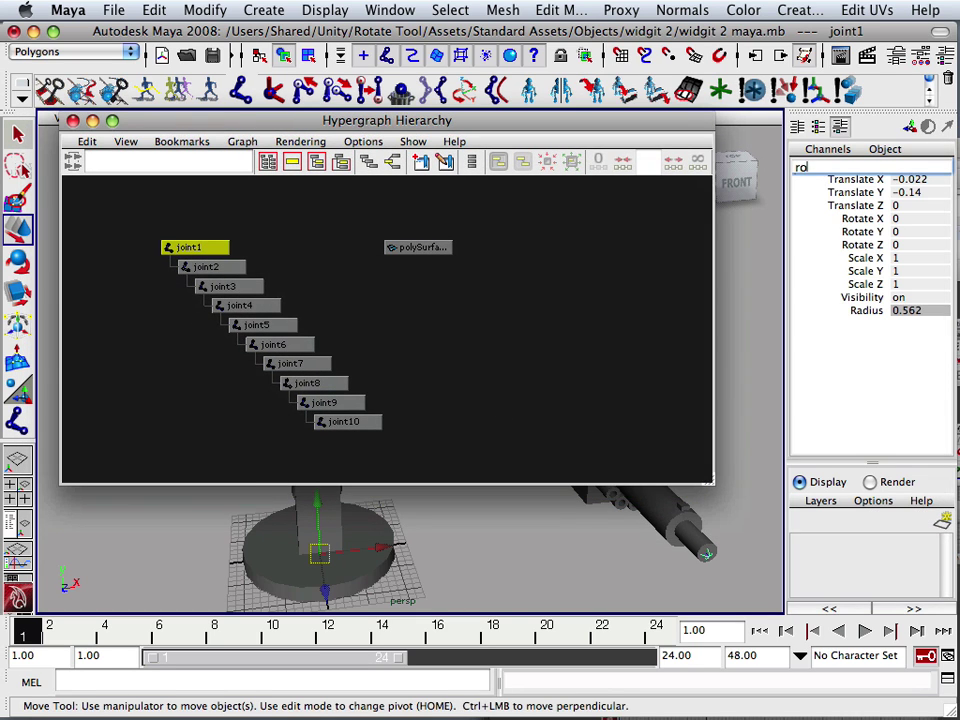
text(root)
key(Return)
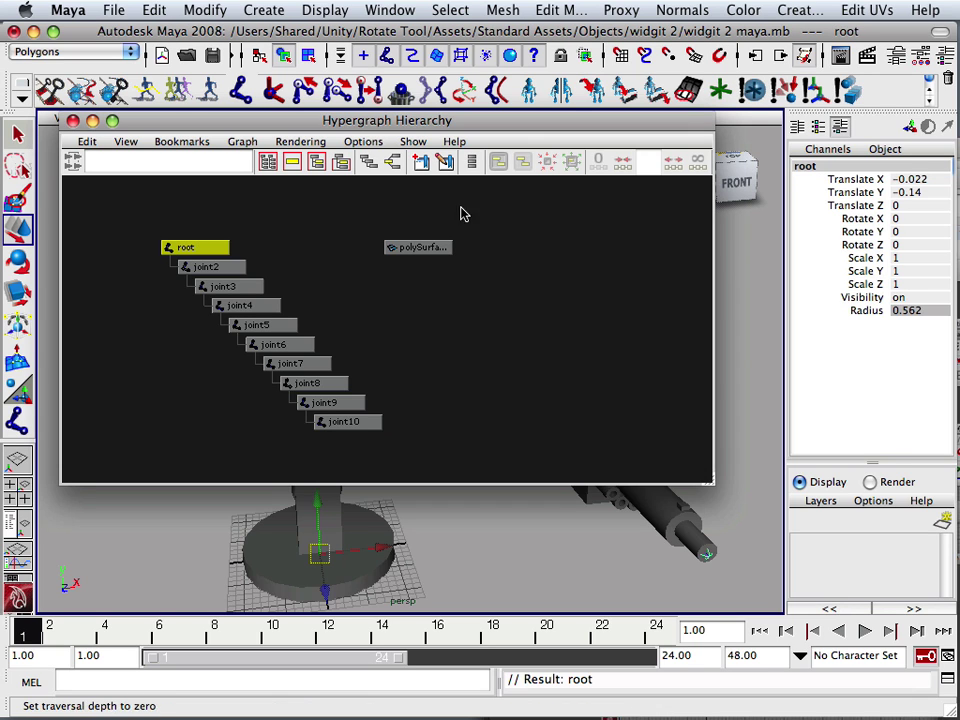
drag(331, 124, 389, 163)
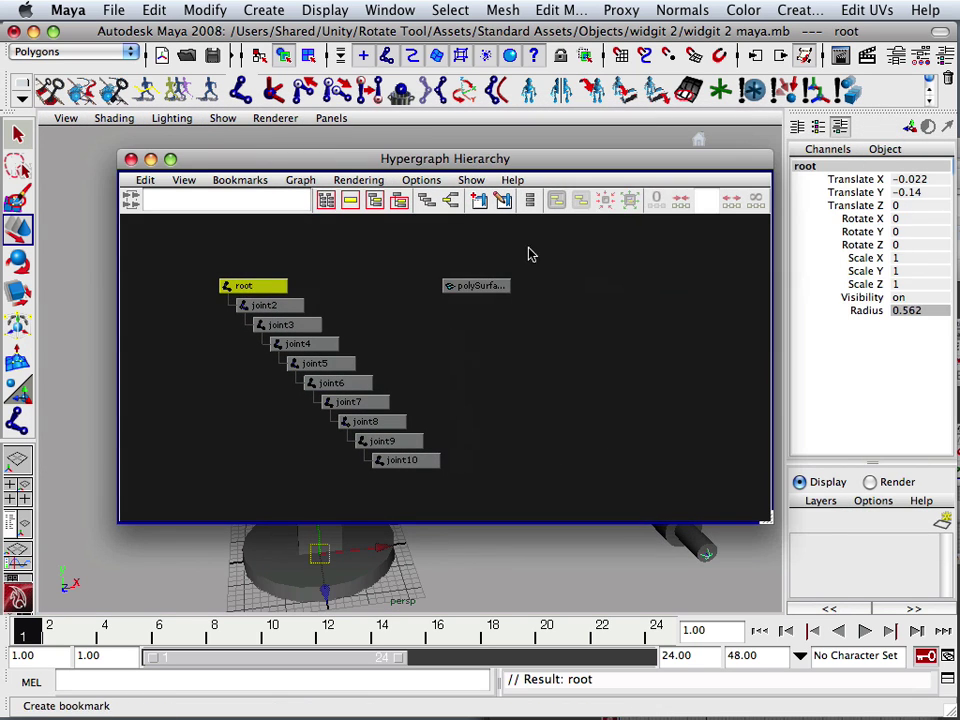
Step: Rename the combined mesh as crane and move the hierarchy window off the model
click(478, 286)
click(855, 168)
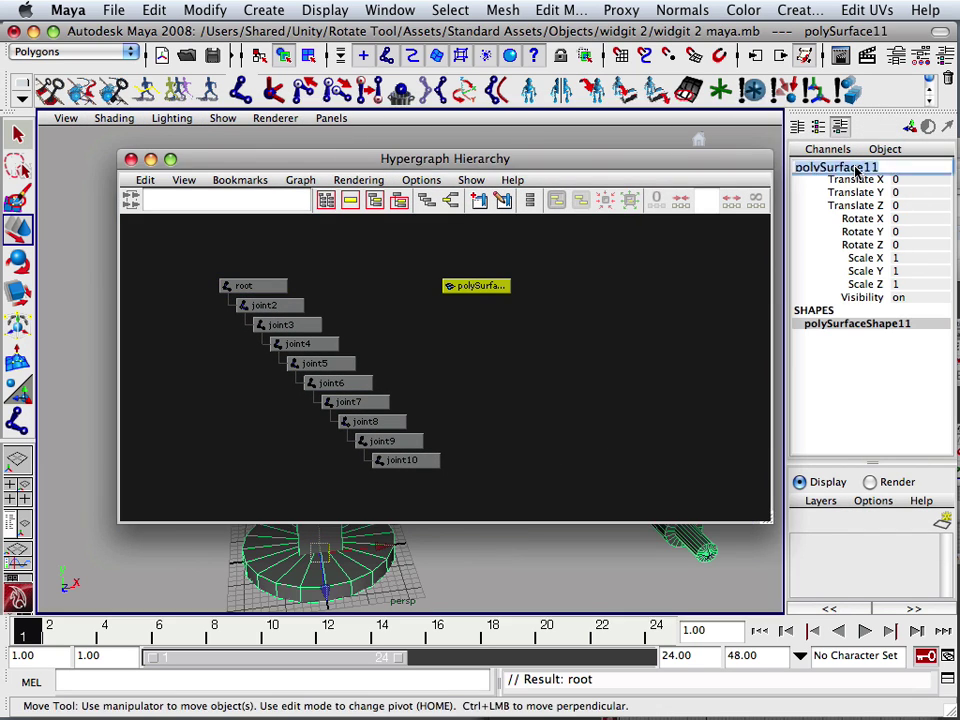
text(crane)
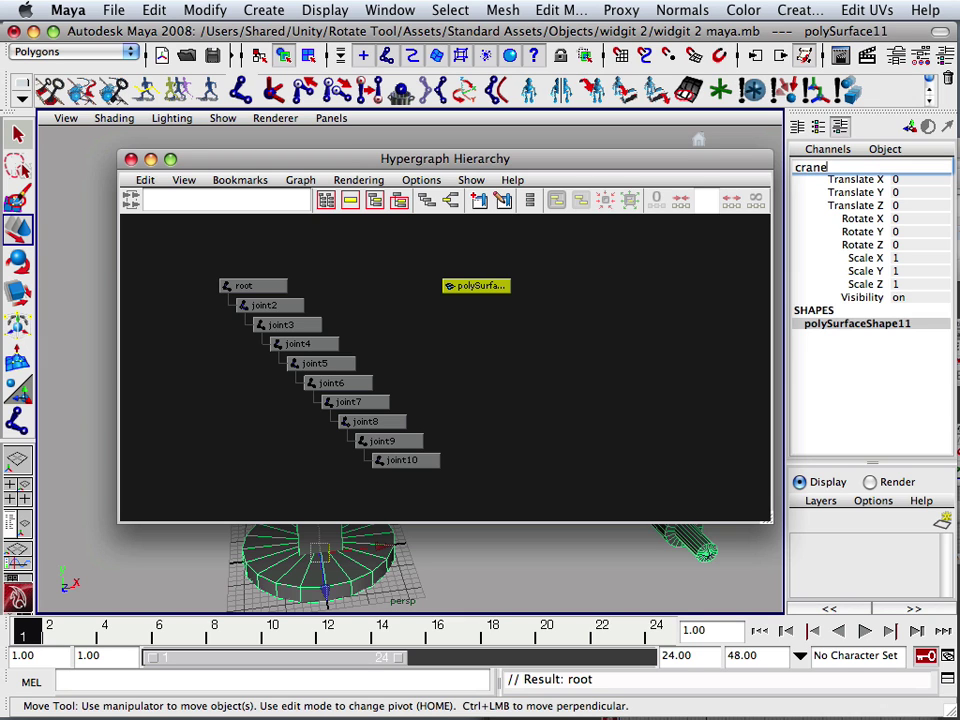
key(Return)
drag(478, 160, 915, 170)
Step: Display the crane in wireframe with its vertices, close up on the hanging rod's lower end
alt+middle_drag(439, 298, 204, 284)
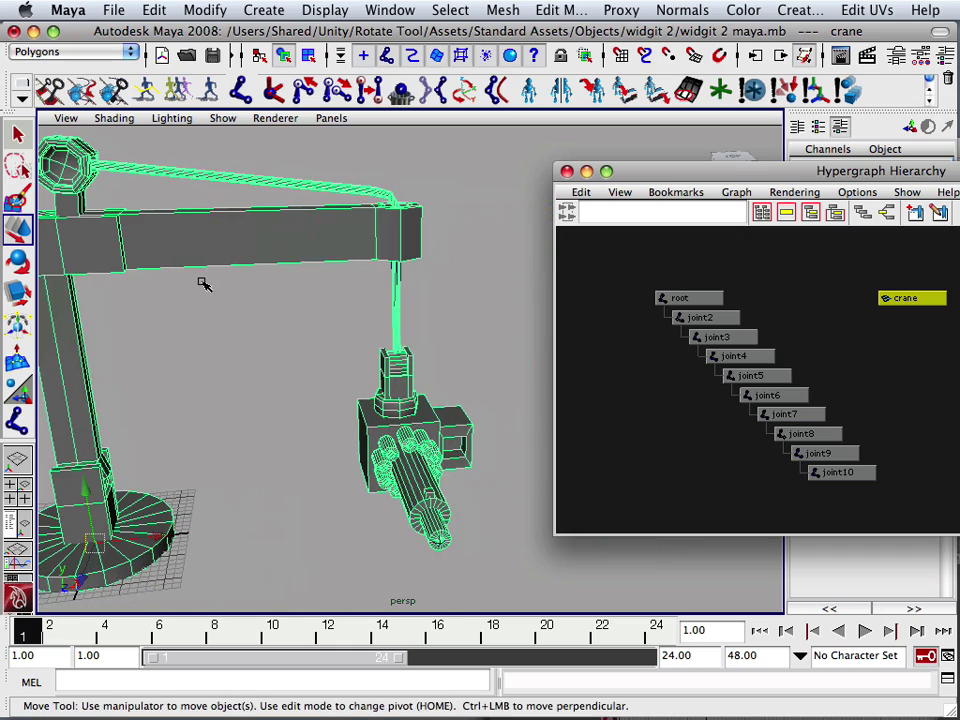
scroll(394, 322, up, 6)
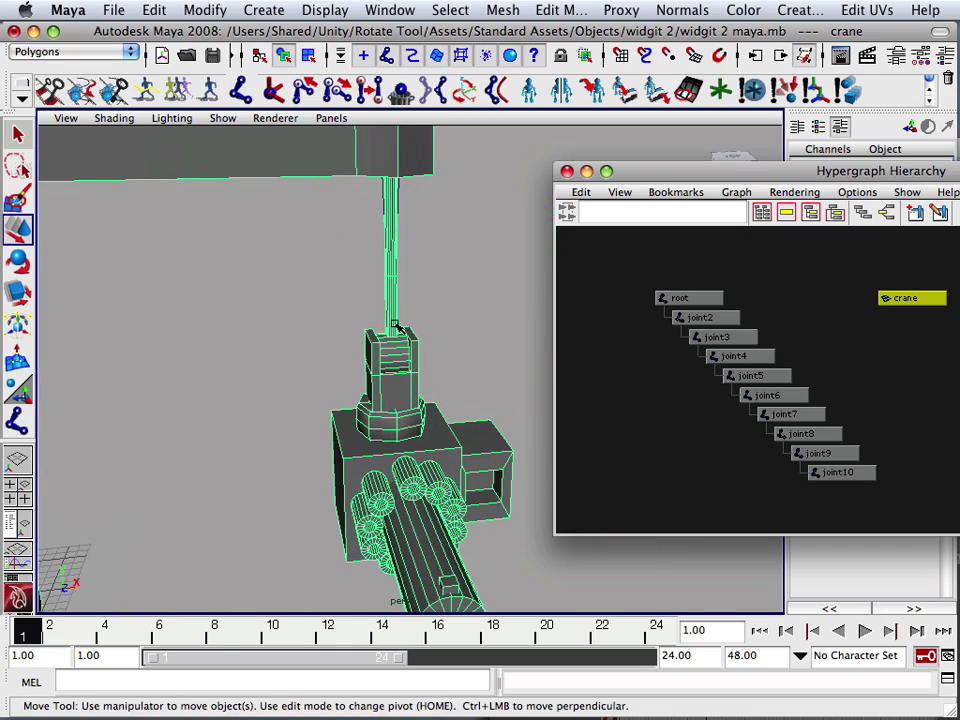
key(4)
alt+drag(410, 381, 392, 354)
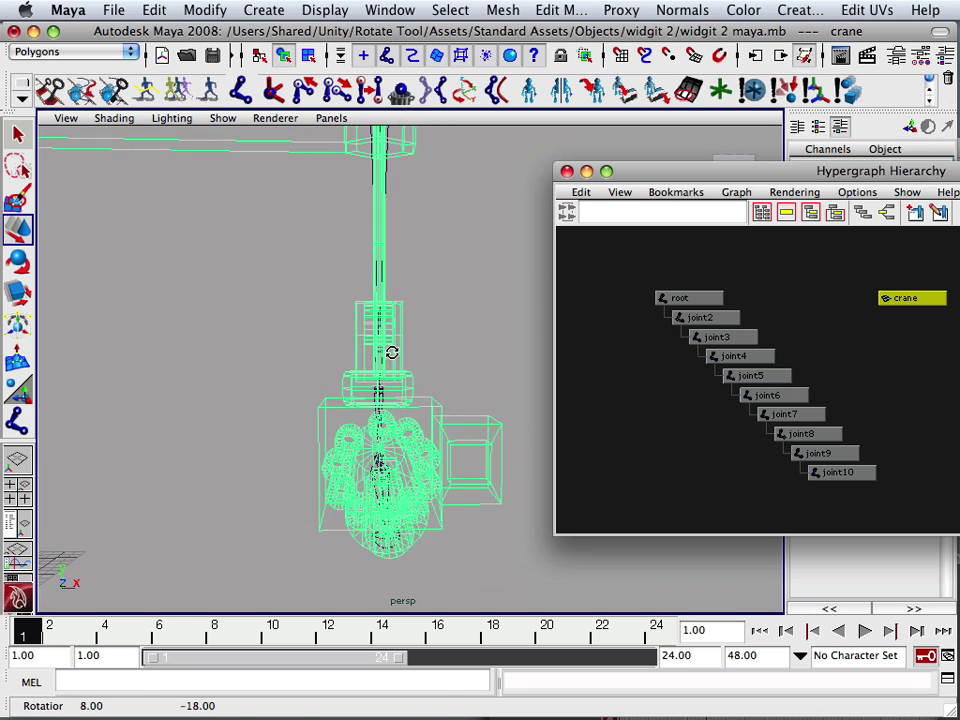
scroll(391, 358, up, 5)
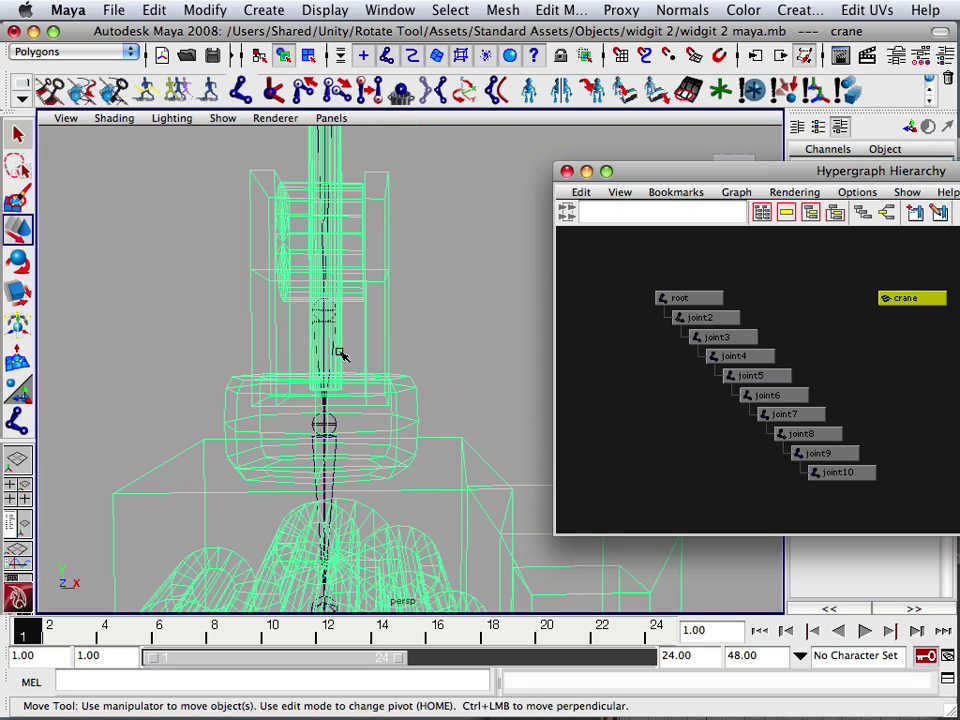
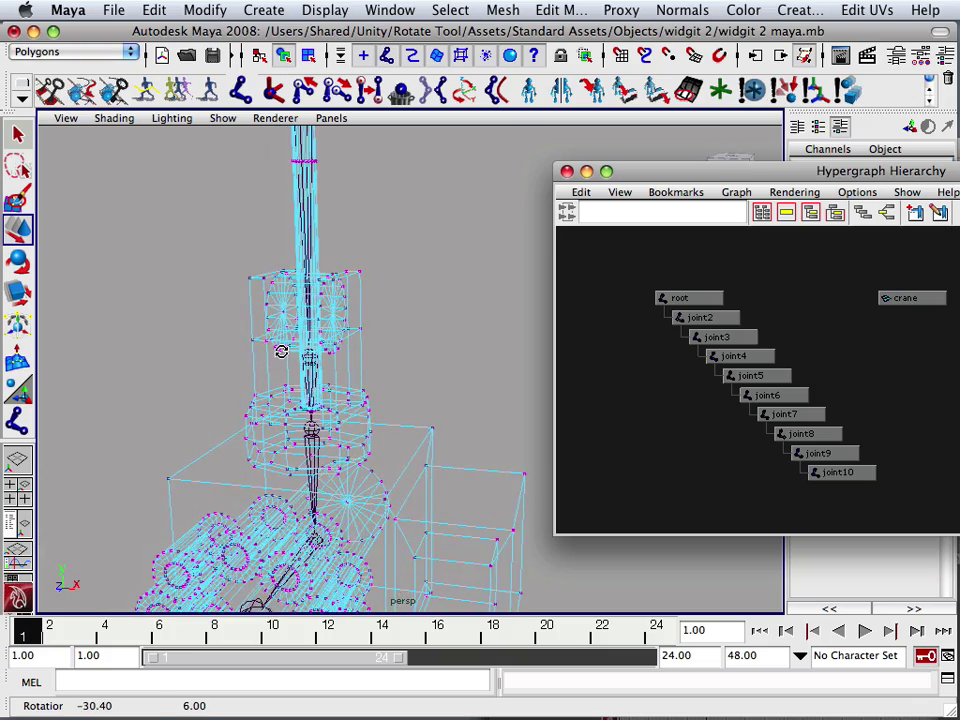
scroll(285, 355, up, 6)
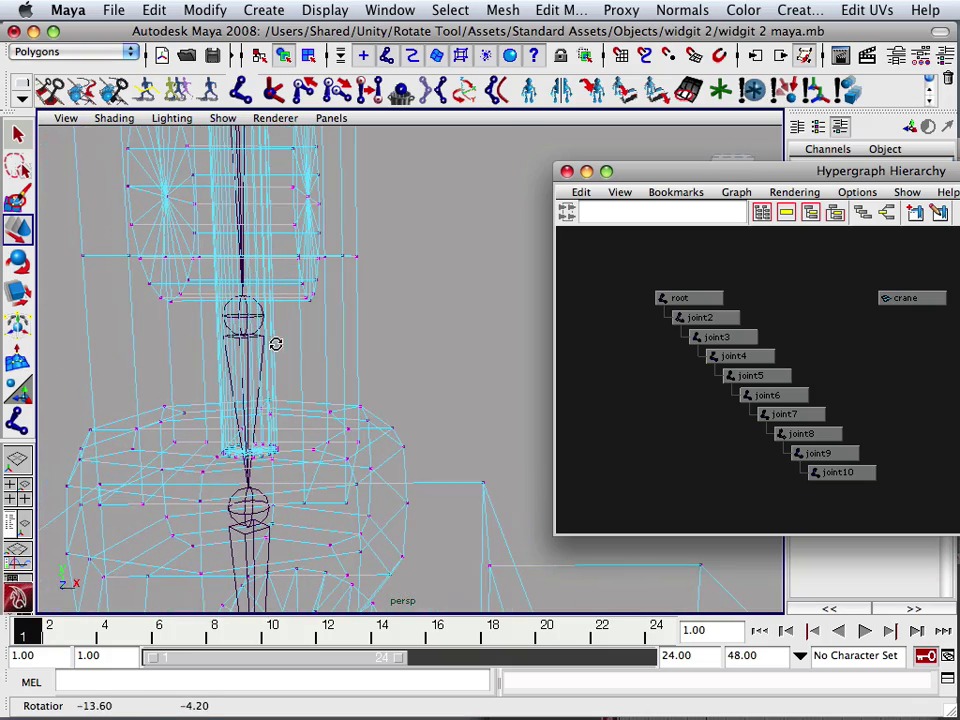
alt+drag(288, 442, 331, 371)
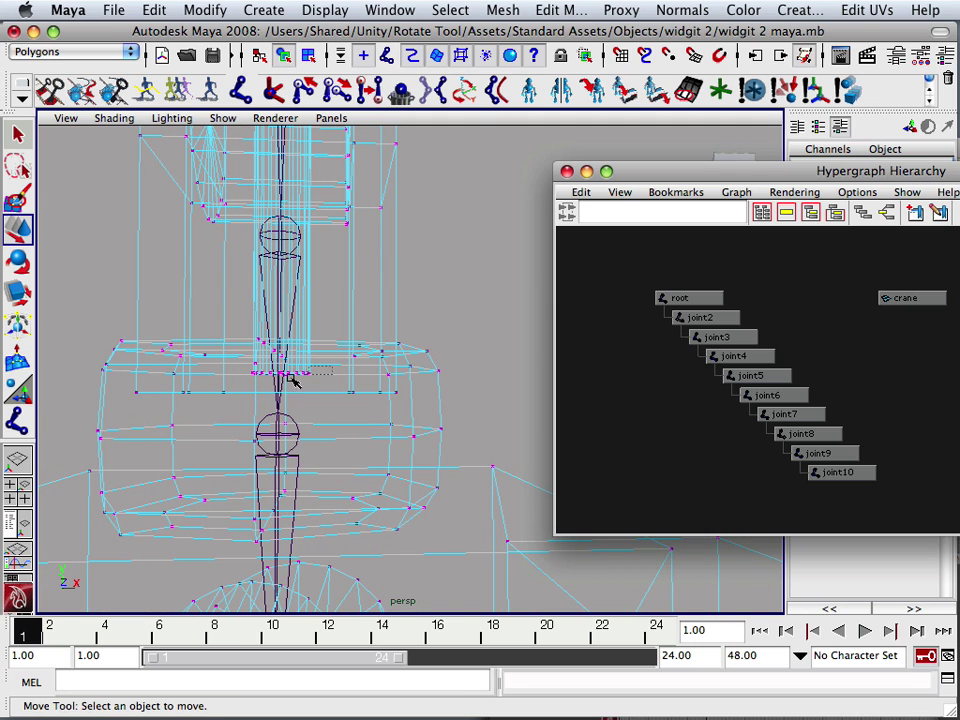
Step: Try to raise the ring of vertices at the hanging rod's lower end, undoing each move
drag(333, 367, 231, 390)
drag(287, 314, 287, 223)
key(ctrl+z)
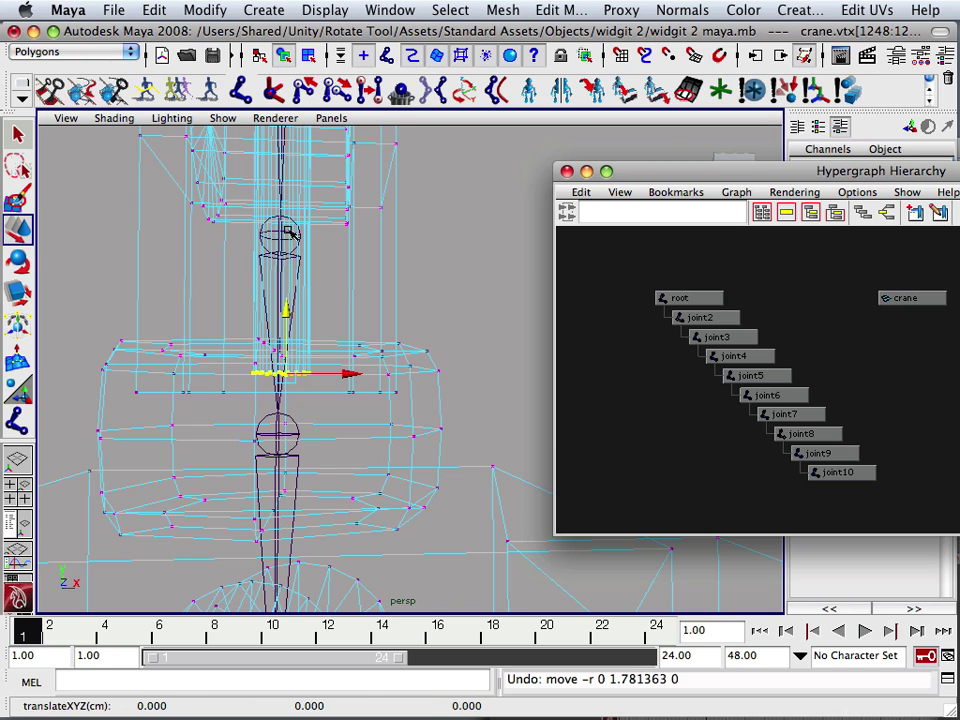
click(300, 390)
drag(316, 361, 257, 375)
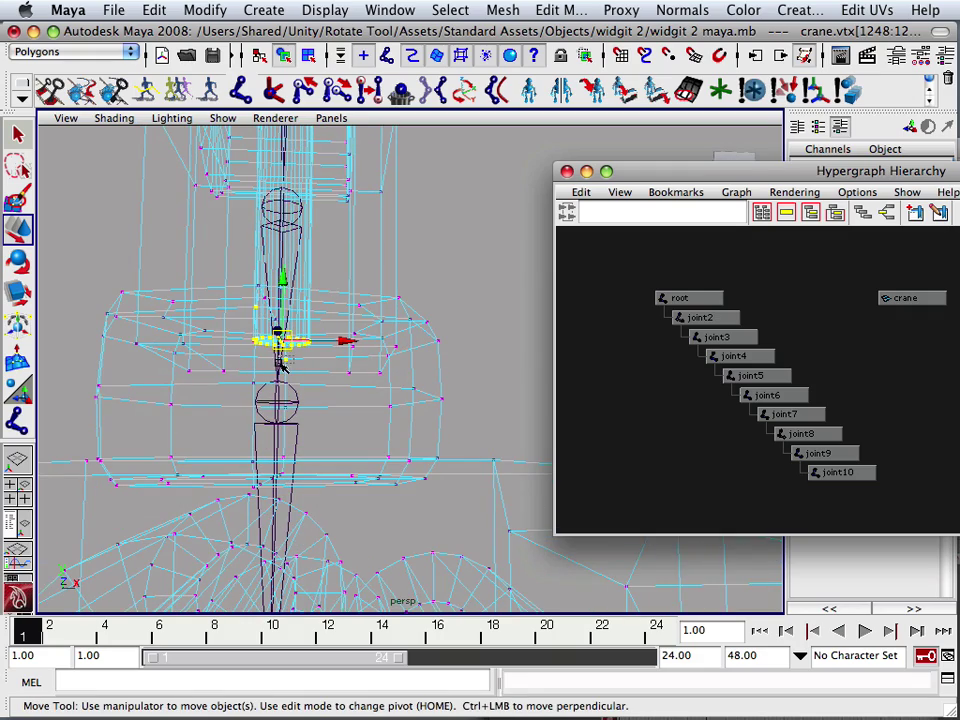
mouse_move(246, 326)
alt+mouse_down()
mouse_move(239, 317)
mouse_move(231, 336)
mouse_move(238, 305)
alt+mouse_up()
click(312, 393)
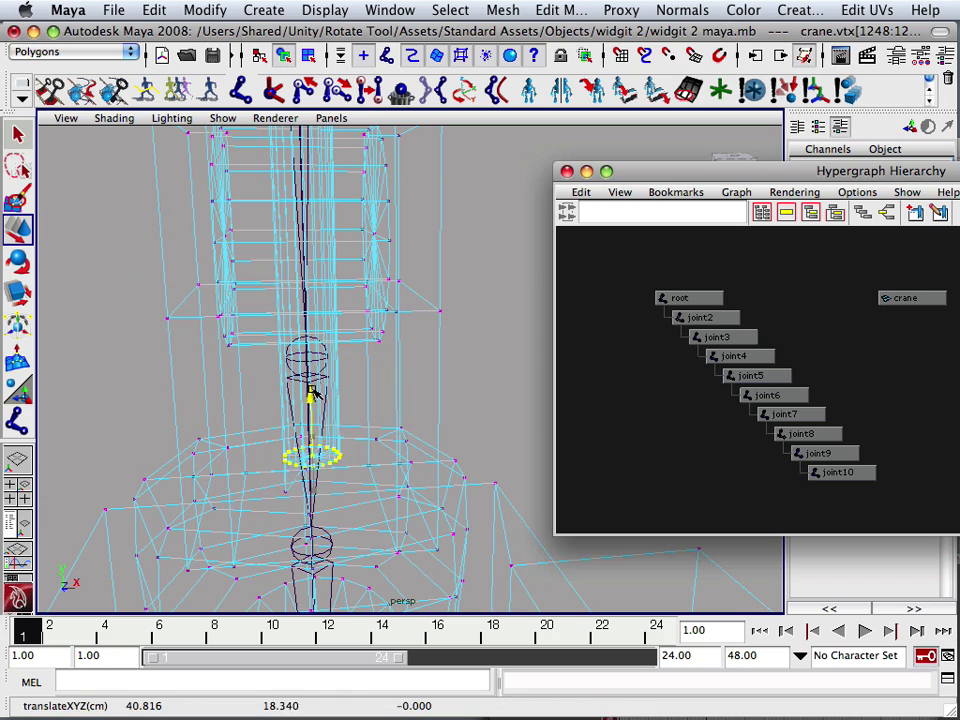
drag(312, 393, 296, 324)
key(z)
Step: Select the ring of vertices at the hanging rod's lower end and raise it above the joint, inside the bracket's wheel
scroll(293, 330, up, 5)
click(290, 466)
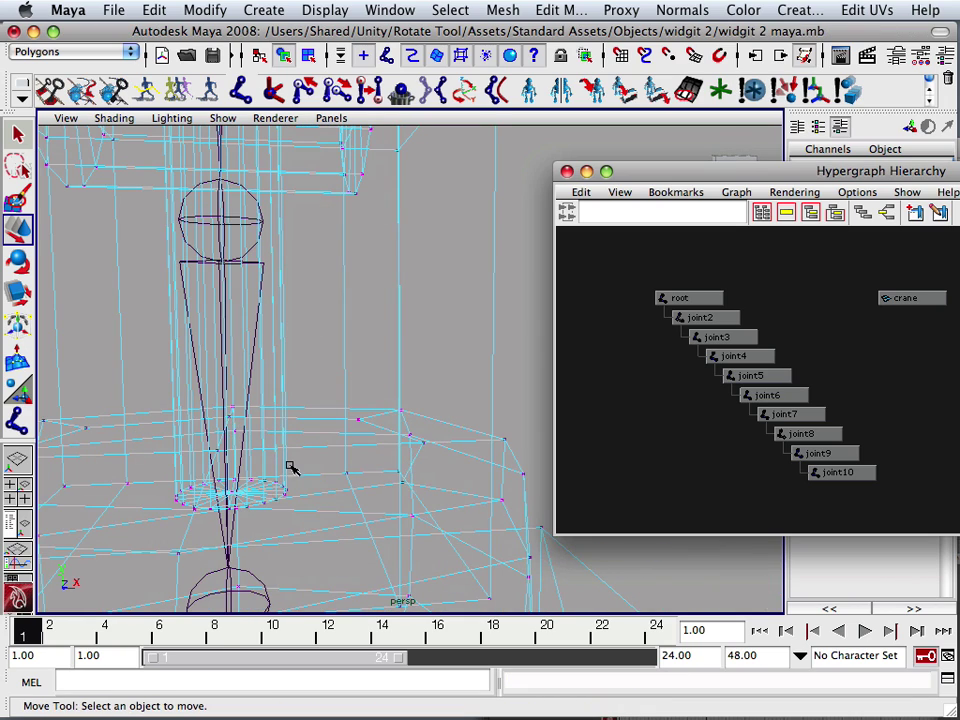
click(289, 489)
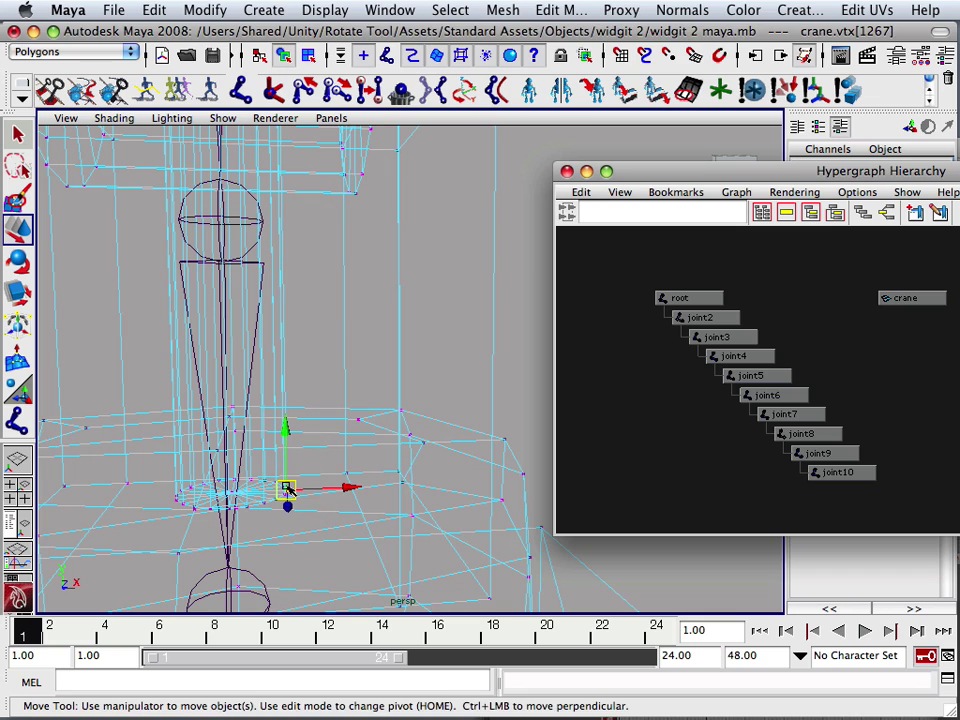
ctrl+right_drag(287, 489, 279, 581)
alt+right_drag(272, 523, 290, 280)
alt+middle_drag(338, 270, 324, 390)
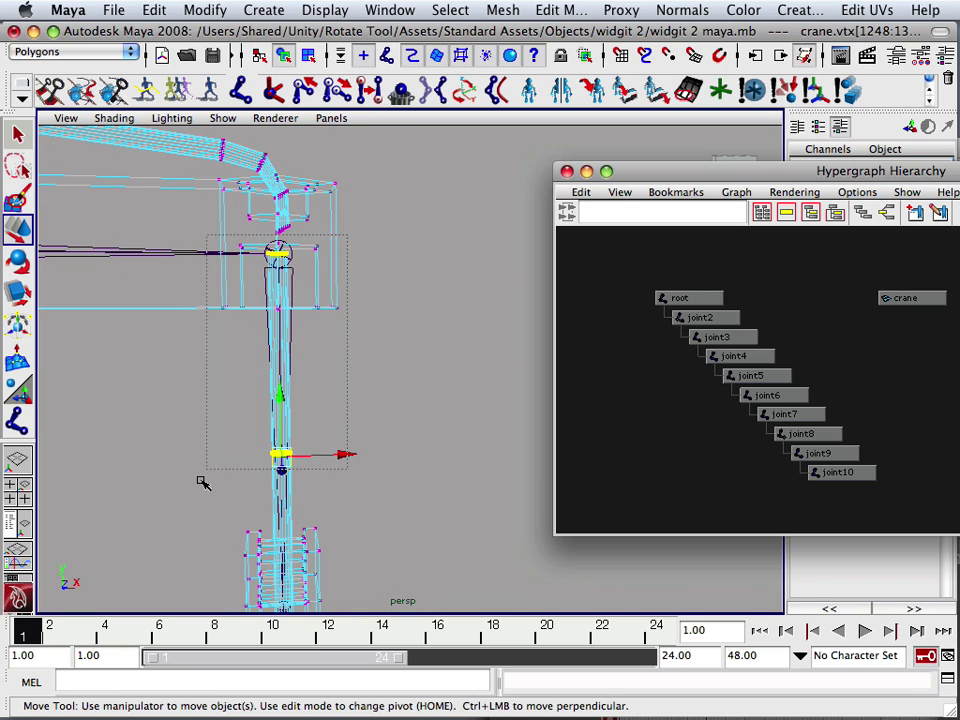
alt+drag(249, 476, 118, 341)
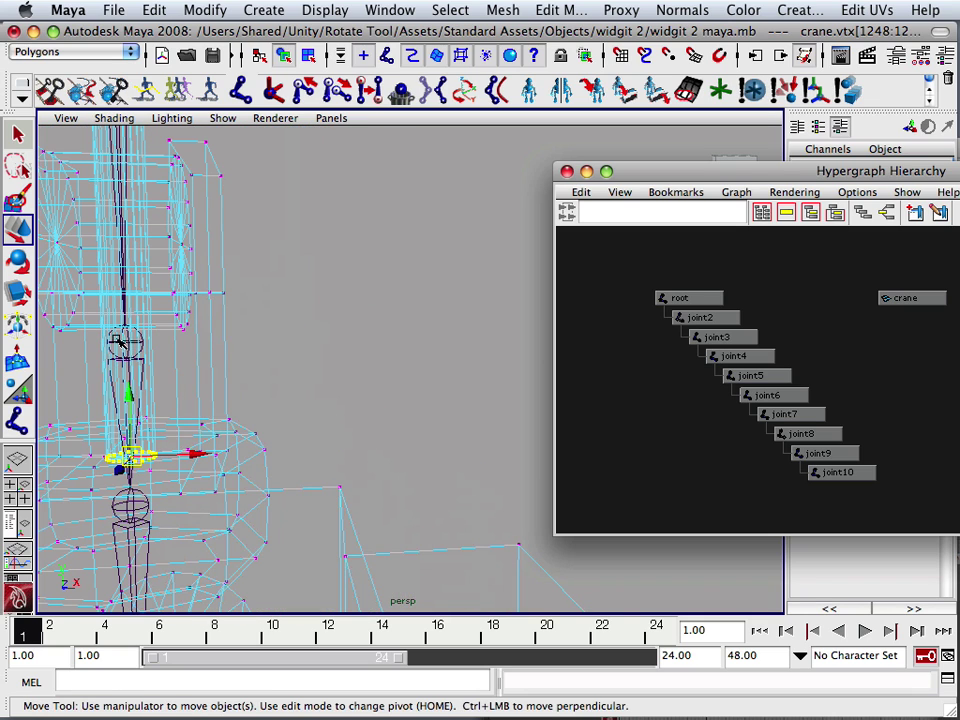
drag(128, 385, 140, 177)
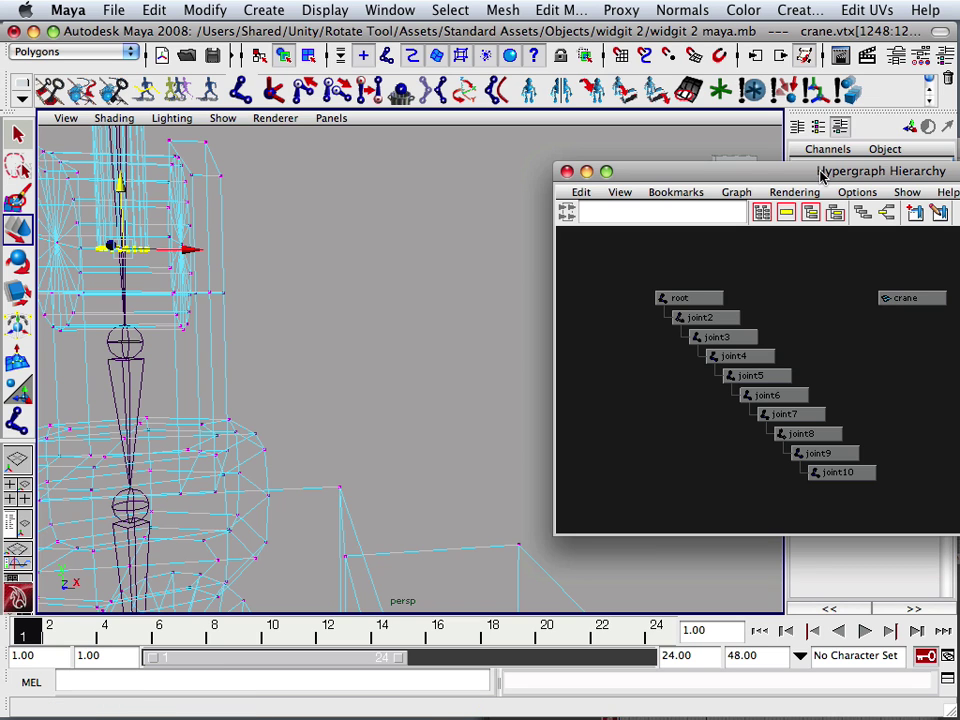
Step: Move the hierarchy window, raise the rod's lower vertex ring slightly more, and clear the selection
drag(826, 171, 599, 89)
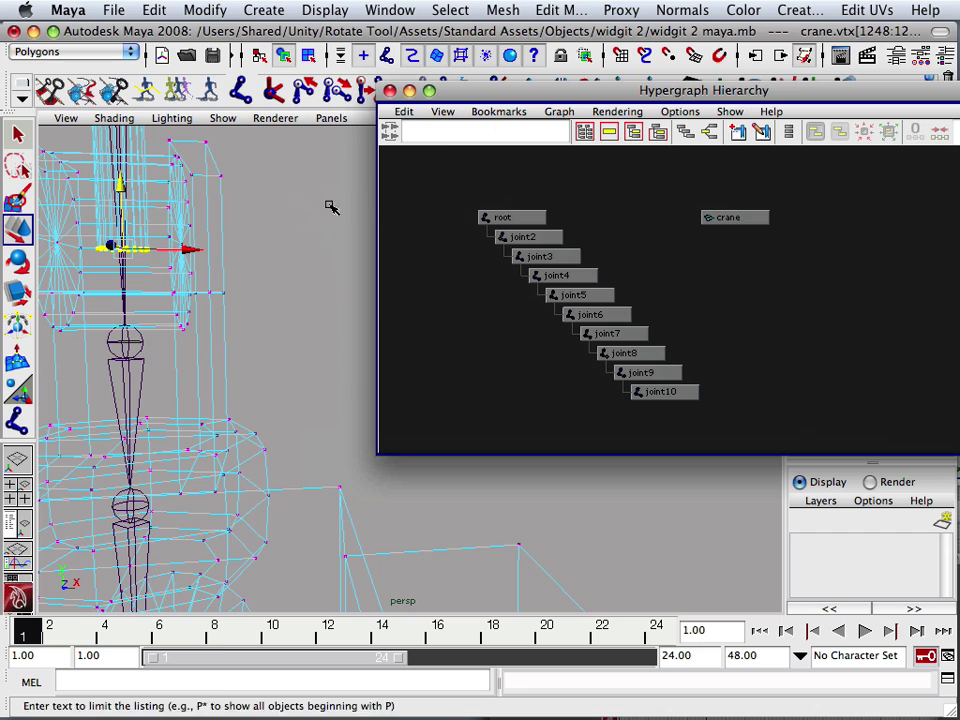
scroll(259, 231, down, 3)
alt+middle_drag(255, 237, 310, 333)
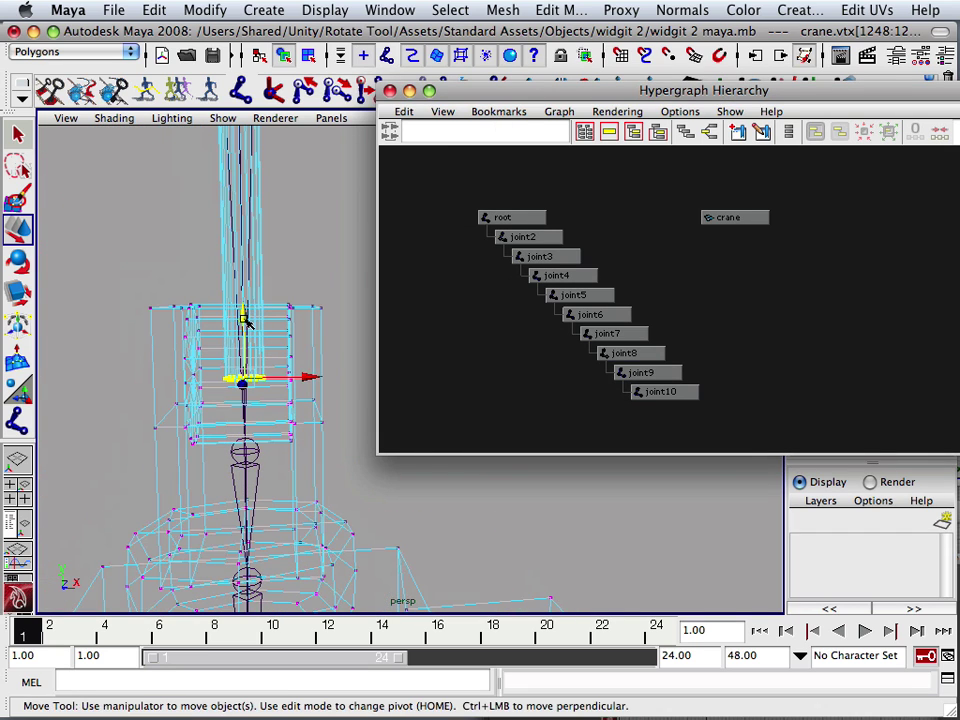
drag(246, 320, 246, 311)
click(320, 298)
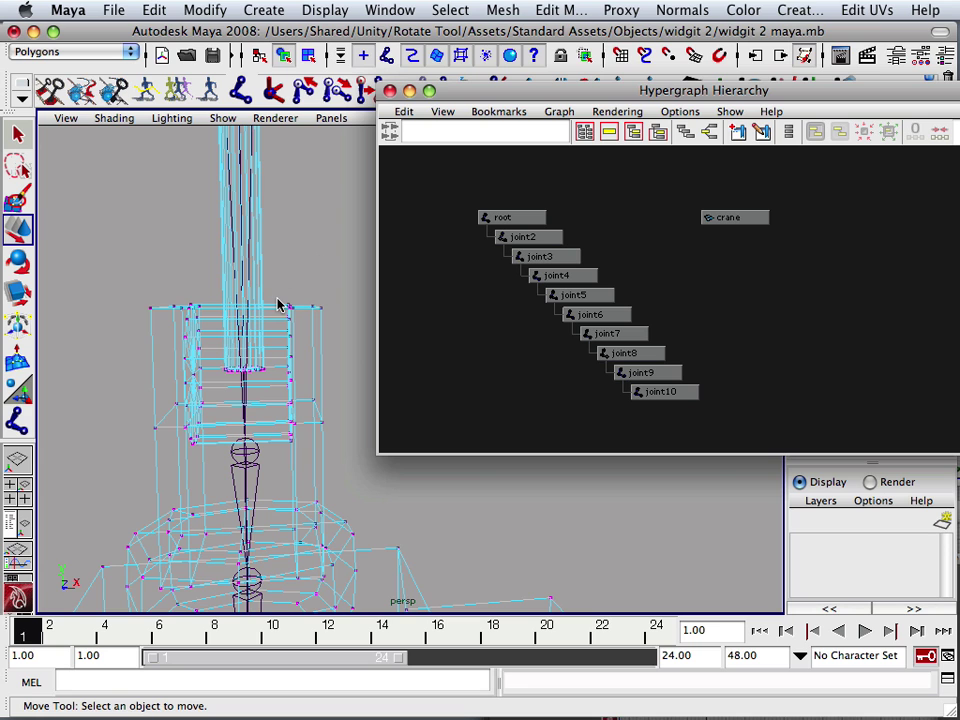
Step: Move the hierarchy window clear of the channel box and show the channels of the whole crane mesh
drag(493, 92, 583, 414)
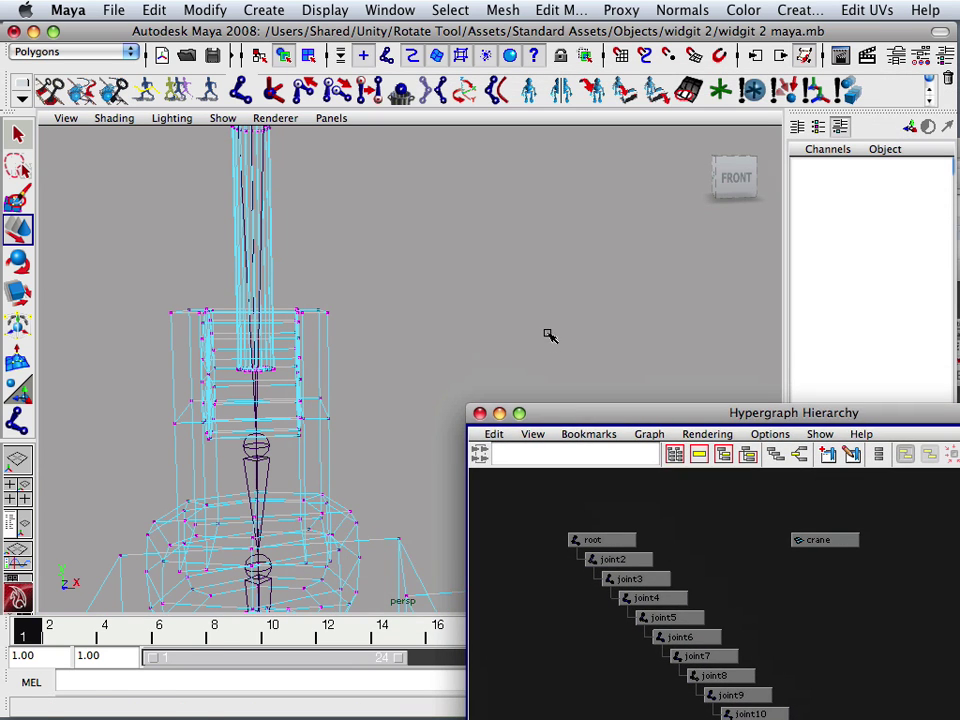
alt+right_drag(549, 335, 336, 344)
drag(856, 424, 662, 542)
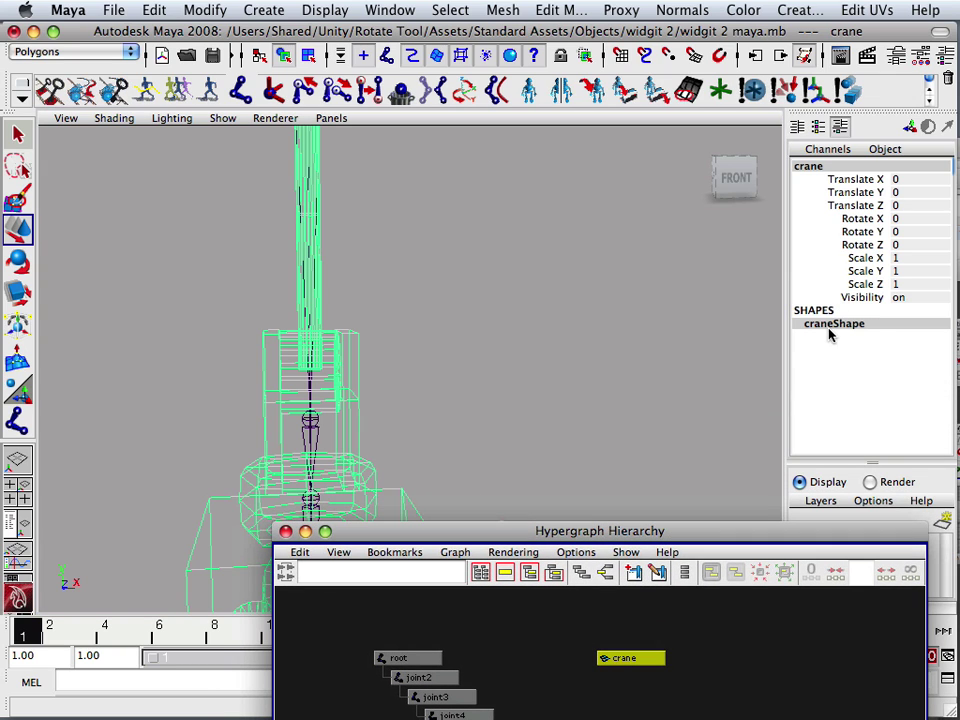
click(818, 127)
click(797, 127)
click(818, 127)
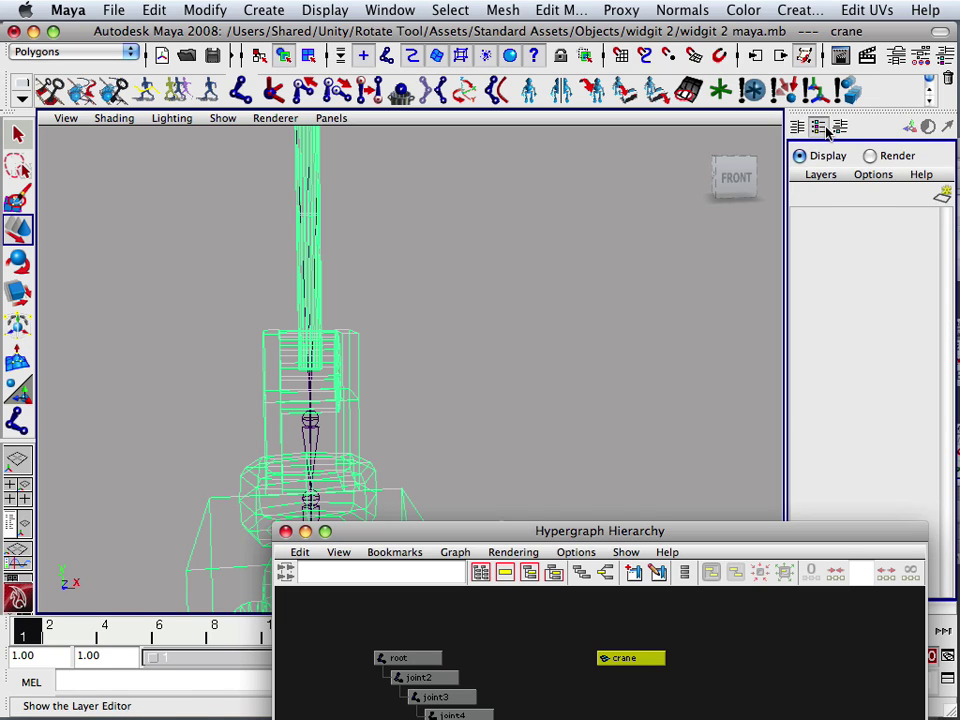
click(839, 127)
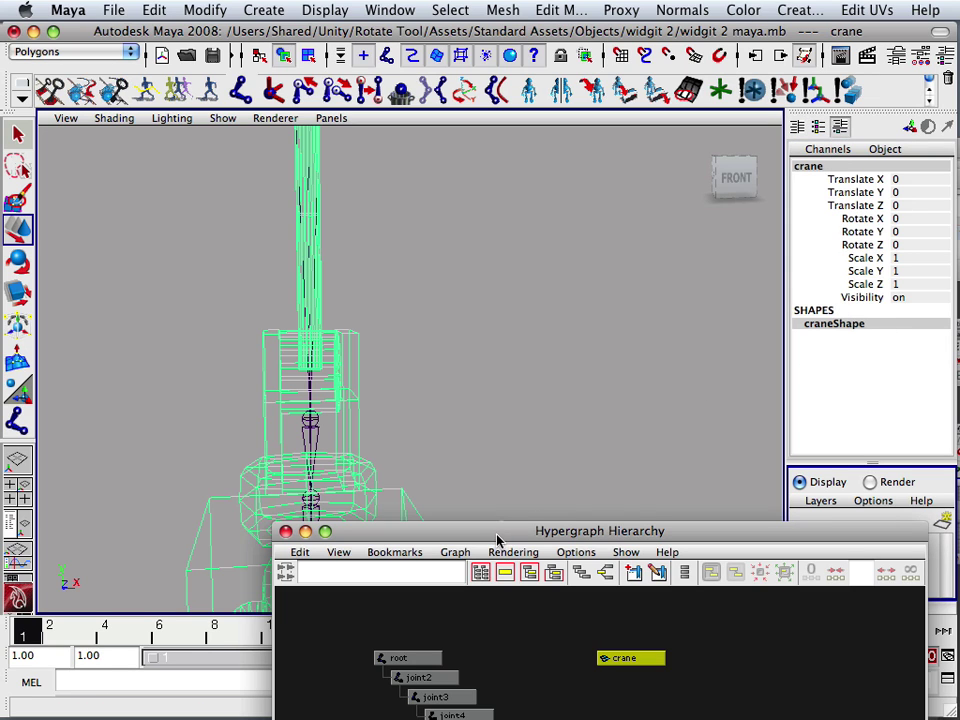
Step: Rename joint7, inside the swivel ring above the gun housing, as gunSwivel
drag(497, 540, 762, 230)
alt+drag(480, 310, 340, 404)
scroll(386, 362, up, 3)
click(360, 412)
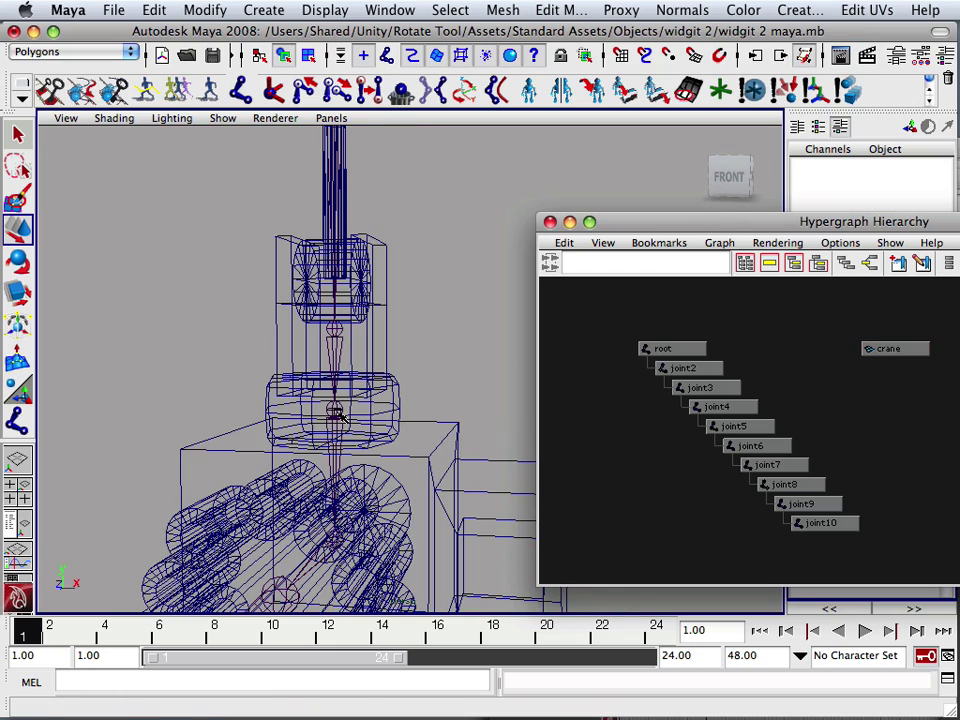
alt+drag(408, 393, 439, 268)
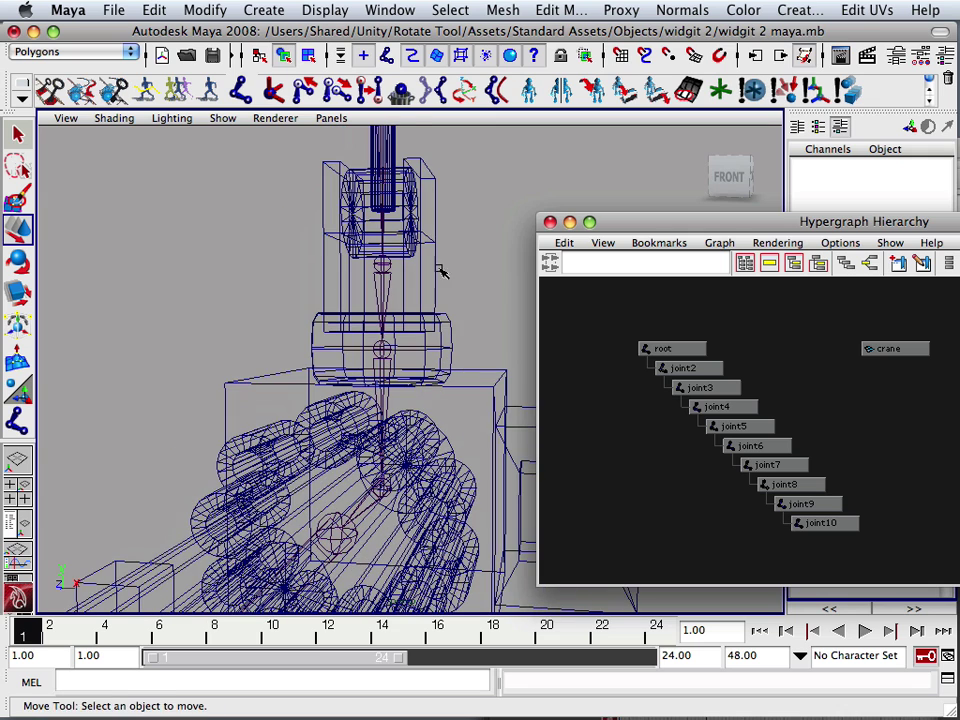
click(373, 380)
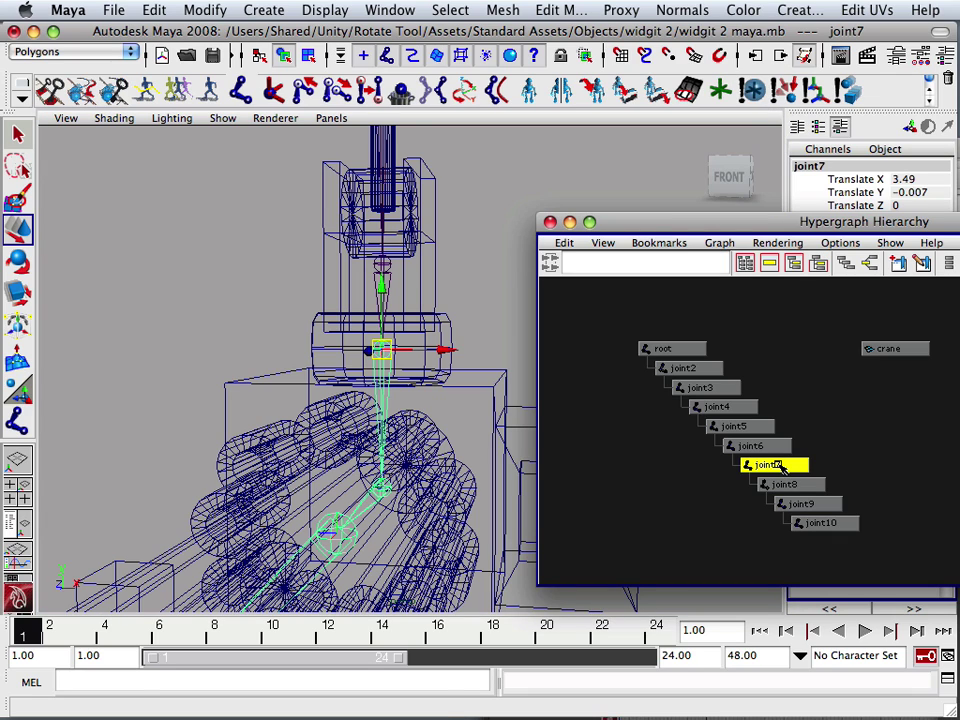
click(811, 168)
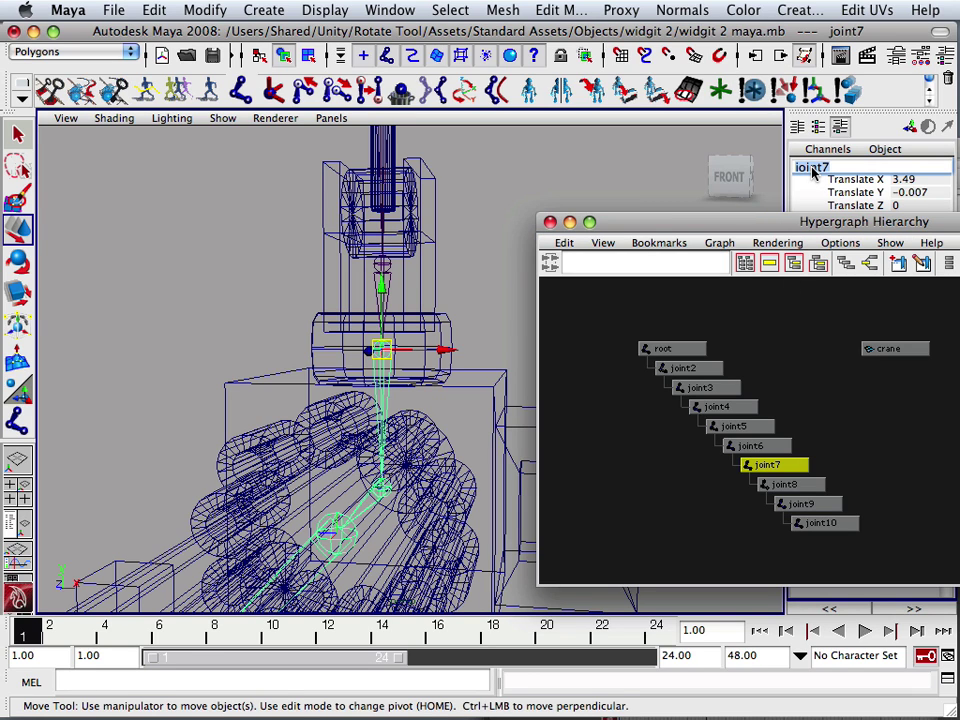
text(c)
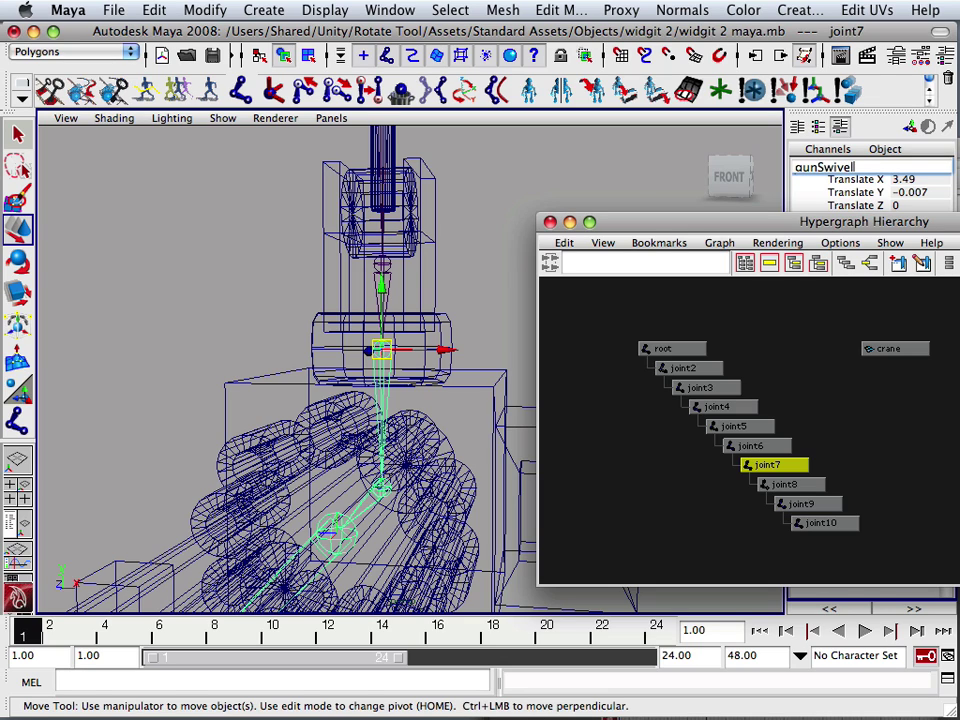
key(Return)
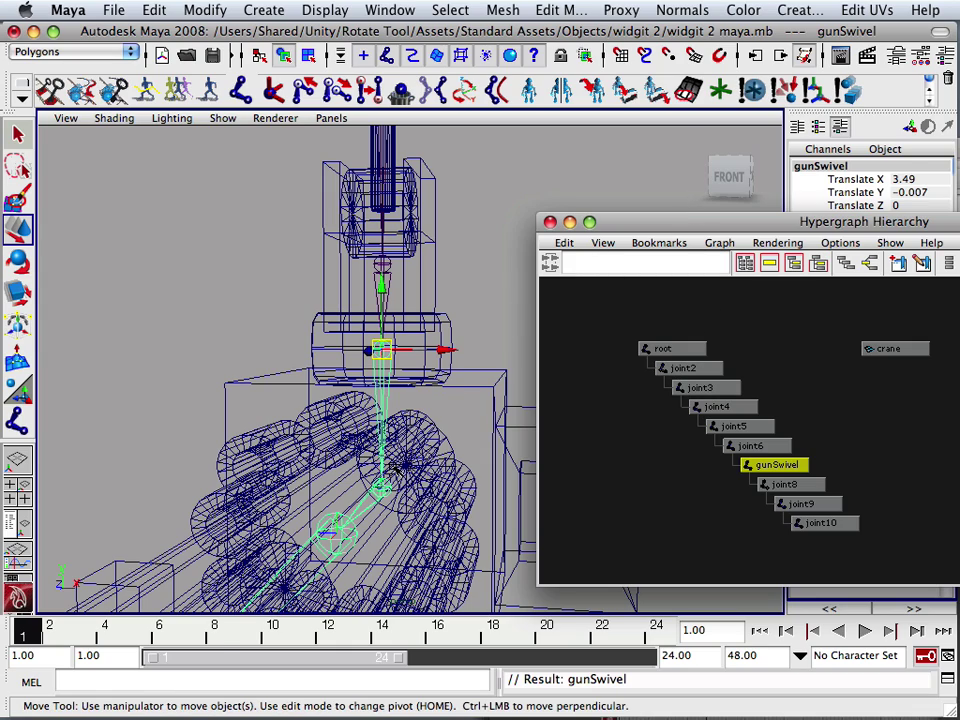
Step: Rename joint9, at the centre of the barrel cluster, as chamRot
alt+drag(419, 426, 374, 440)
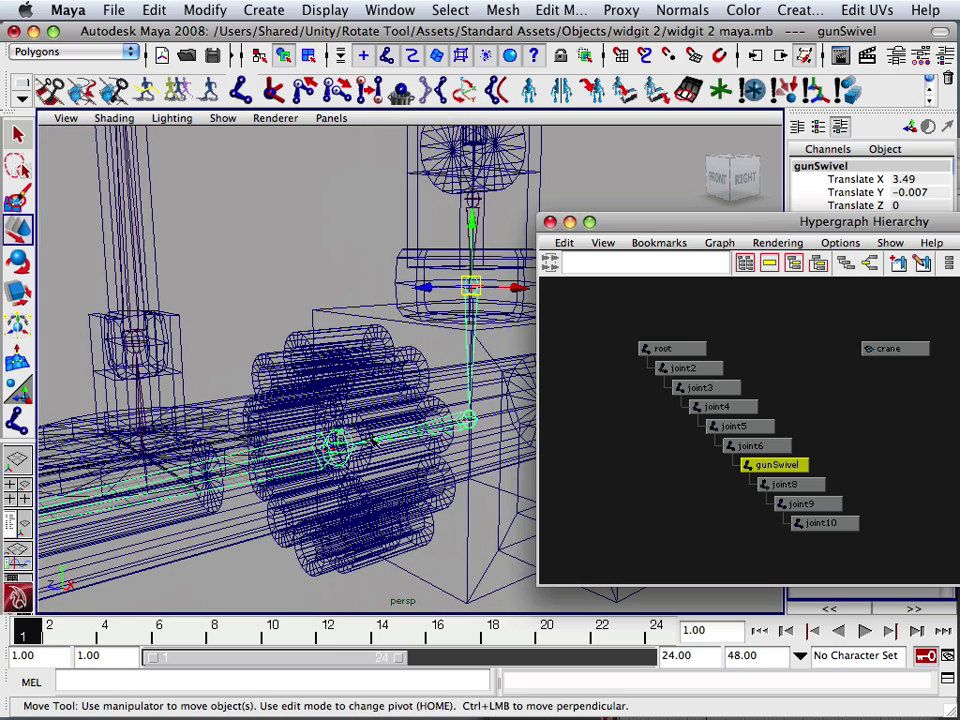
click(338, 451)
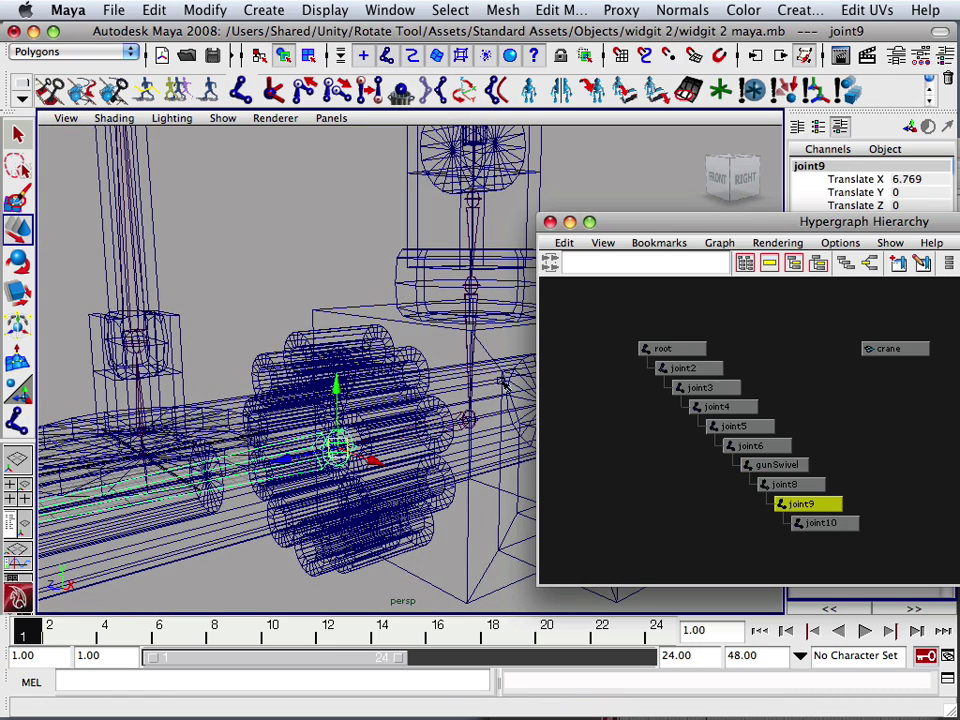
click(835, 167)
text(d)
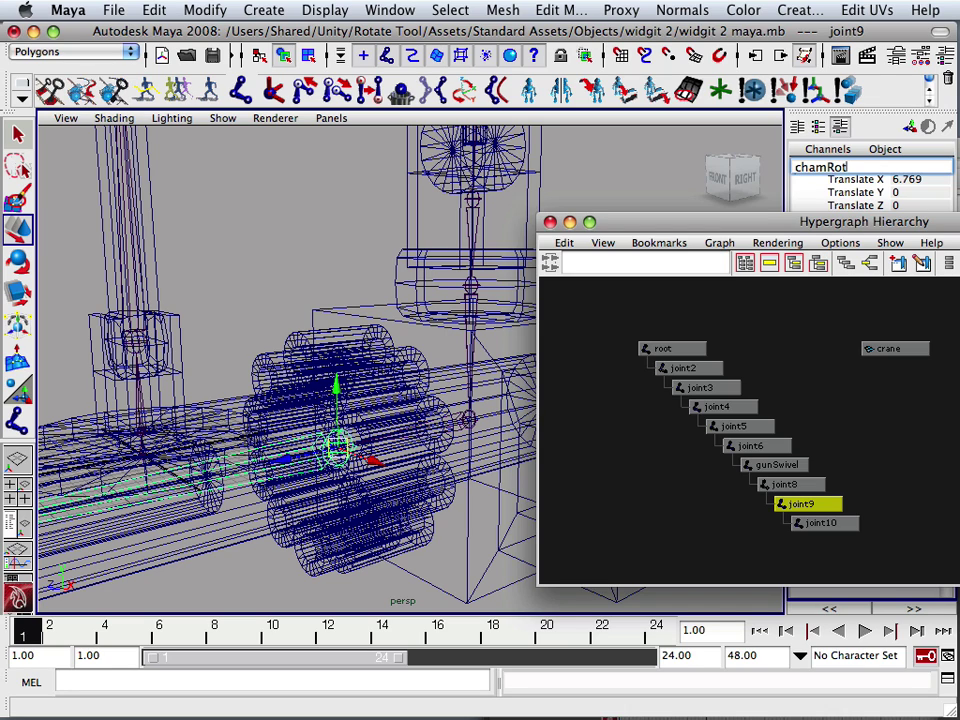
key(Return)
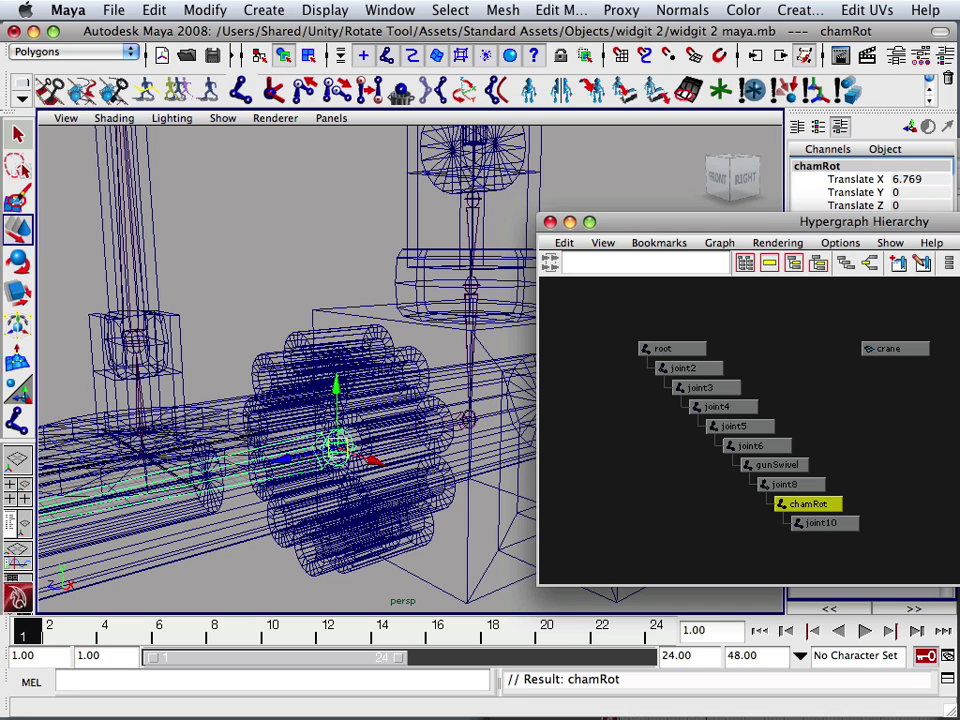
Step: Rename joint2, just above the crane's round base, as GunRot1
alt+drag(279, 242, 508, 366)
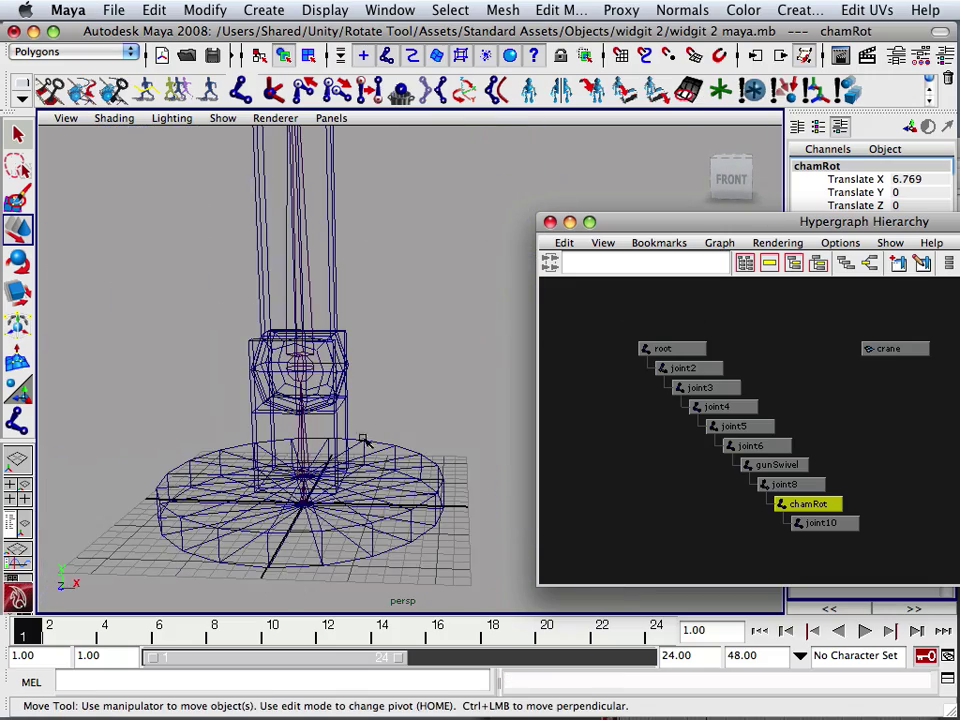
click(316, 463)
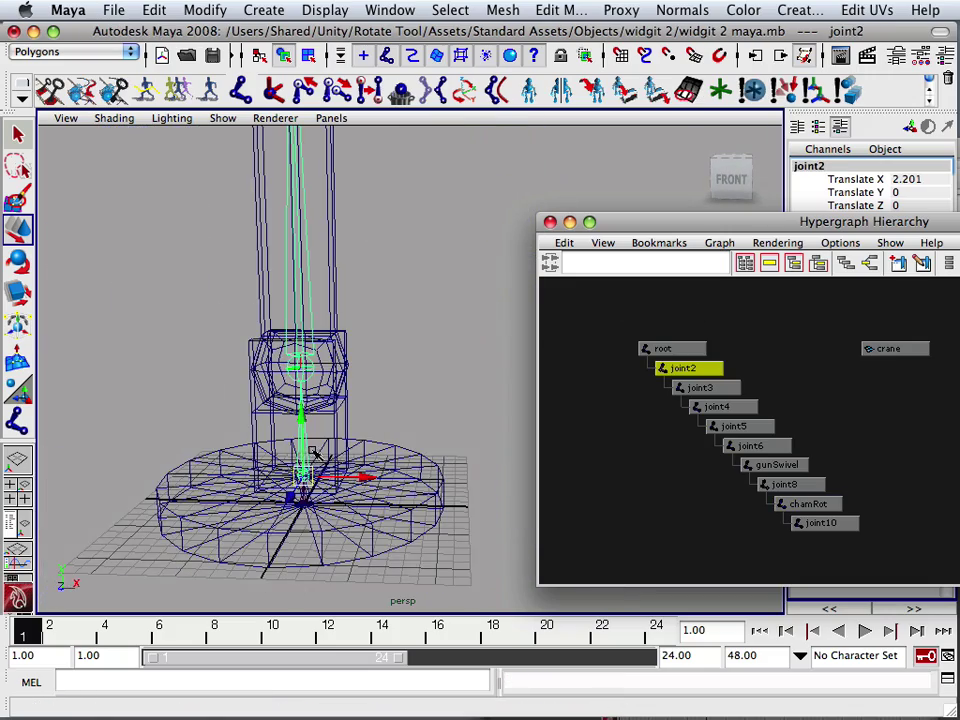
alt+drag(316, 453, 345, 405)
click(811, 167)
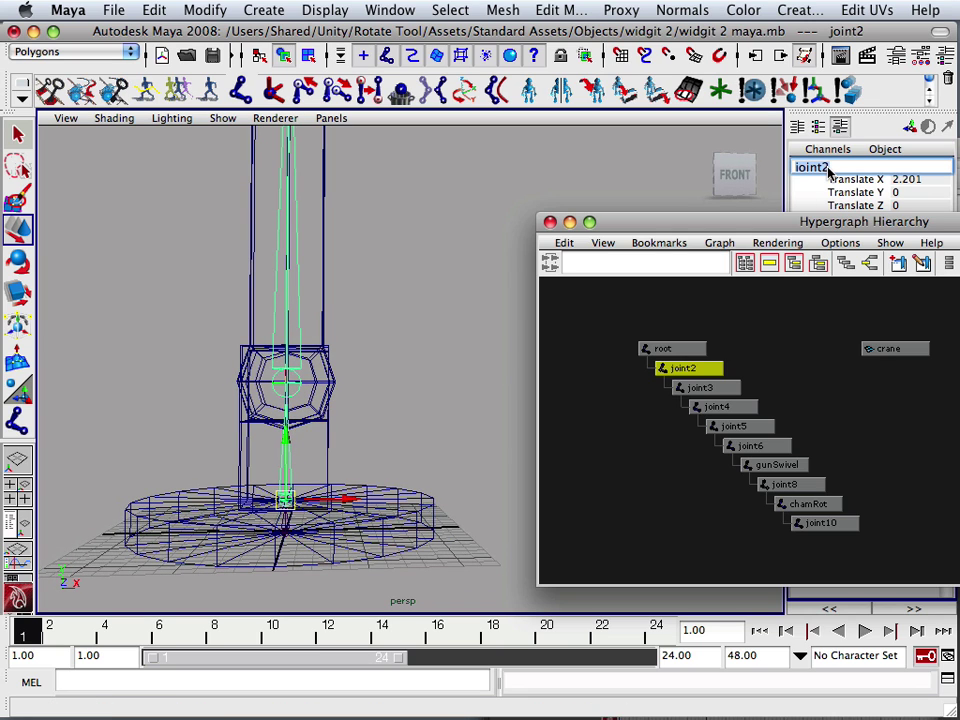
text(GunRot1)
key(Return)
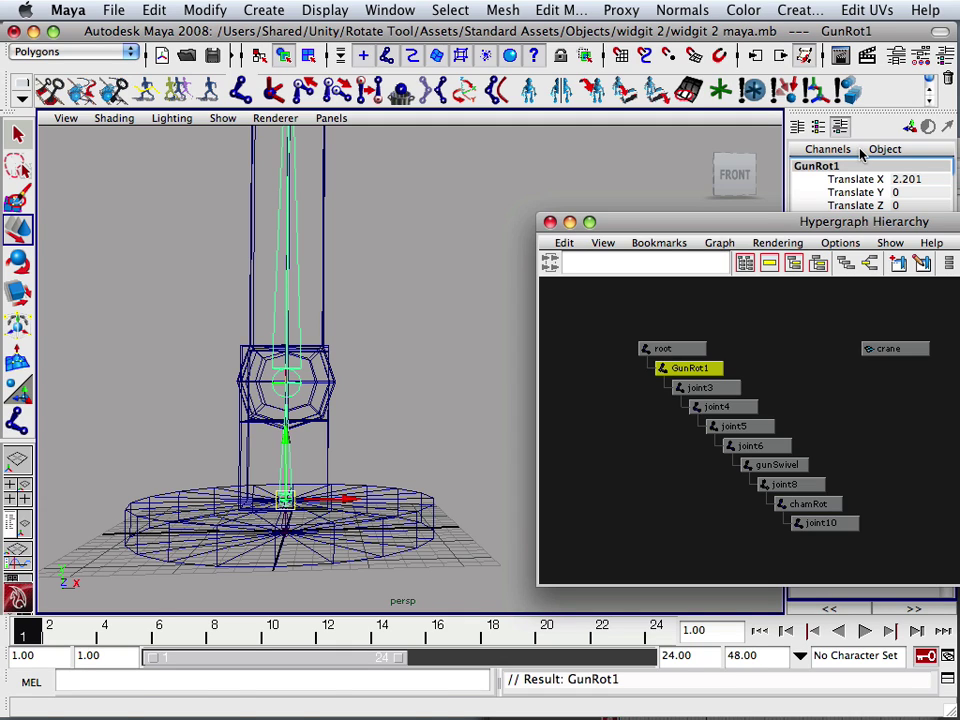
Step: Rename joint3, in the hinge above the base, as gunRot2
key(Down)
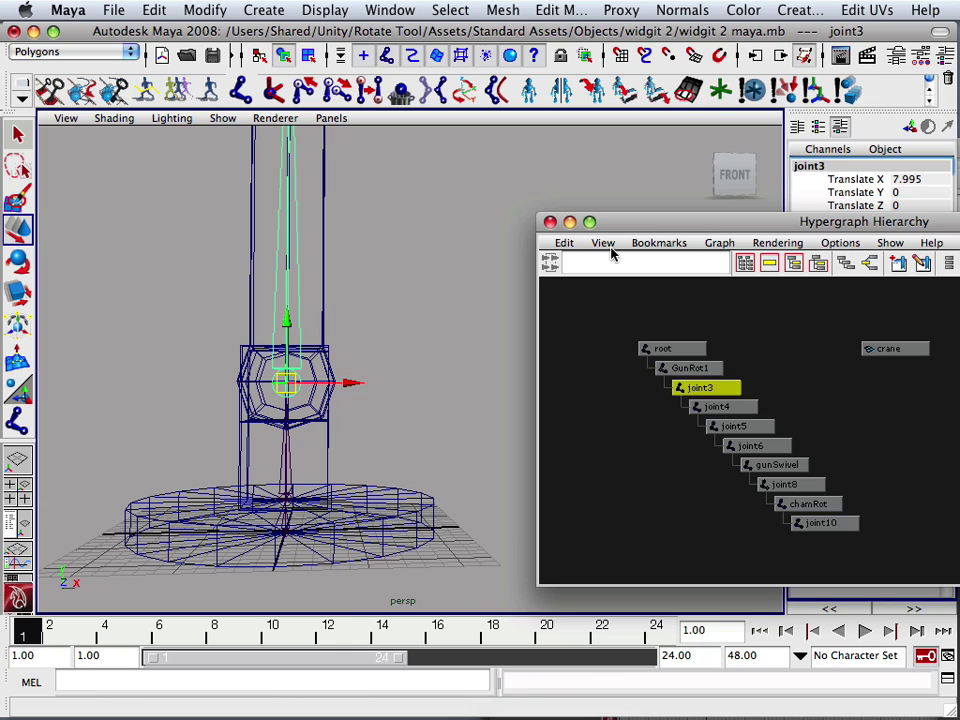
click(806, 168)
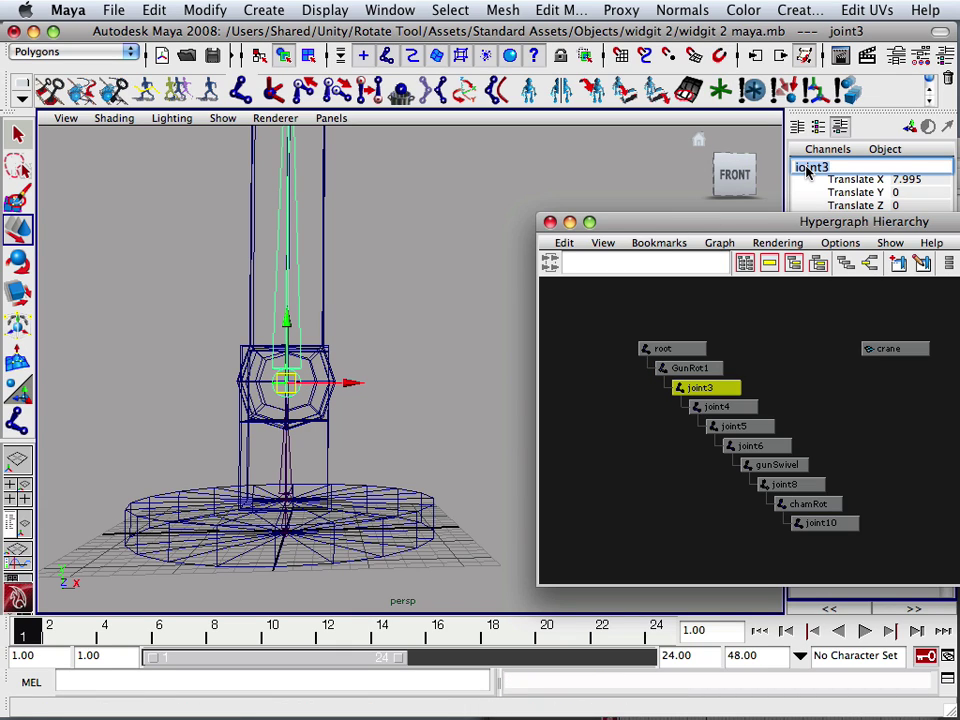
text(d)
key(Return)
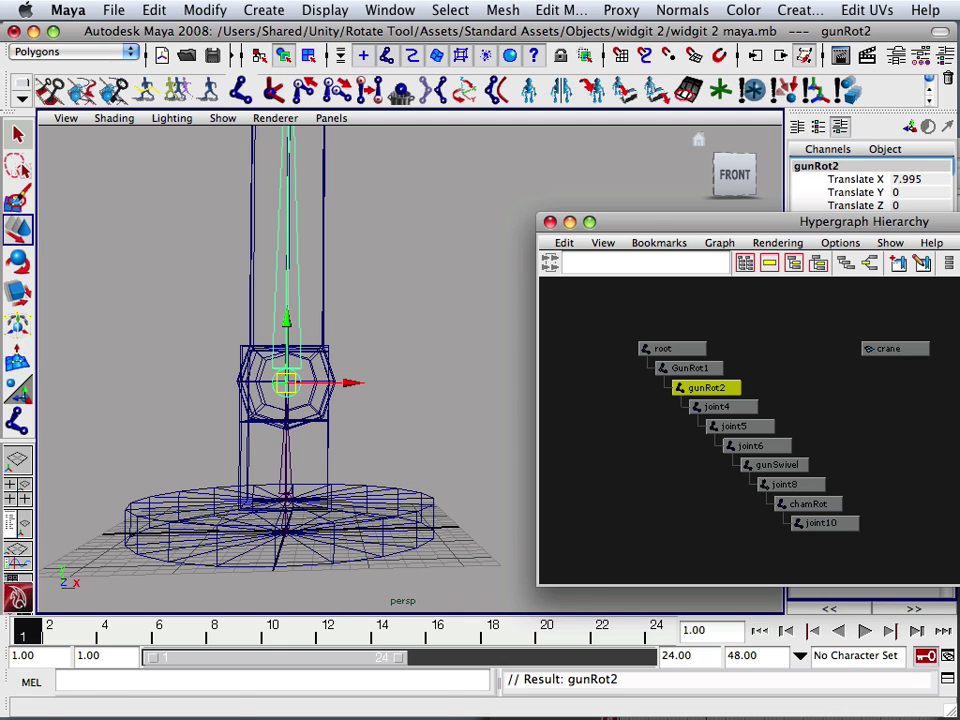
Step: Rename the joint just above the round base as gunRot1, with a lowercase g, and deselect it
click(295, 492)
click(815, 166)
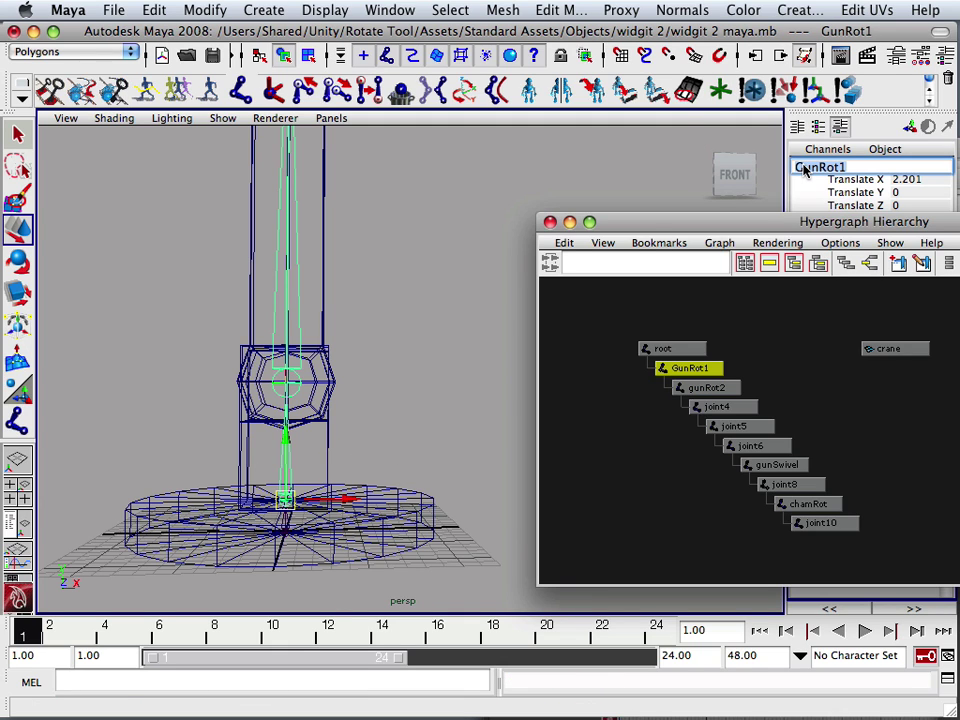
key(Delete)
text(g)
key(Return)
click(364, 250)
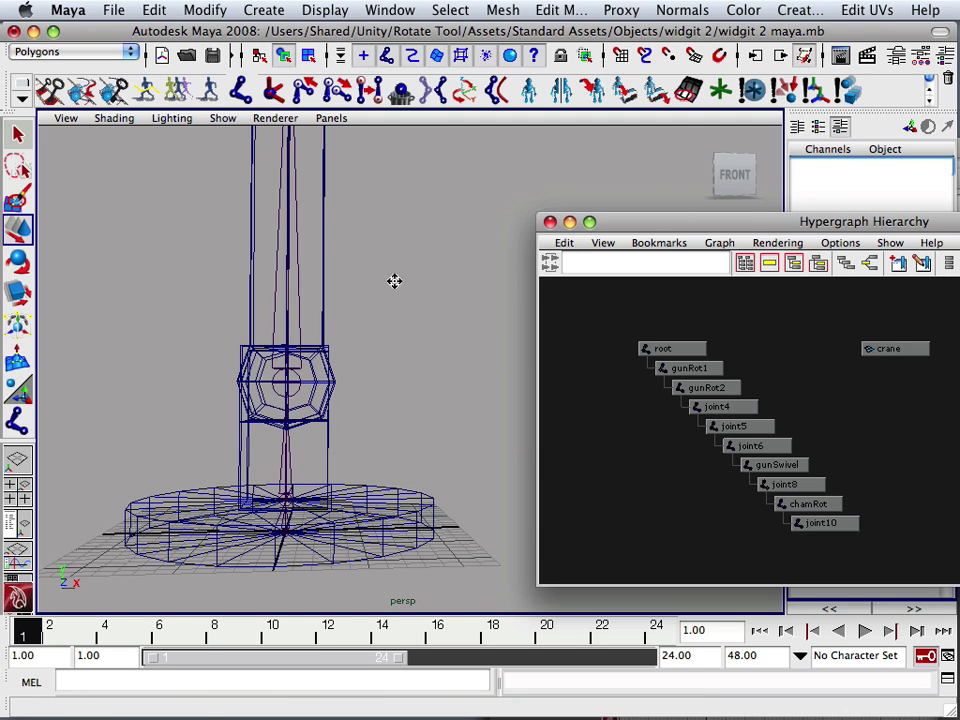
Step: Rename joint4, at the elbow on top of the upright arm, as gunRot3
alt+middle_drag(394, 281, 385, 543)
click(287, 243)
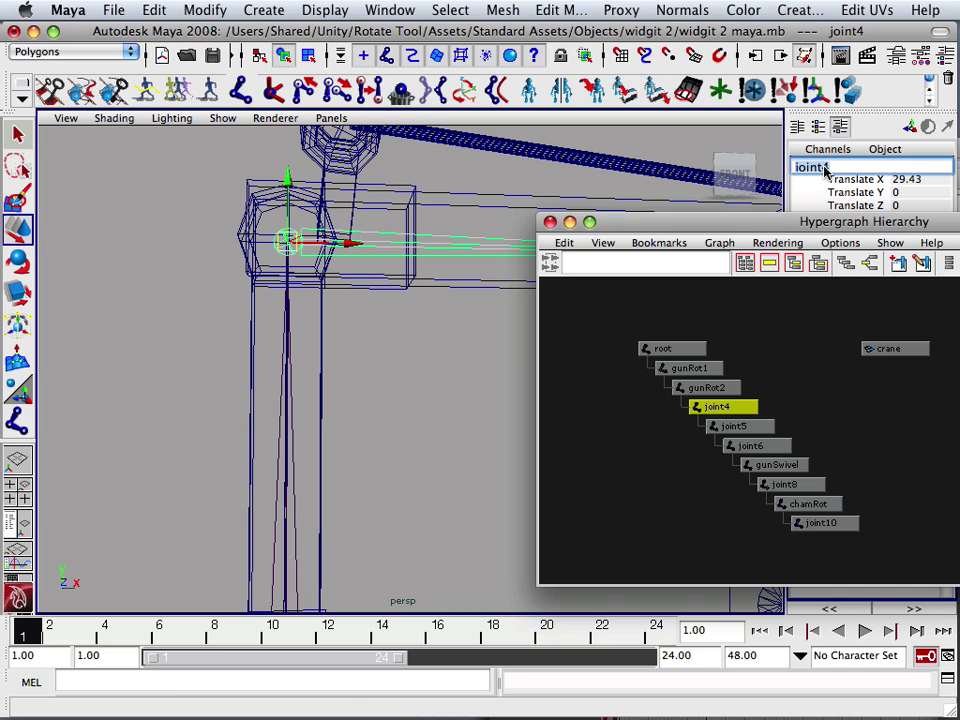
text(gunRot3)
key(Return)
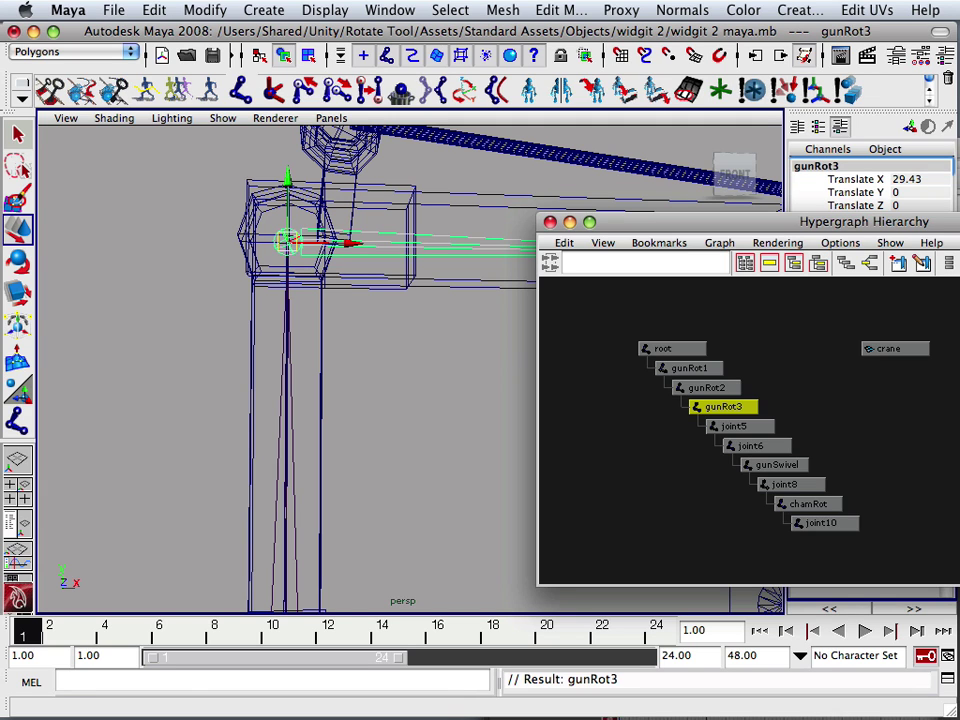
Step: Rename joint6, on the vertical rod just above the gun assembly, as lowerGun
alt+right_drag(418, 332, 370, 316)
alt+drag(368, 316, 366, 288)
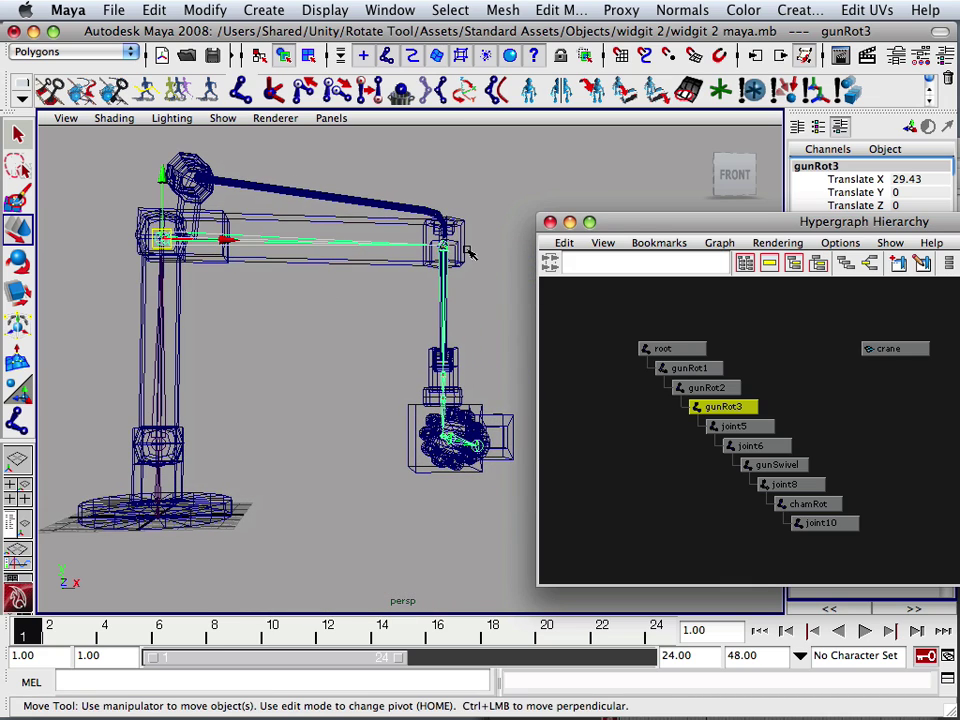
scroll(462, 249, up, 3)
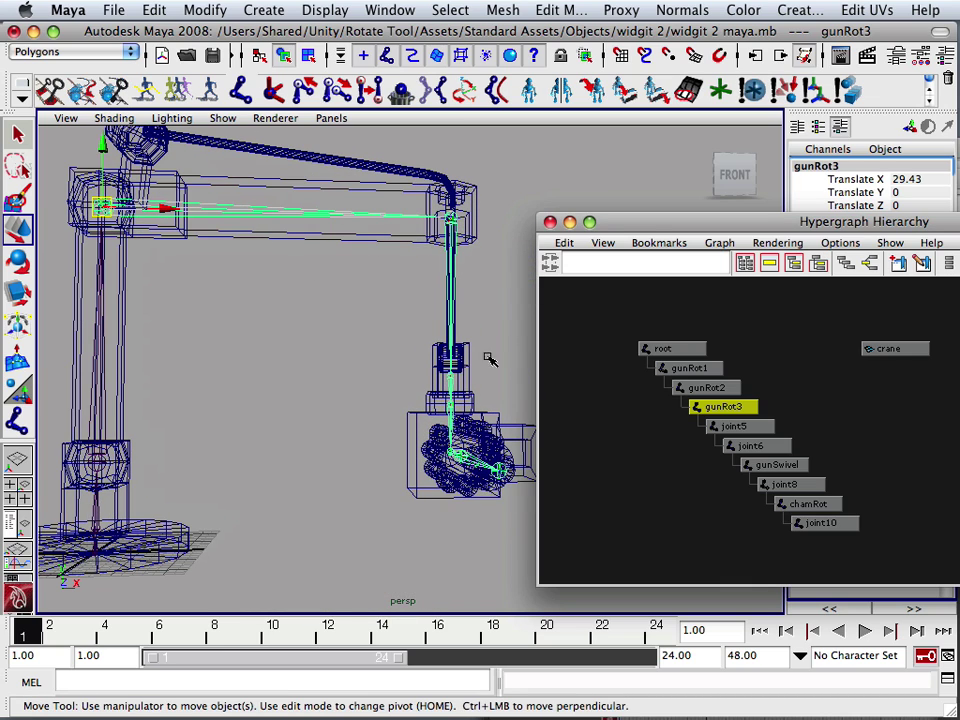
scroll(456, 400, up, 3)
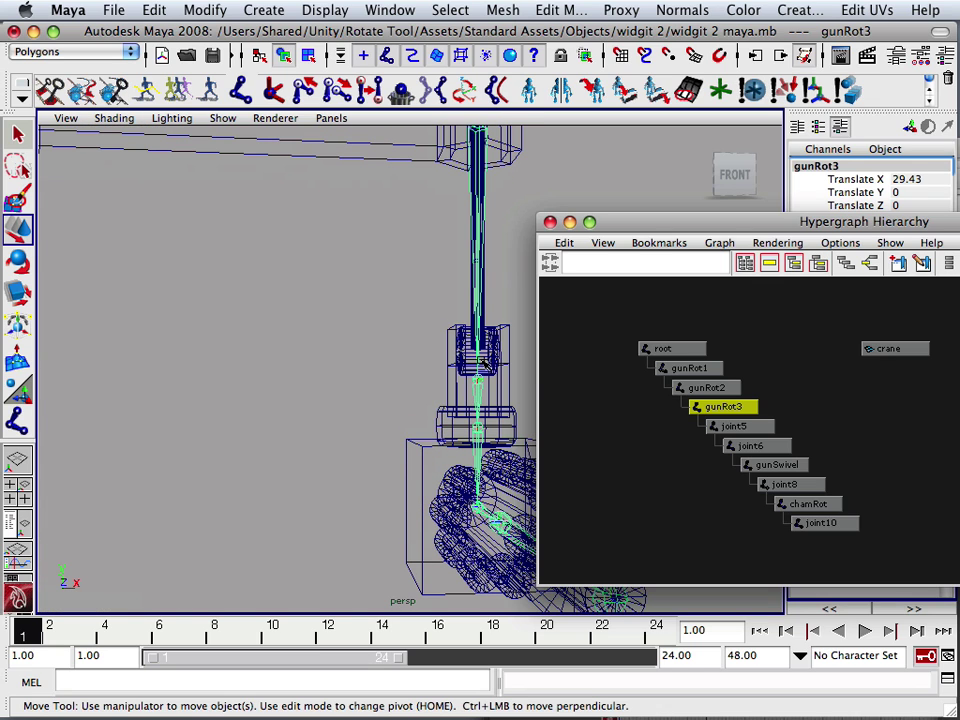
key(Down)
key(Down)
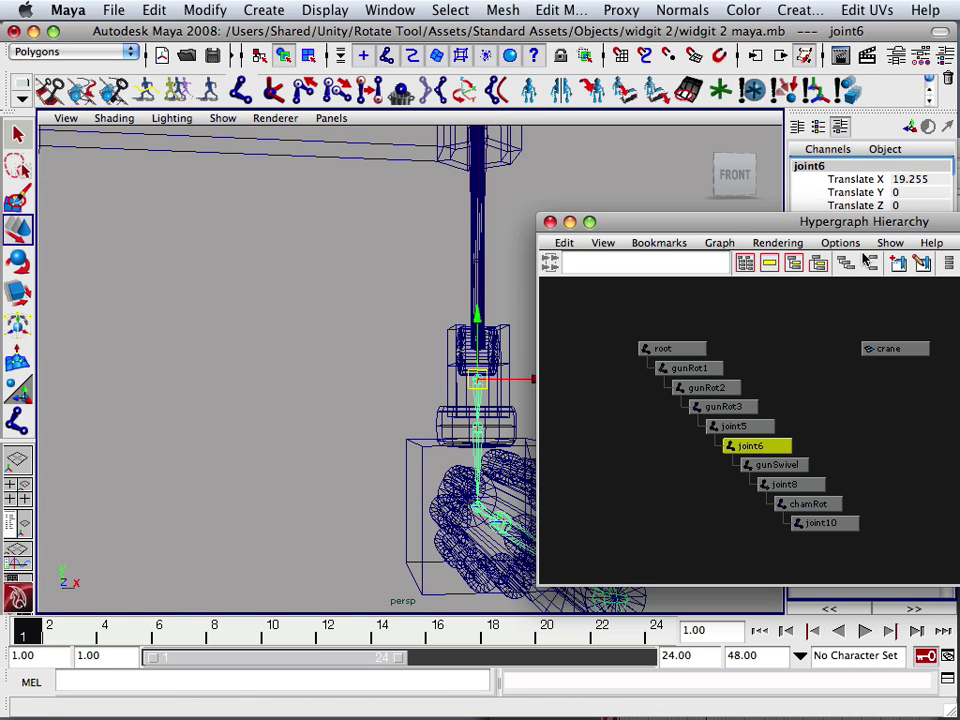
click(816, 167)
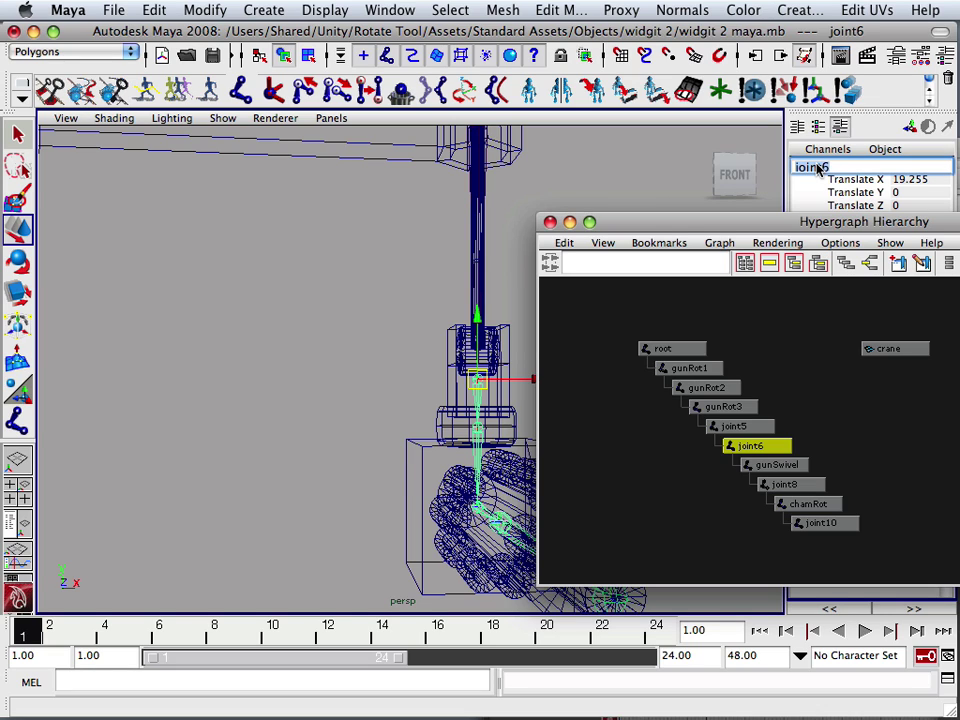
text(lol)
key(Return)
Step: Save the crane scene under its existing file name
alt+right_drag(470, 308, 335, 310)
key(w)
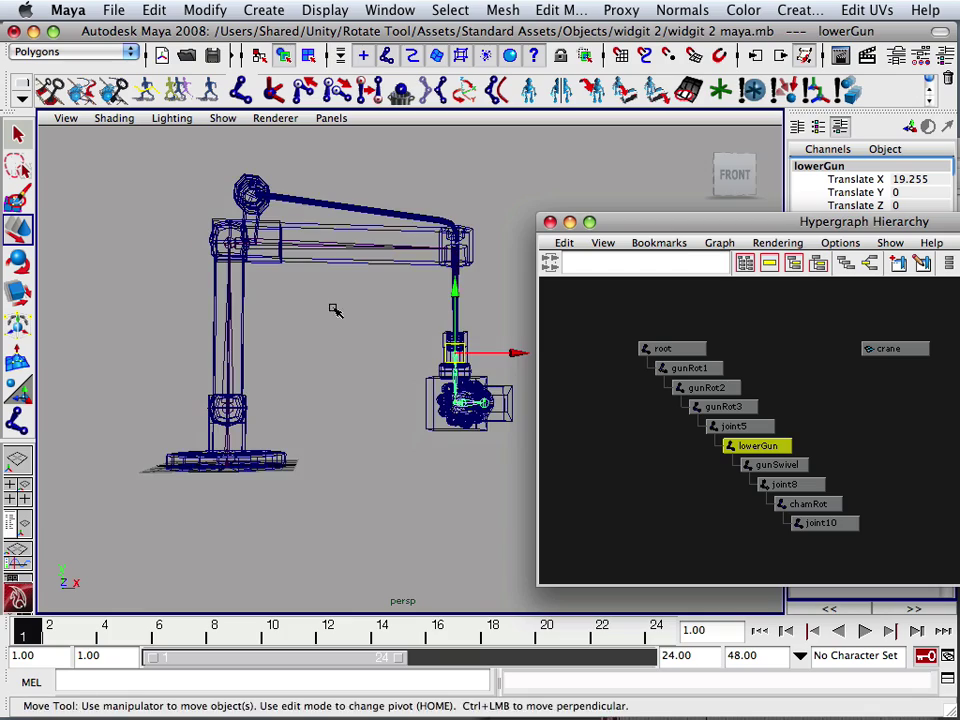
alt+drag(335, 310, 417, 340)
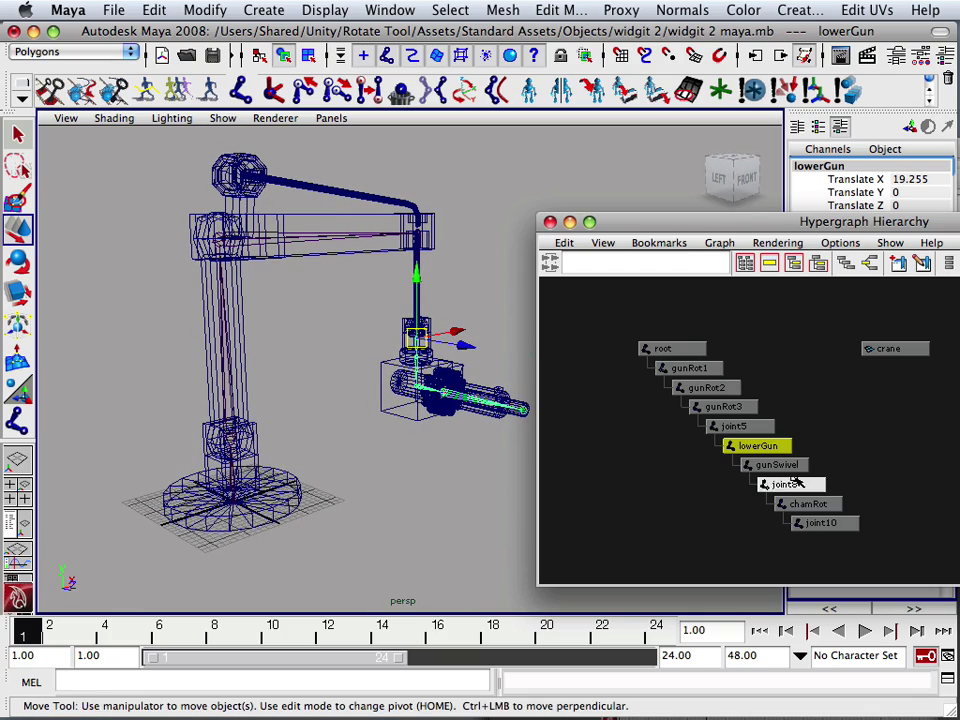
click(112, 11)
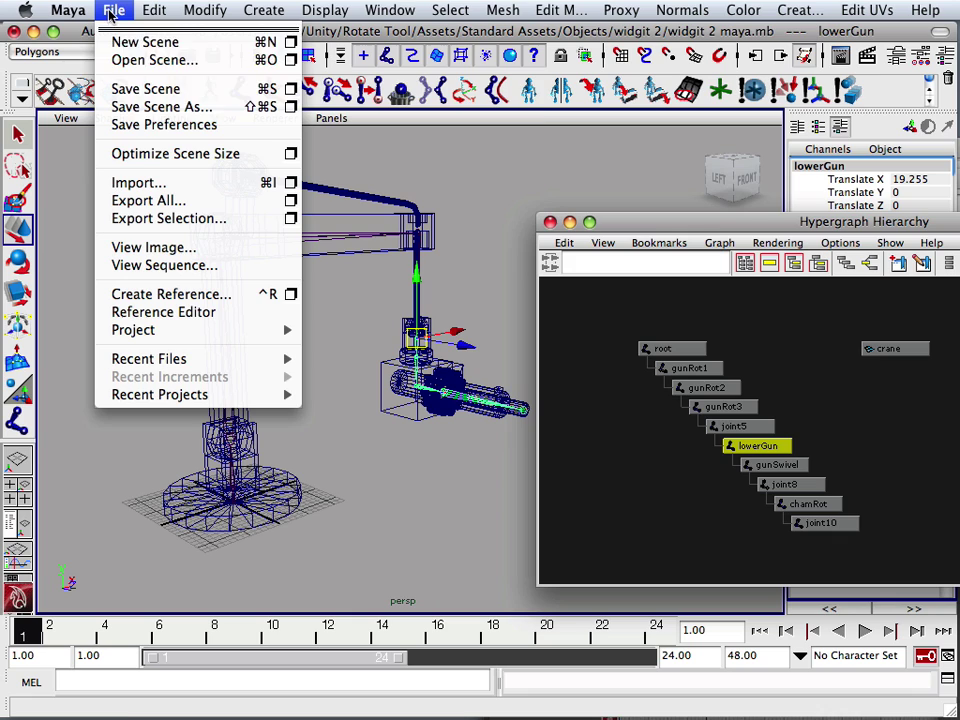
click(145, 88)
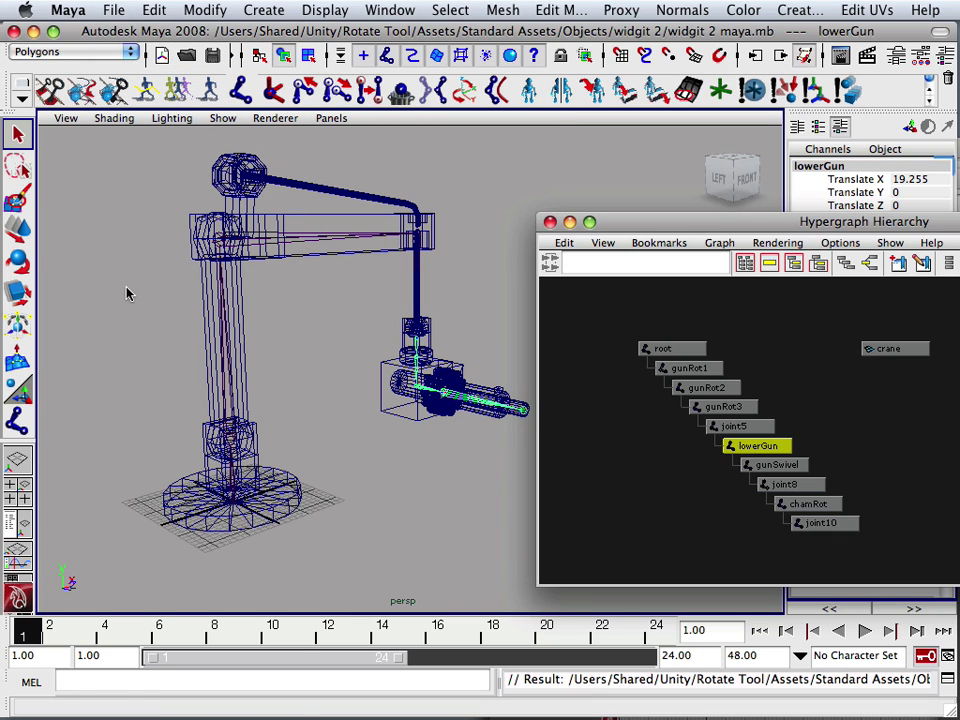